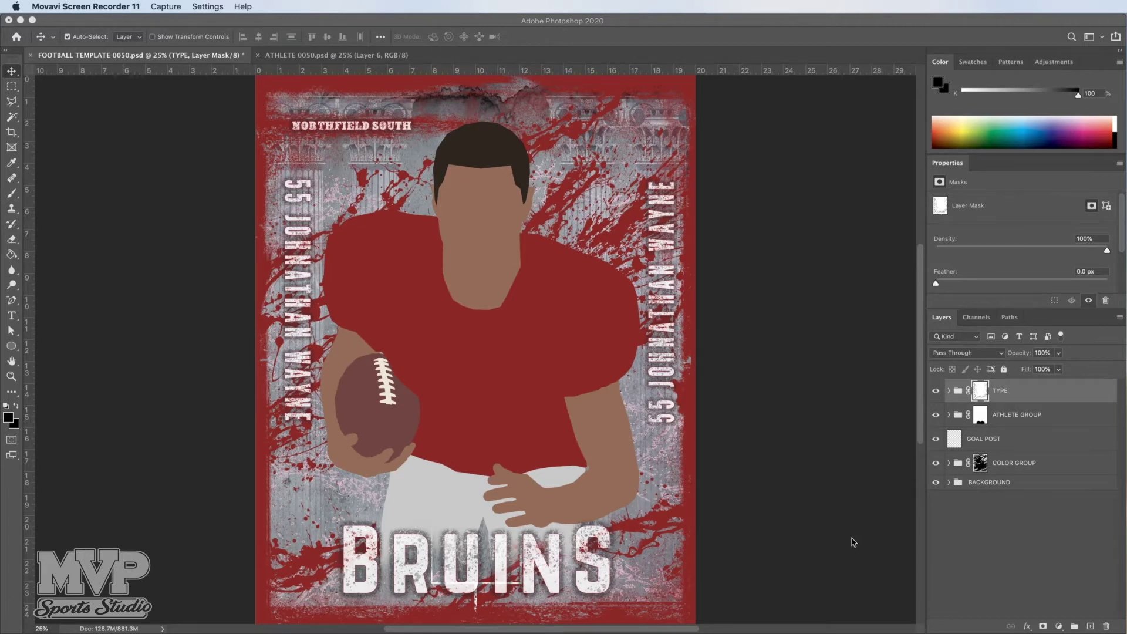
Step: Bring Photoshop forward, glance at the athlete photo document, and return to the poster template
{"action": "left_click", "coordinate": [738, 380]}
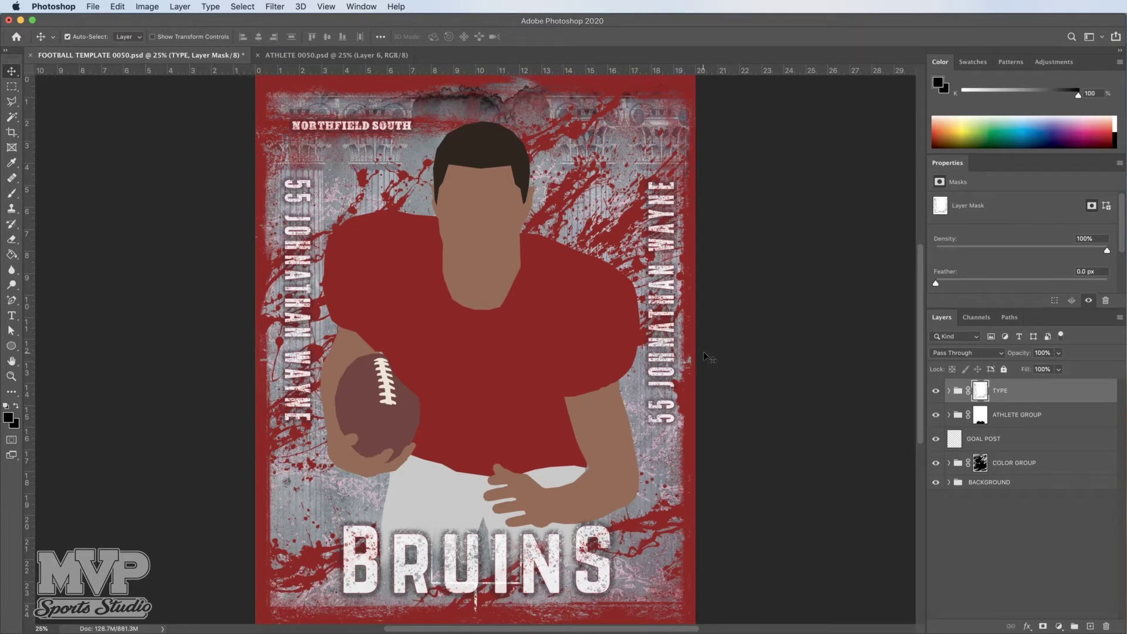
{"action": "left_click", "coordinate": [212, 264]}
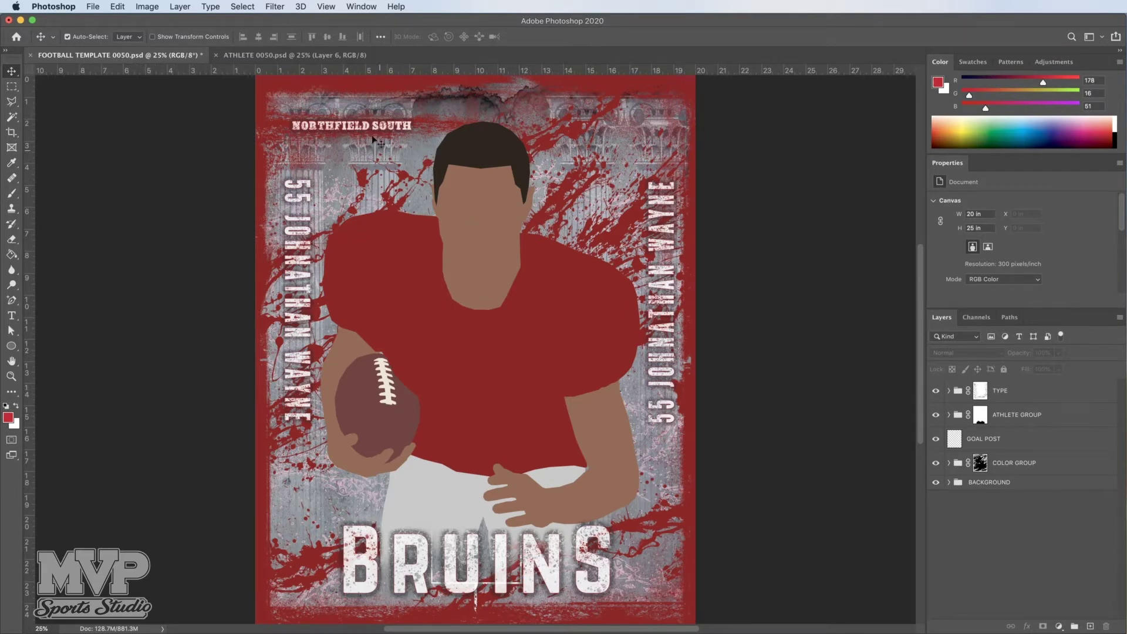
{"action": "left_click", "coordinate": [304, 55]}
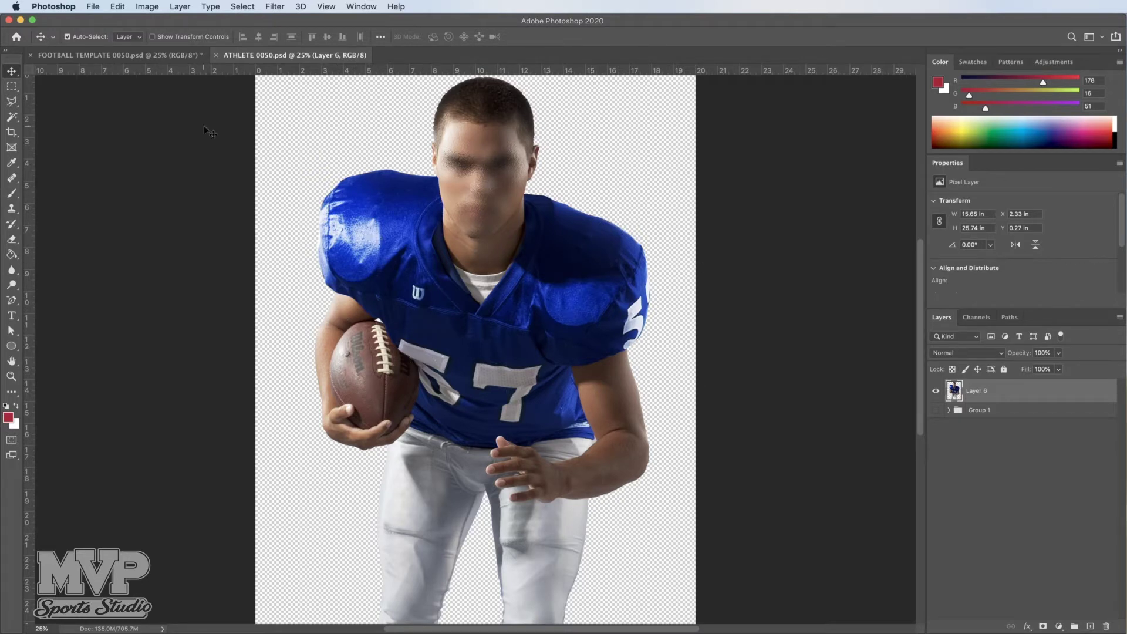
{"action": "left_click", "coordinate": [105, 57]}
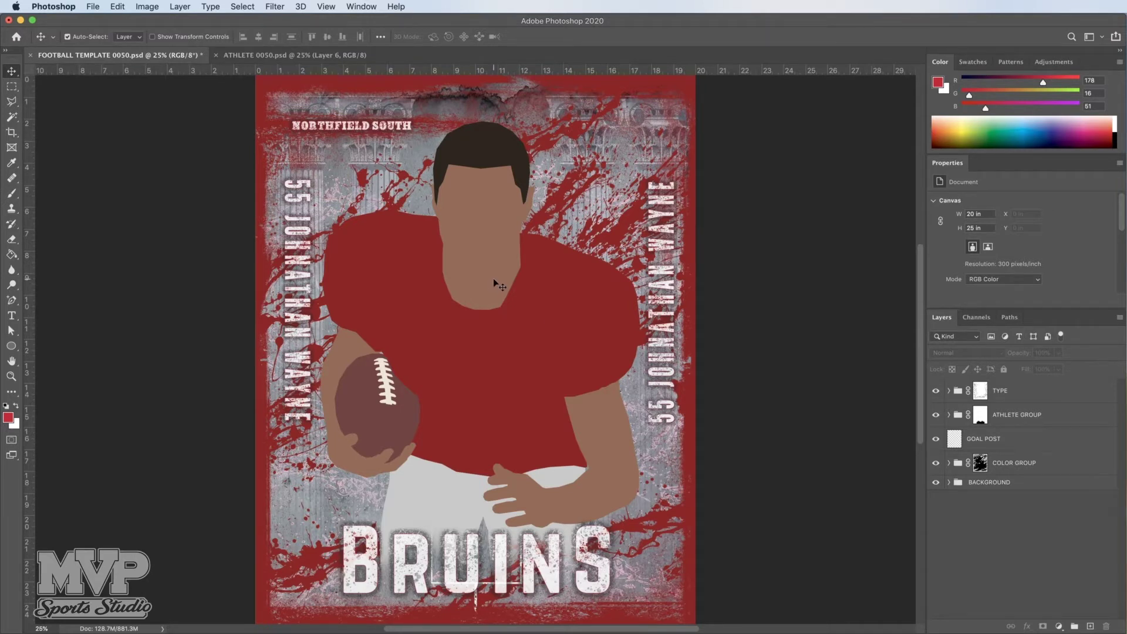
Step: Expand the TYPE group and select its two vertical name text layers
{"action": "left_click", "coordinate": [1001, 392]}
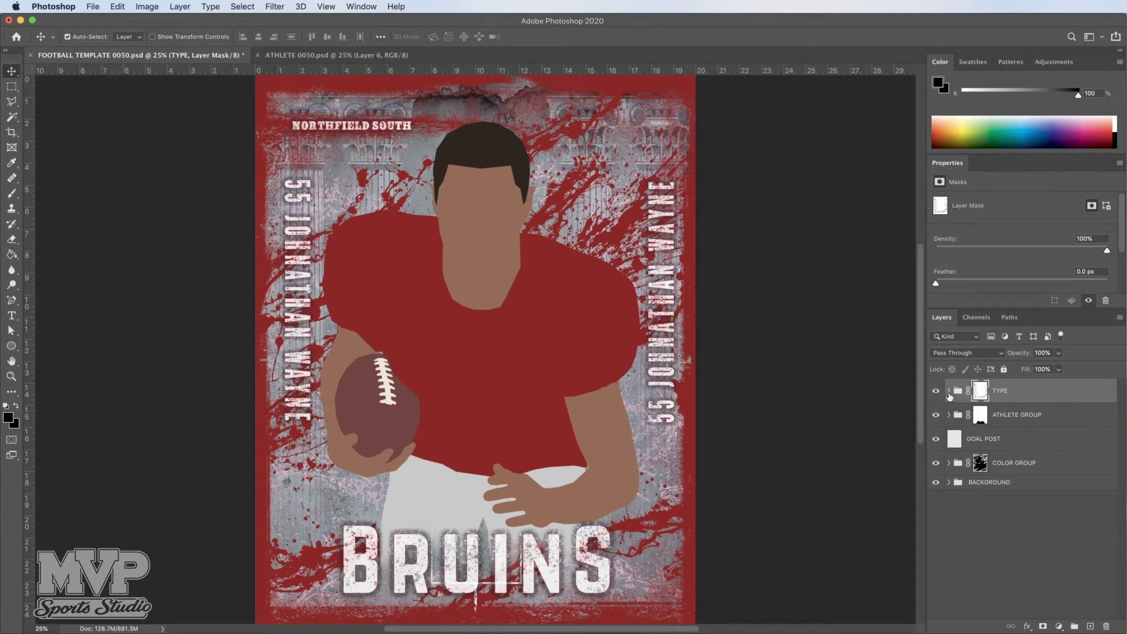
{"action": "left_click", "coordinate": [949, 391]}
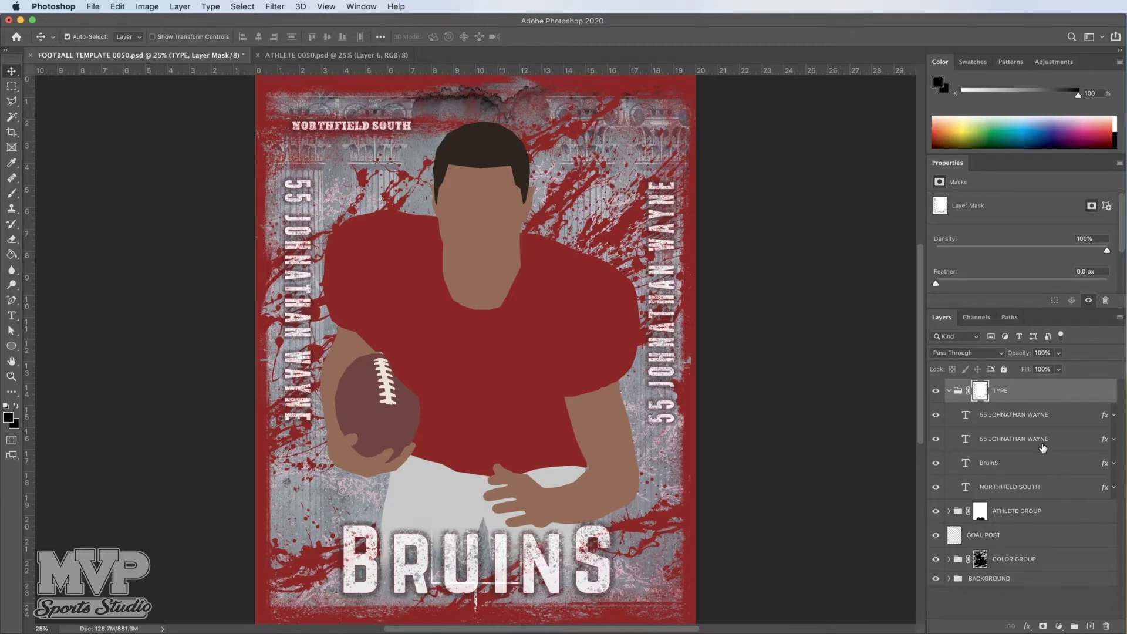
{"action": "left_click", "coordinate": [995, 419]}
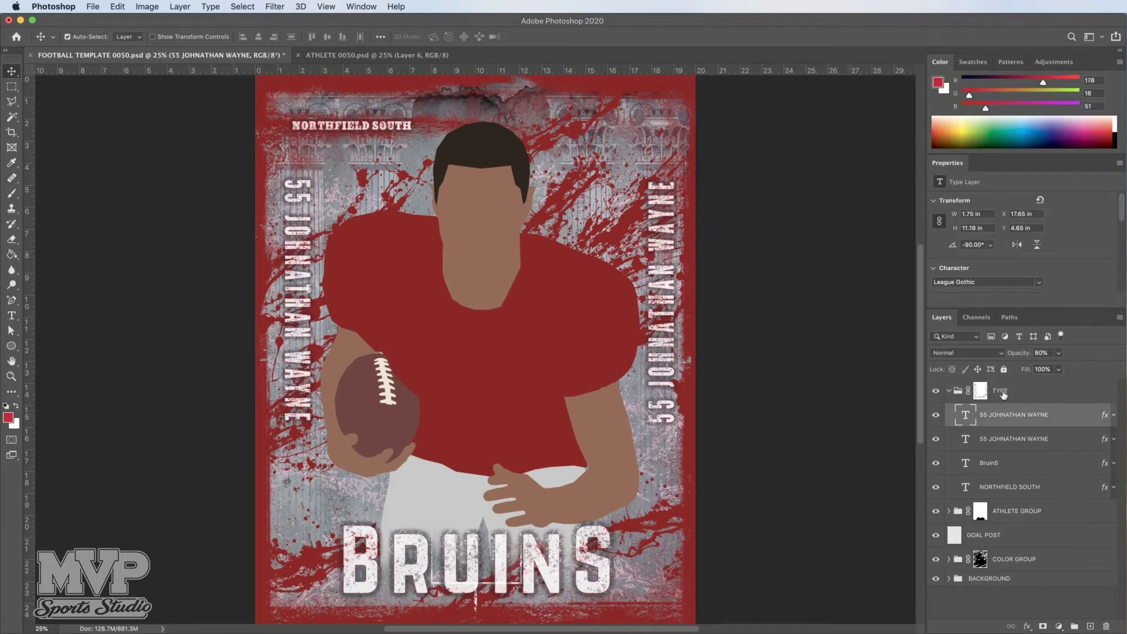
{"action": "left_click", "coordinate": [995, 440]}
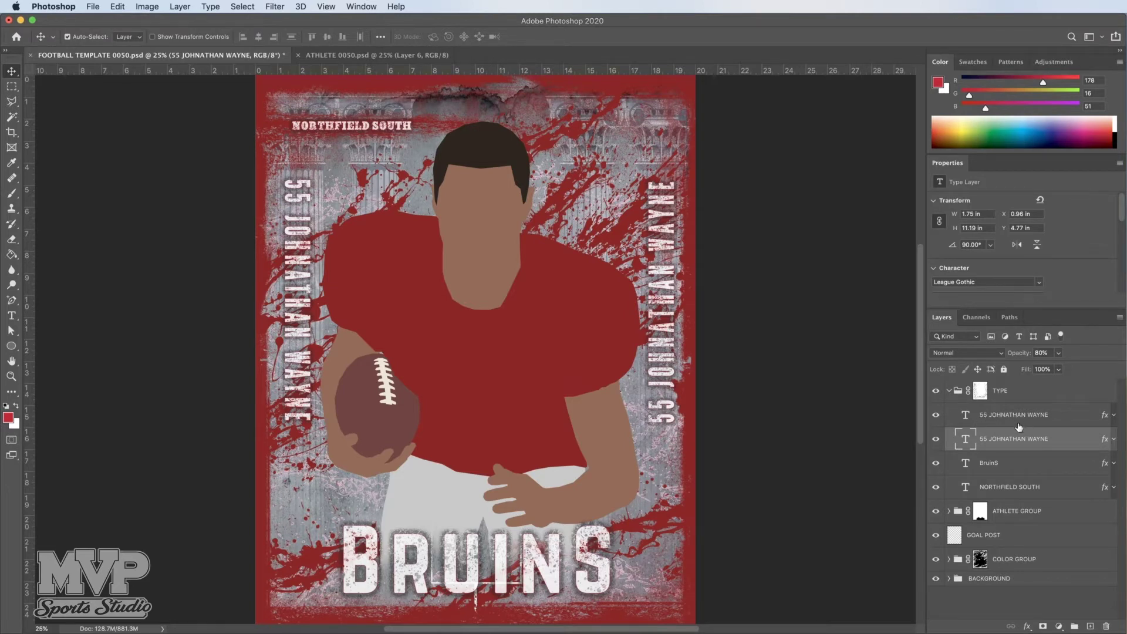
Step: Toggle the right-hand name layer's visibility off and on to identify it on the poster
{"action": "left_click", "coordinate": [997, 415]}
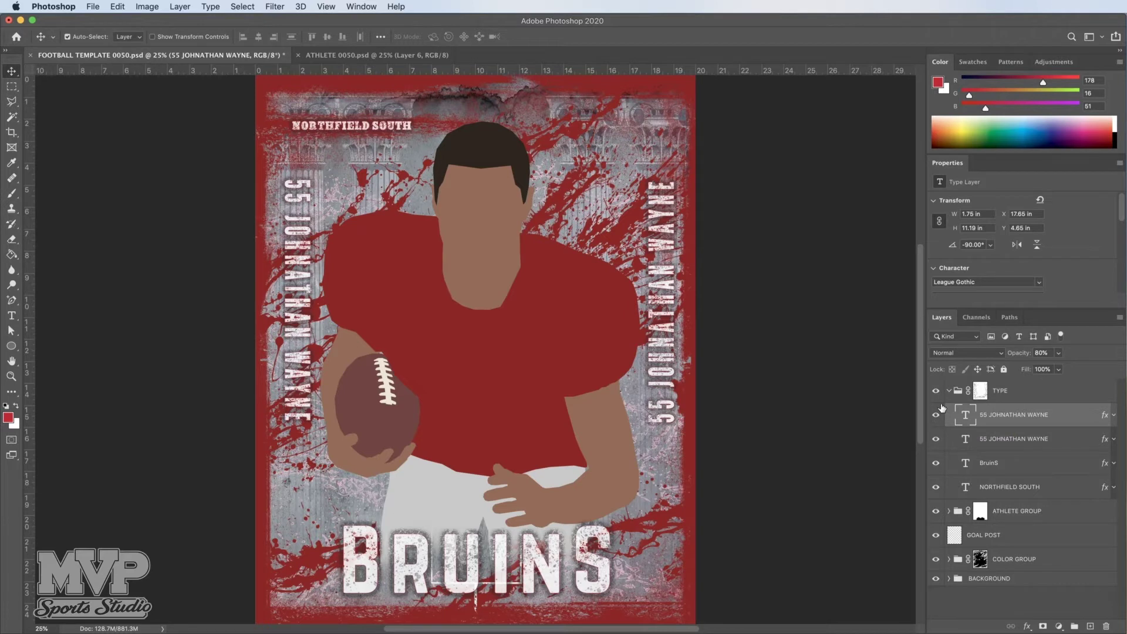
{"action": "left_click", "coordinate": [935, 415]}
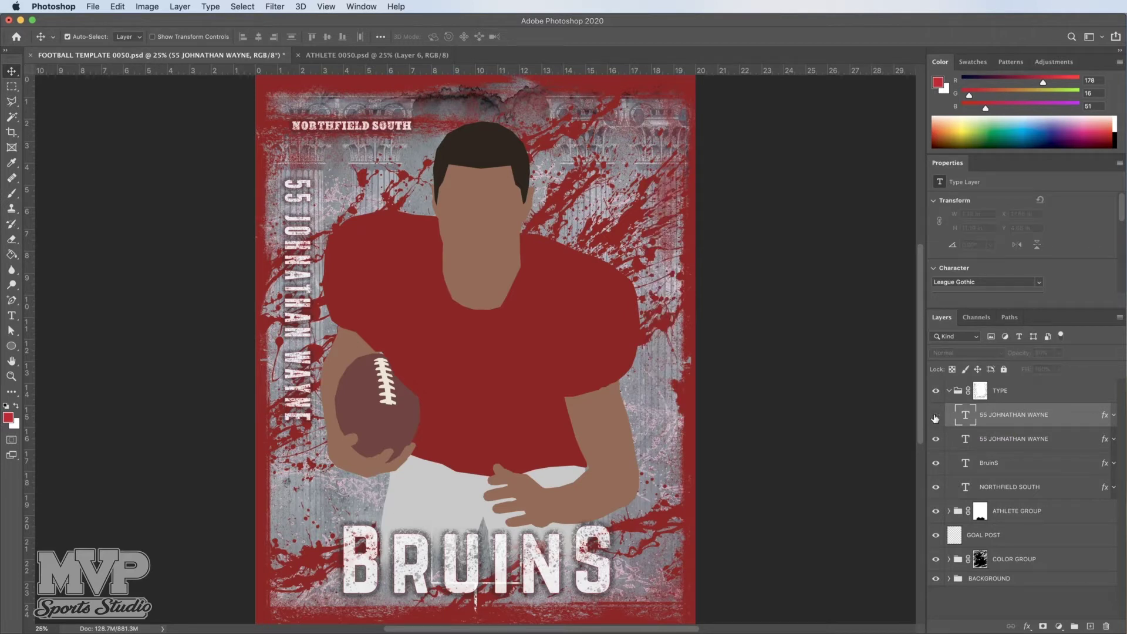
{"action": "left_click", "coordinate": [935, 415]}
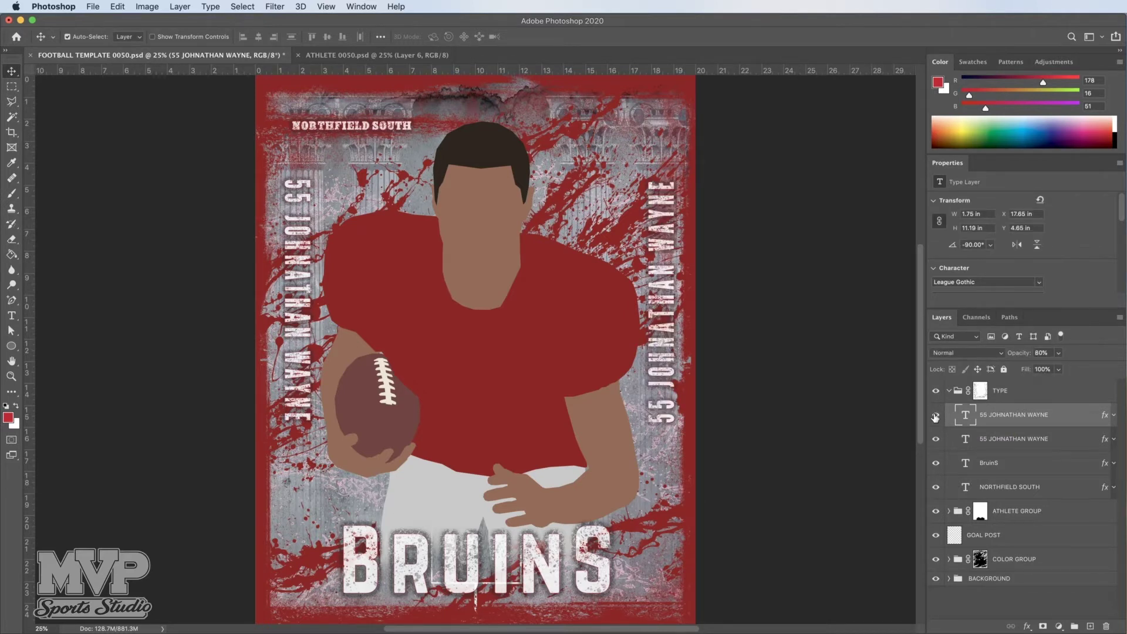
{"action": "left_click", "coordinate": [935, 415]}
{"action": "left_click", "coordinate": [935, 417]}
Step: Retype the right-hand vertical text as number 99 with the new player's name and commit it
{"action": "left_click", "coordinate": [12, 317]}
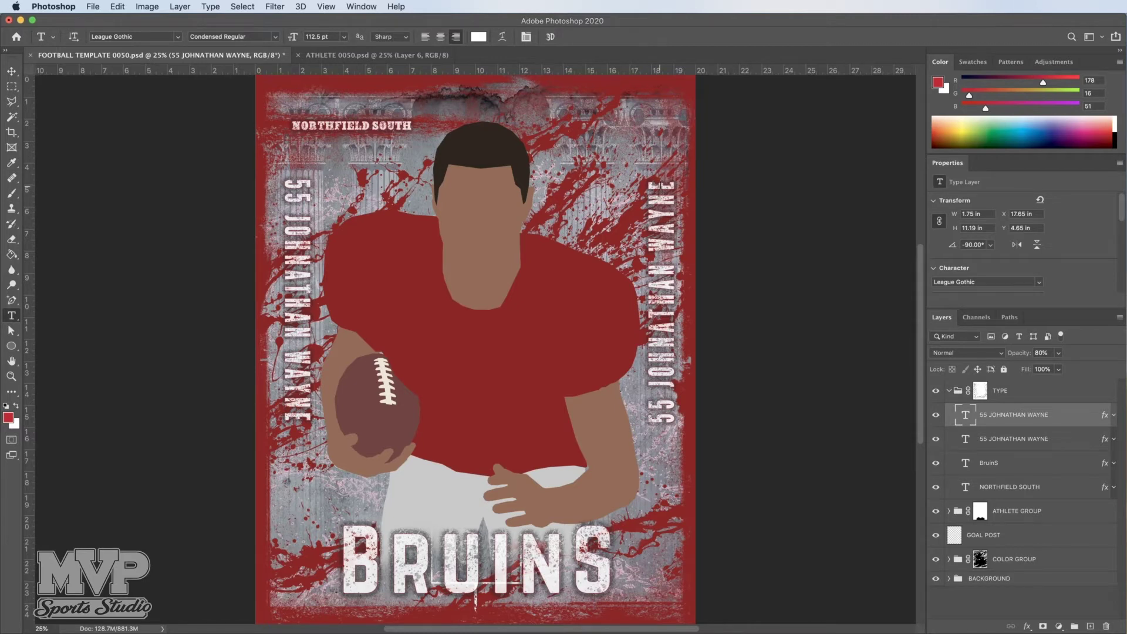
{"action": "left_click", "coordinate": [661, 185]}
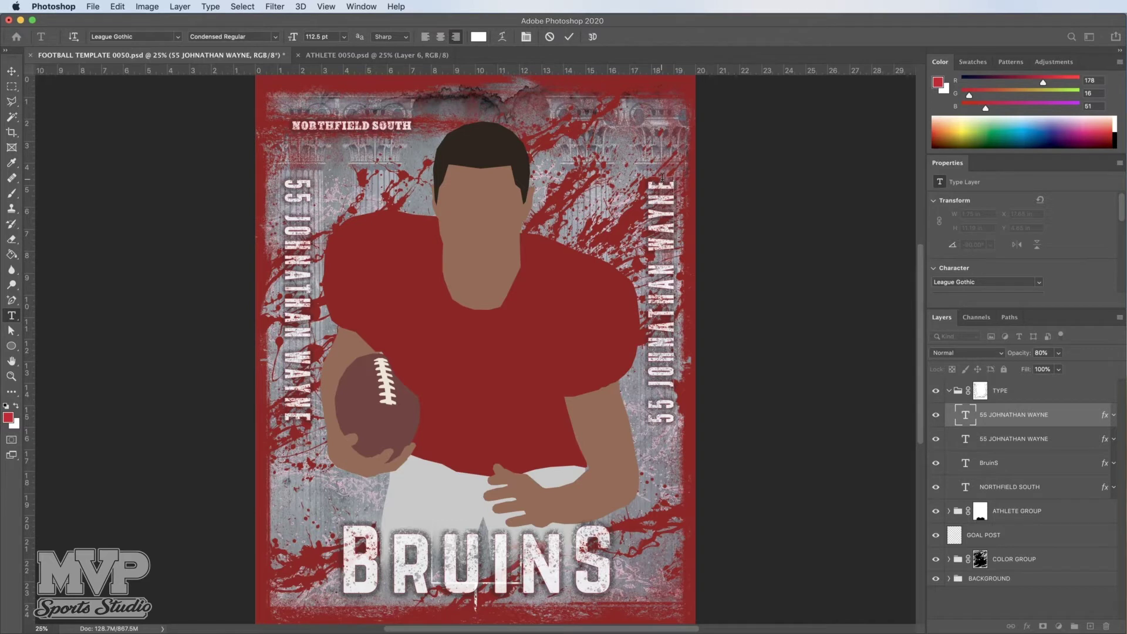
{"action": "left_click_drag", "start_coordinate": [664, 177], "coordinate": [661, 427]}
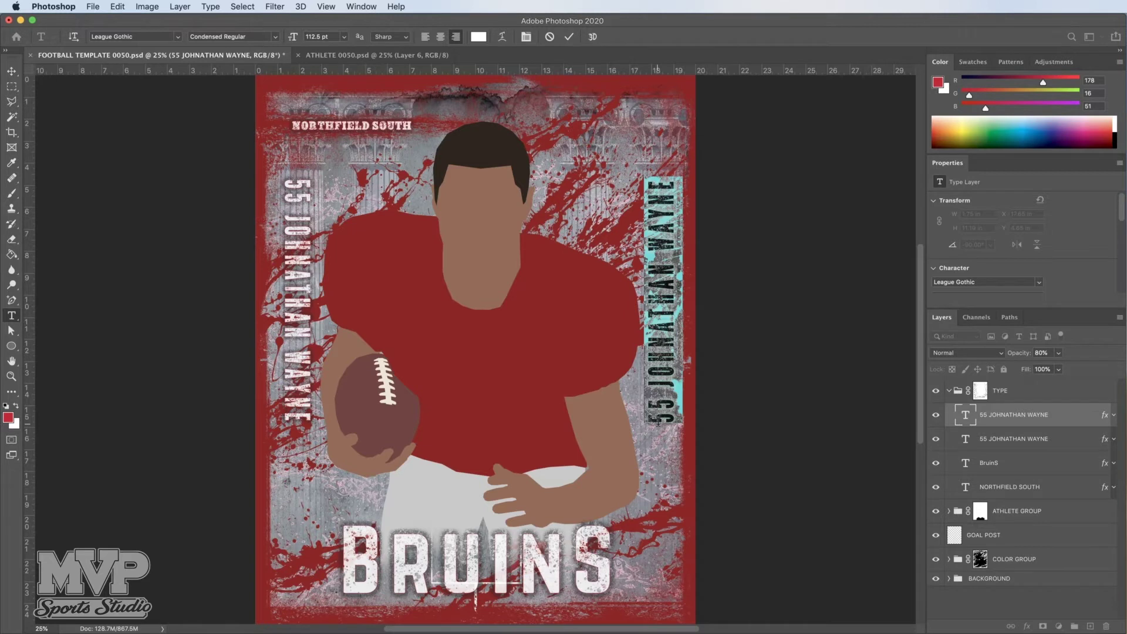
{"action": "type", "text": "6"}
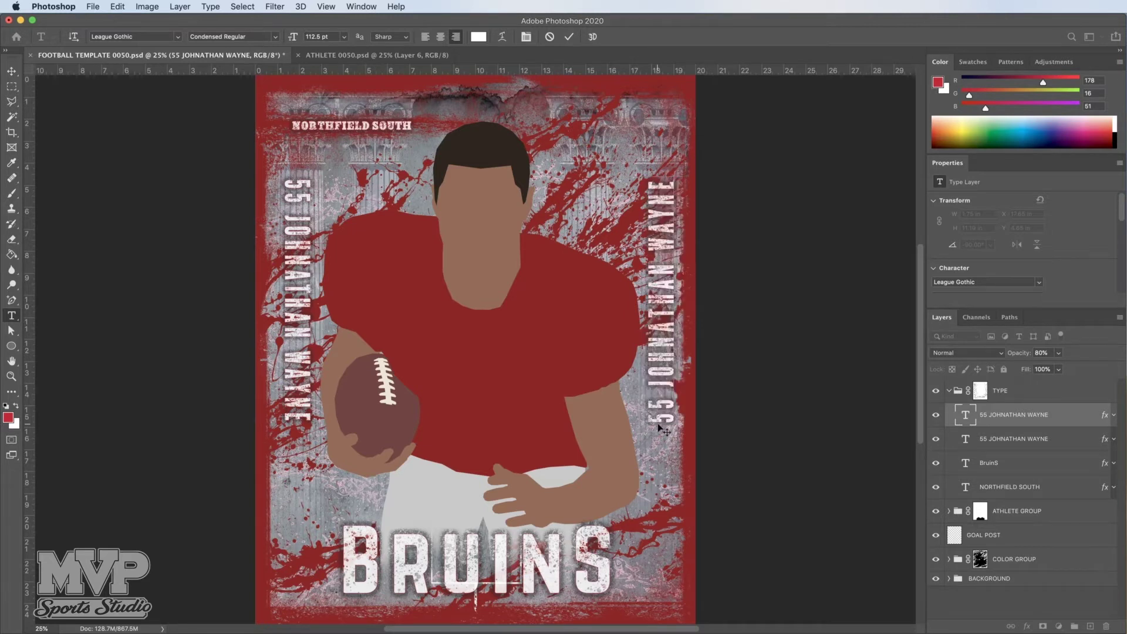
{"action": "type", "text": "6 "}
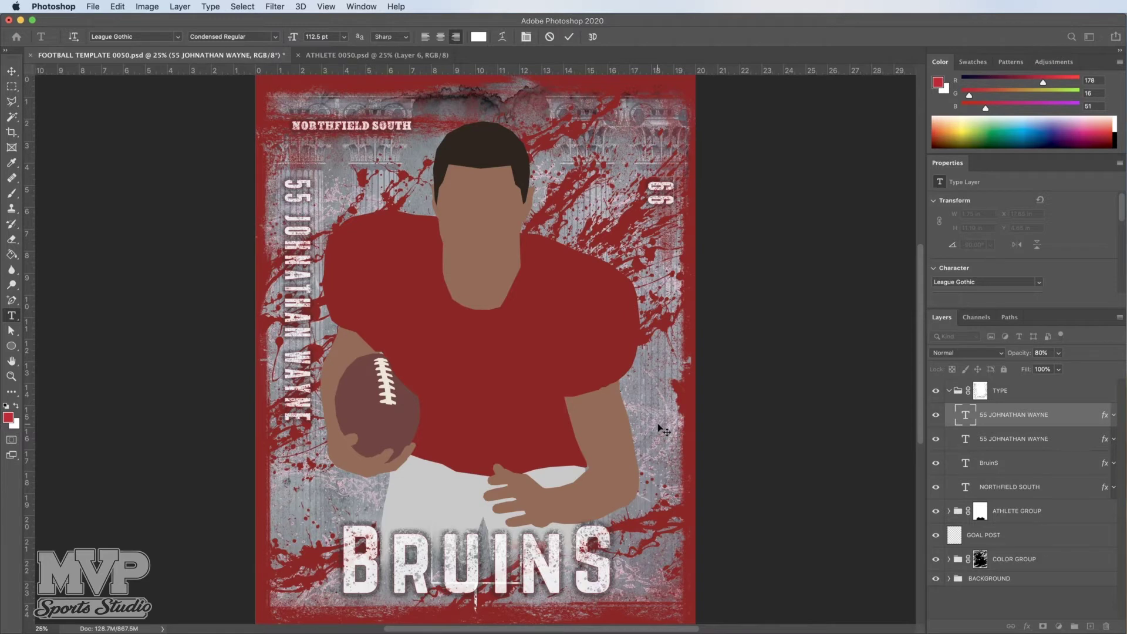
{"action": "type", "text": "3"}
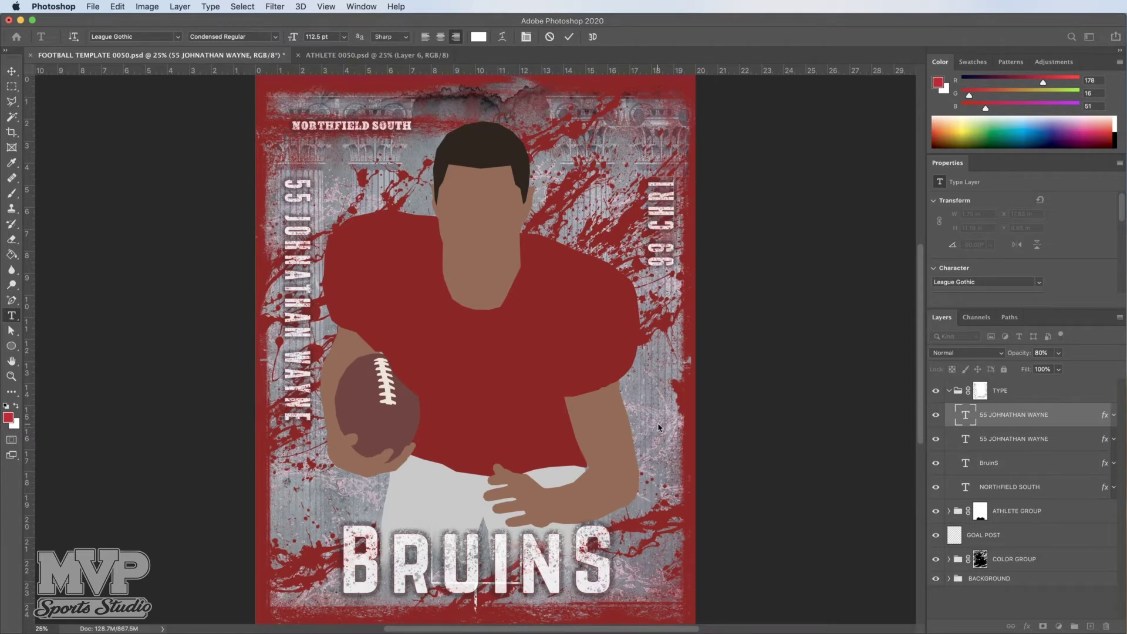
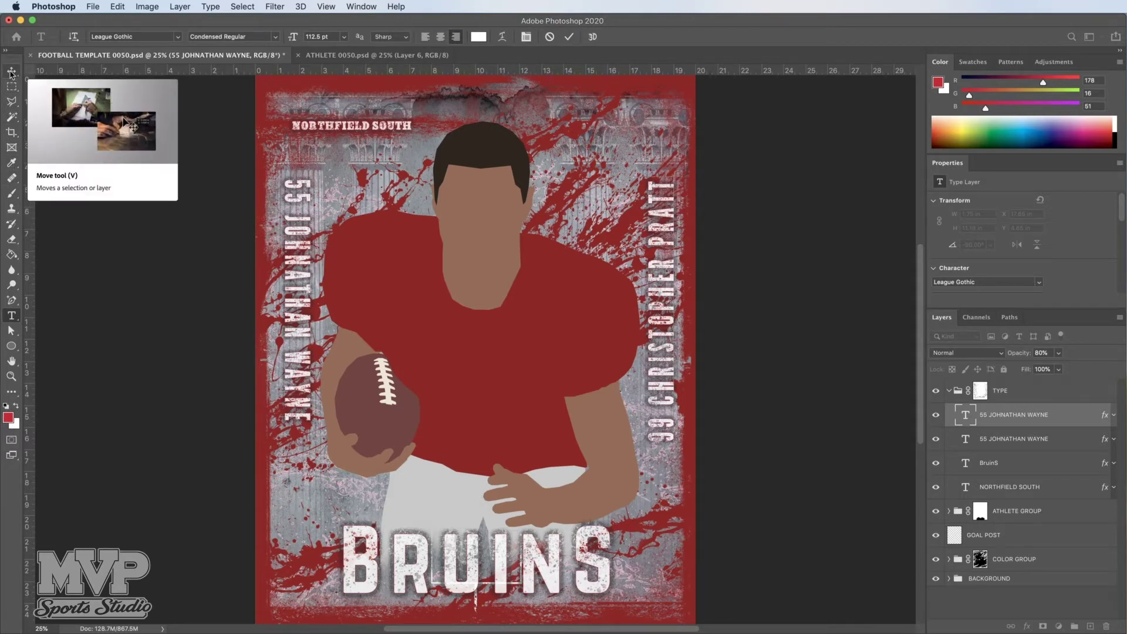
{"action": "left_click", "coordinate": [10, 73]}
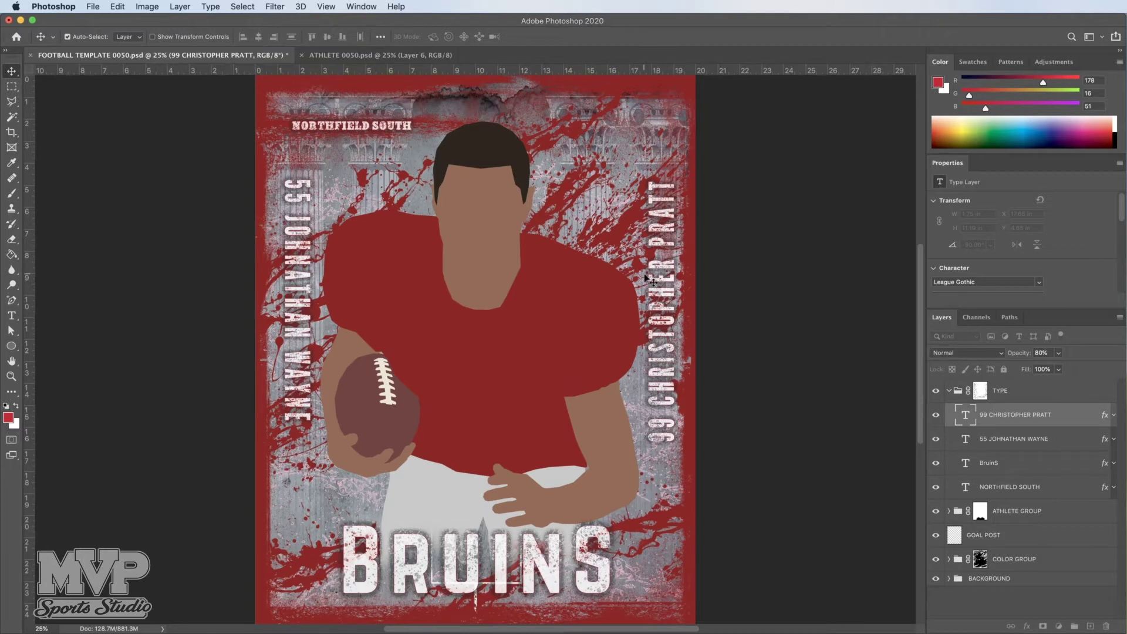
{"action": "left_click", "coordinate": [11, 316]}
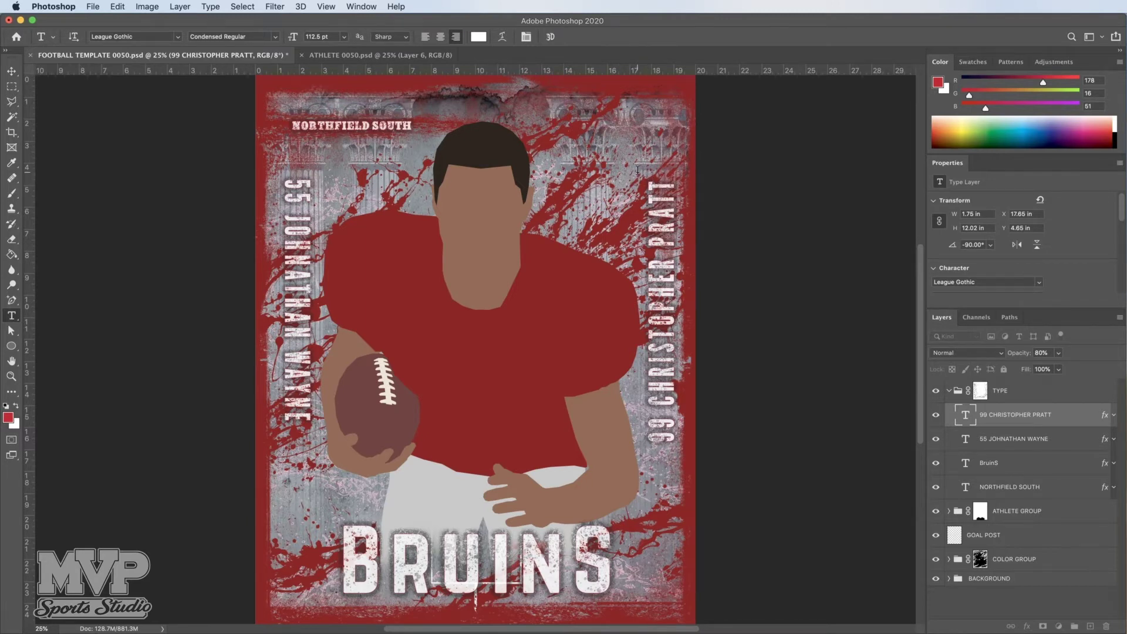
{"action": "left_click", "coordinate": [637, 170]}
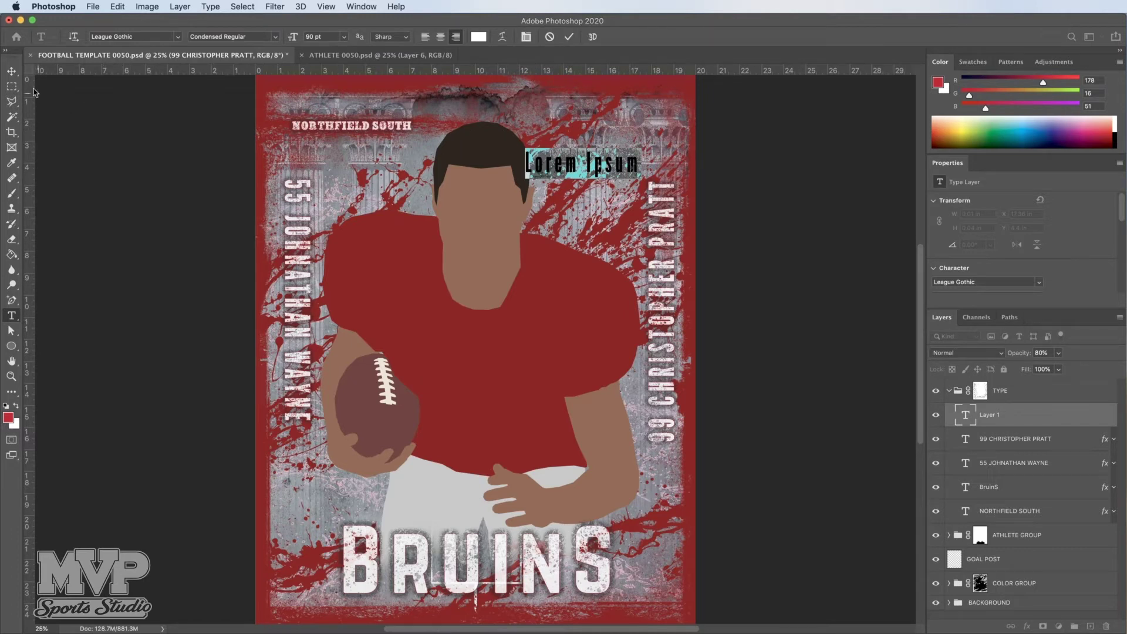
{"action": "left_click", "coordinate": [11, 74]}
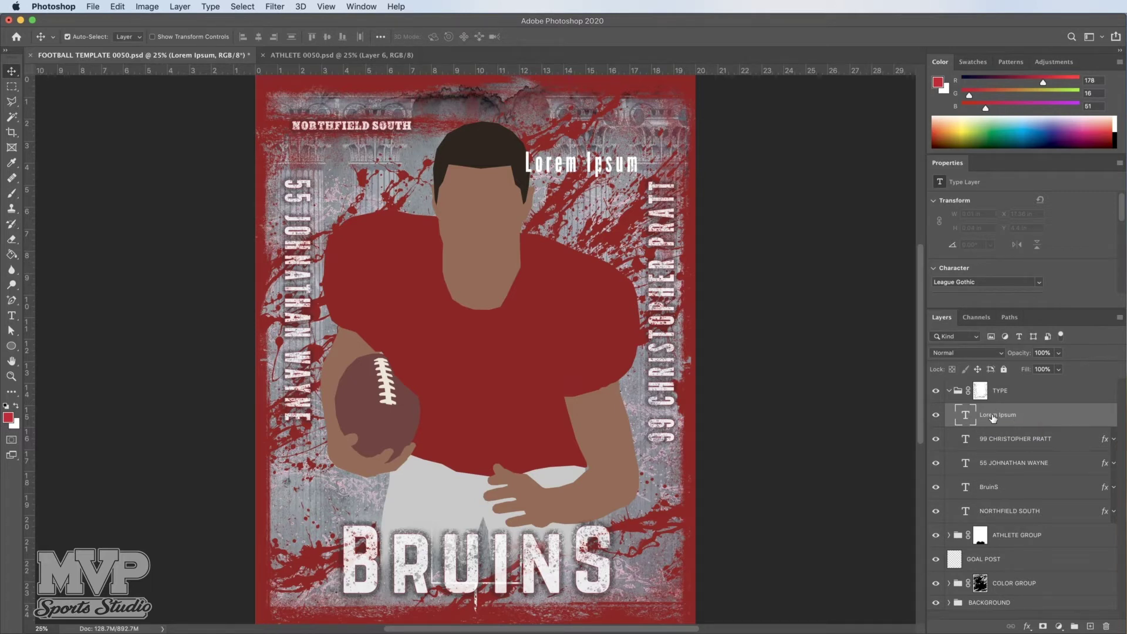
{"action": "left_click_drag", "start_coordinate": [992, 417], "coordinate": [1107, 625]}
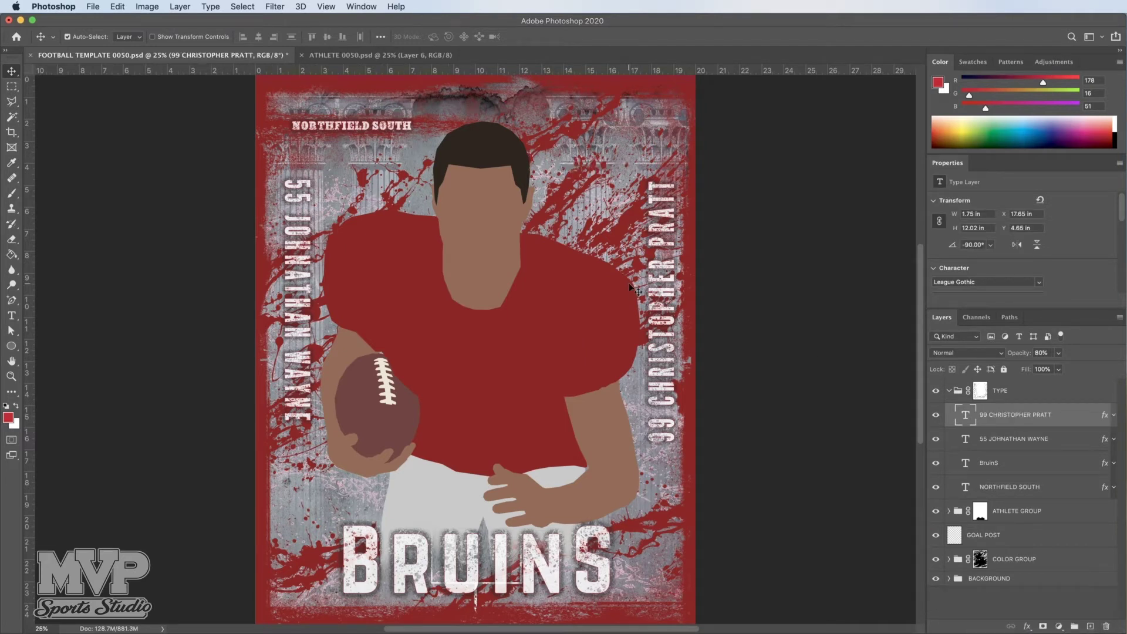
{"action": "left_click", "coordinate": [1003, 442]}
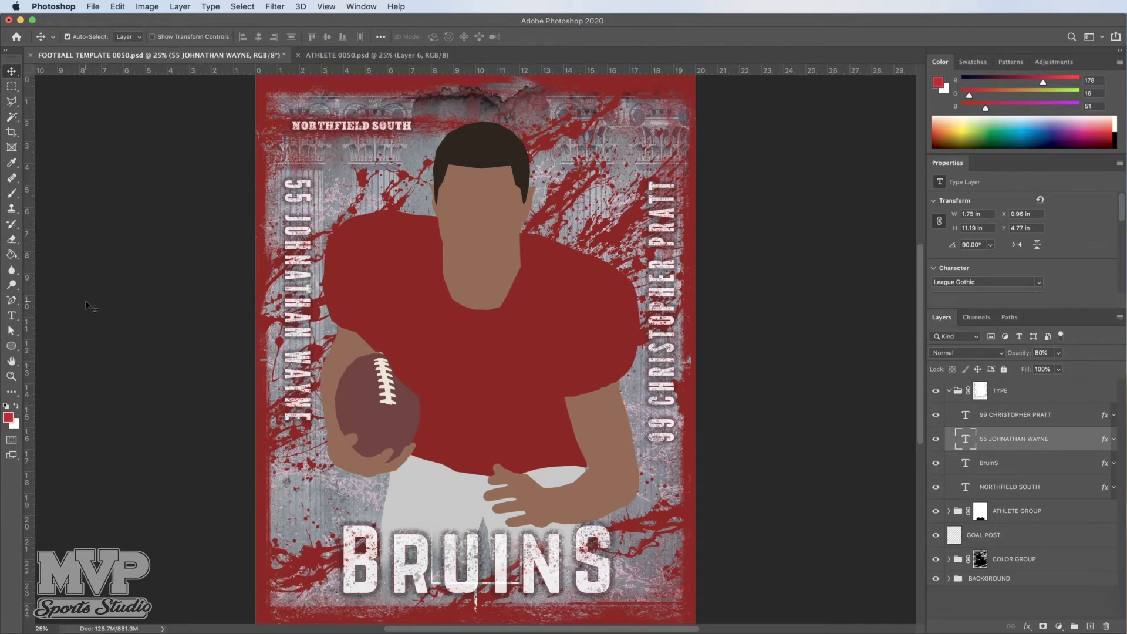
{"action": "left_click", "coordinate": [12, 317]}
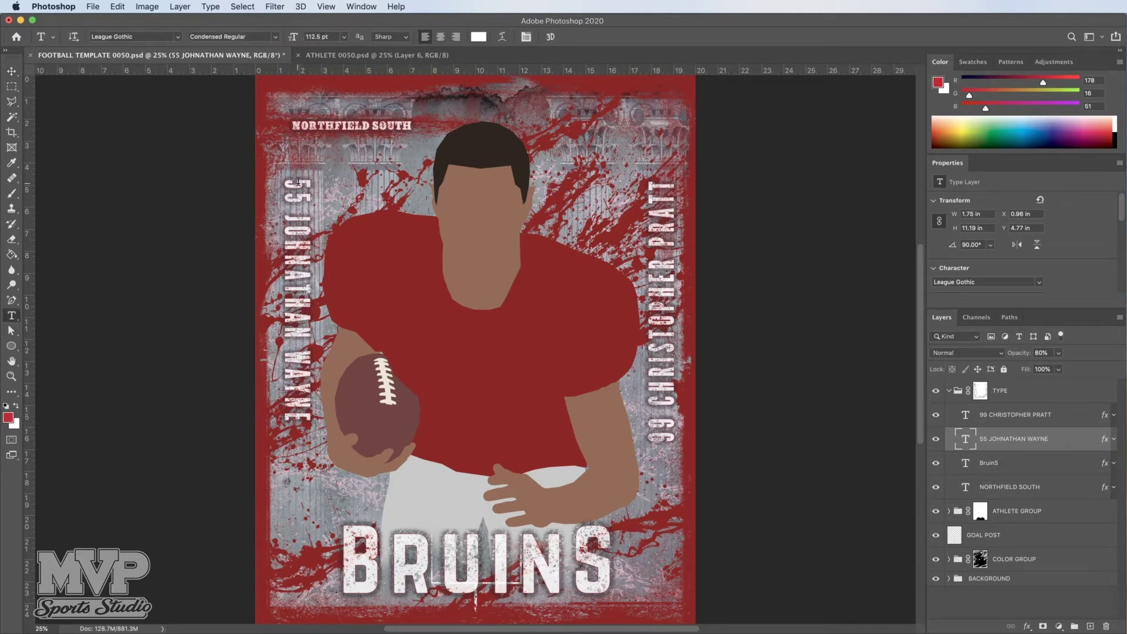
{"action": "left_click", "coordinate": [299, 182]}
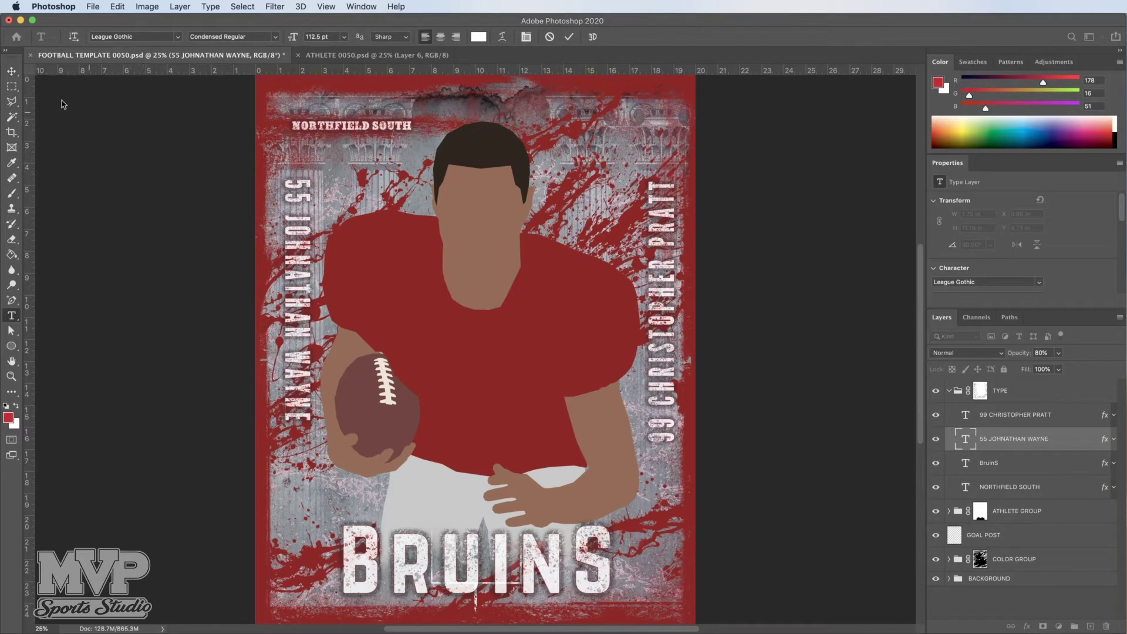
{"action": "left_click", "coordinate": [11, 71]}
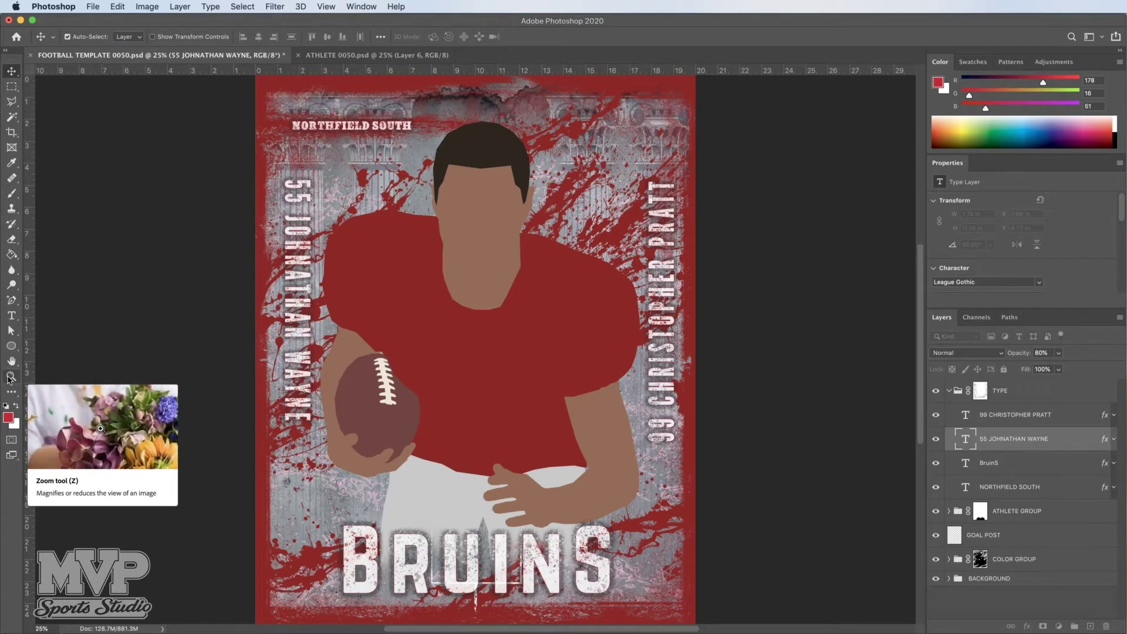
{"action": "left_click", "coordinate": [10, 377]}
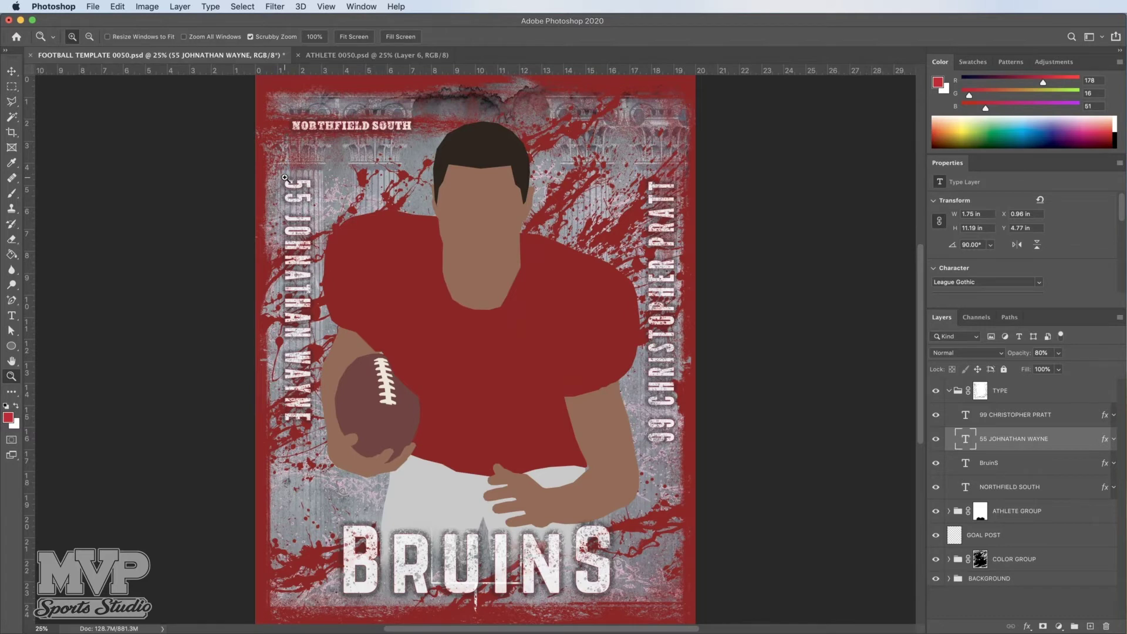
Step: Zoom in and retype the left vertical name as 99 with the same player name, then commit
{"action": "left_click", "coordinate": [285, 177]}
{"action": "left_click", "coordinate": [284, 177]}
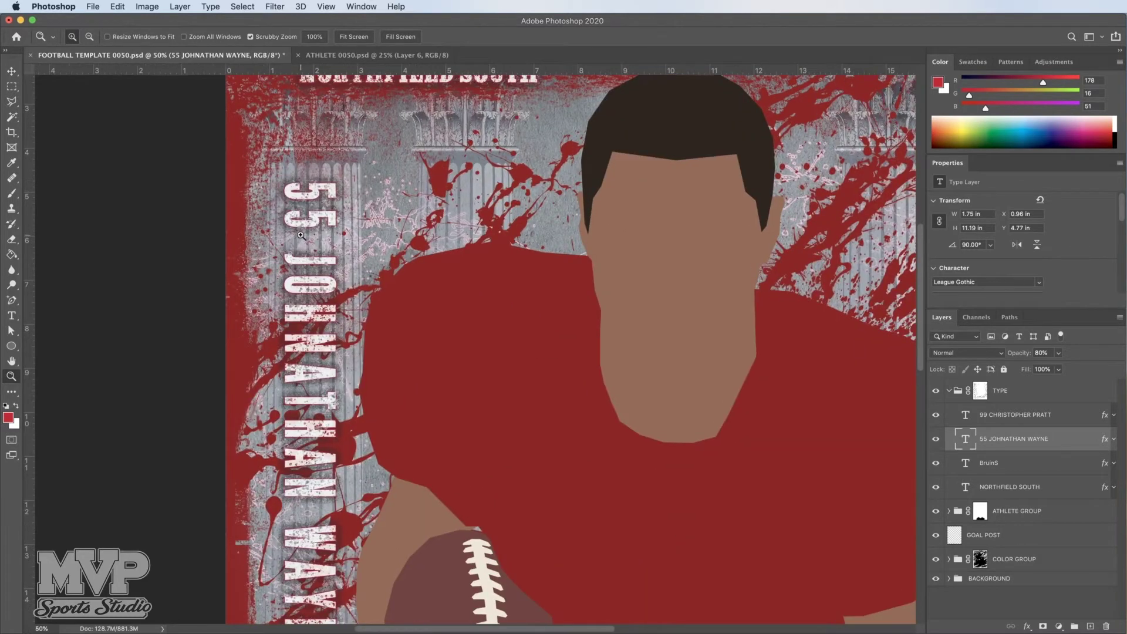
{"action": "scroll", "coordinate": [300, 235], "scroll_direction": "down", "scroll_amount": 3}
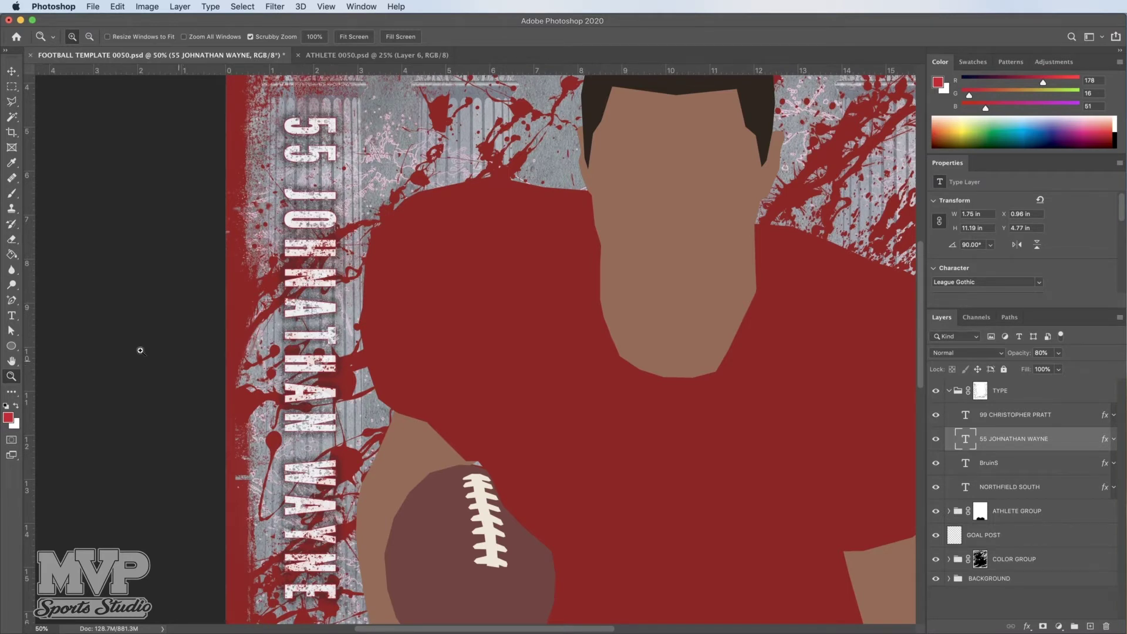
{"action": "left_click", "coordinate": [11, 316]}
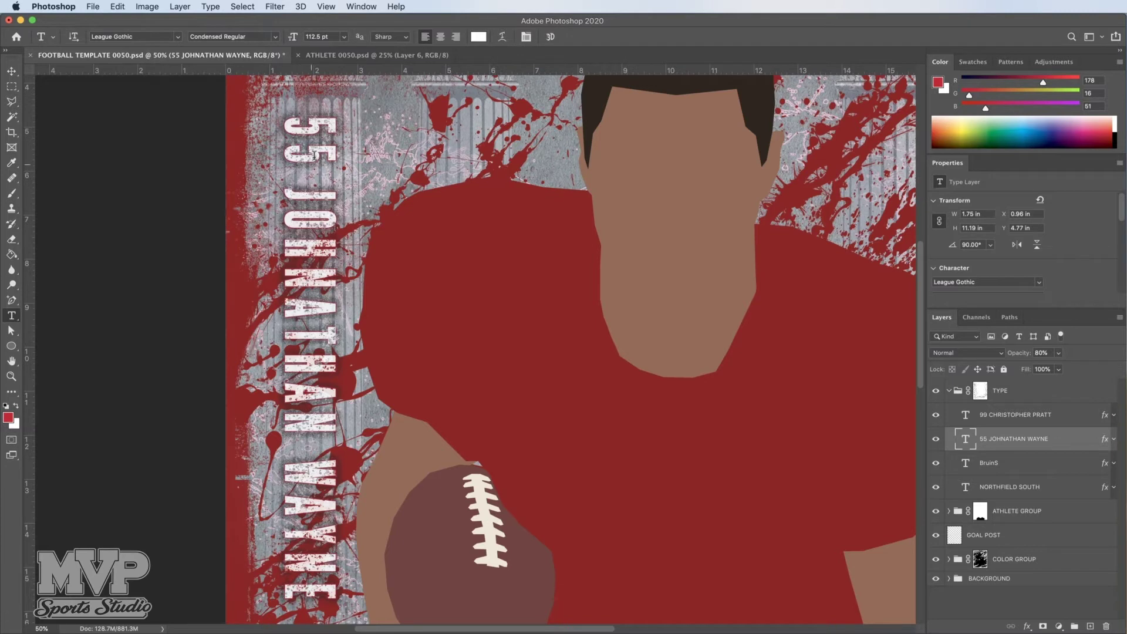
{"action": "left_click", "coordinate": [313, 117]}
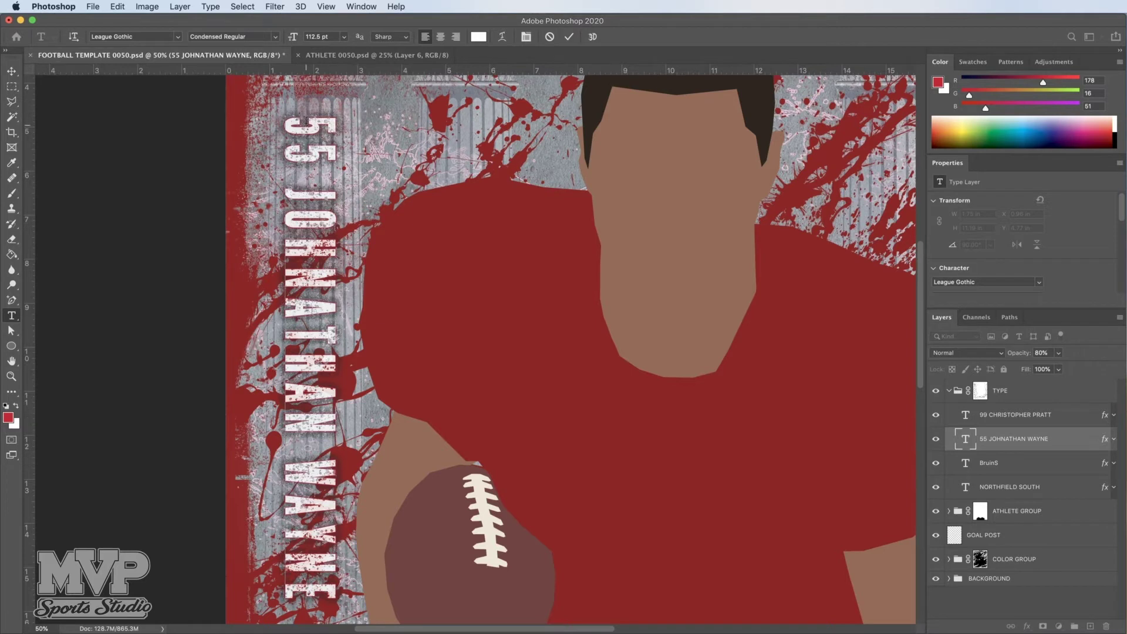
{"action": "left_click_drag", "start_coordinate": [307, 117], "coordinate": [329, 591]}
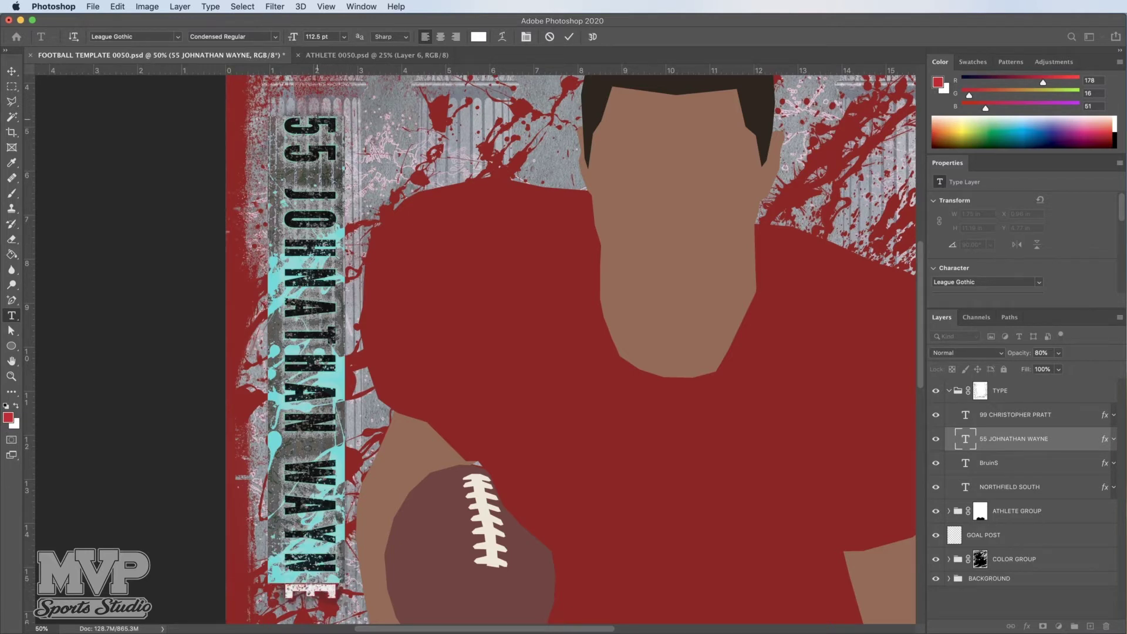
{"action": "left_click", "coordinate": [317, 118]}
{"action": "left_click_drag", "start_coordinate": [317, 117], "coordinate": [296, 618]}
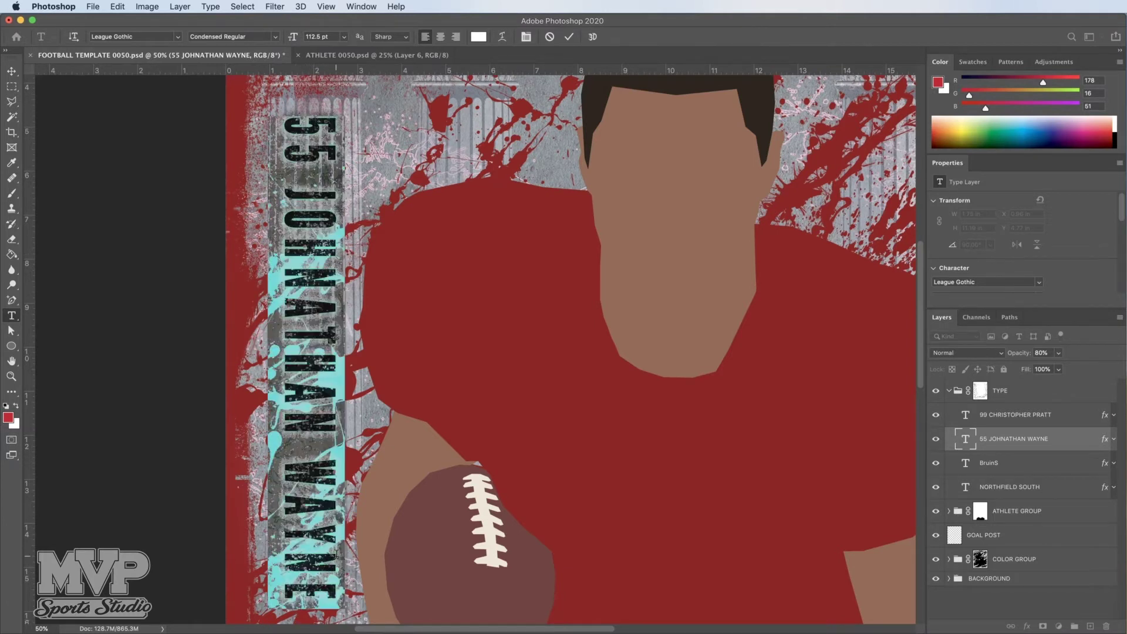
{"action": "type", "text": "99"}
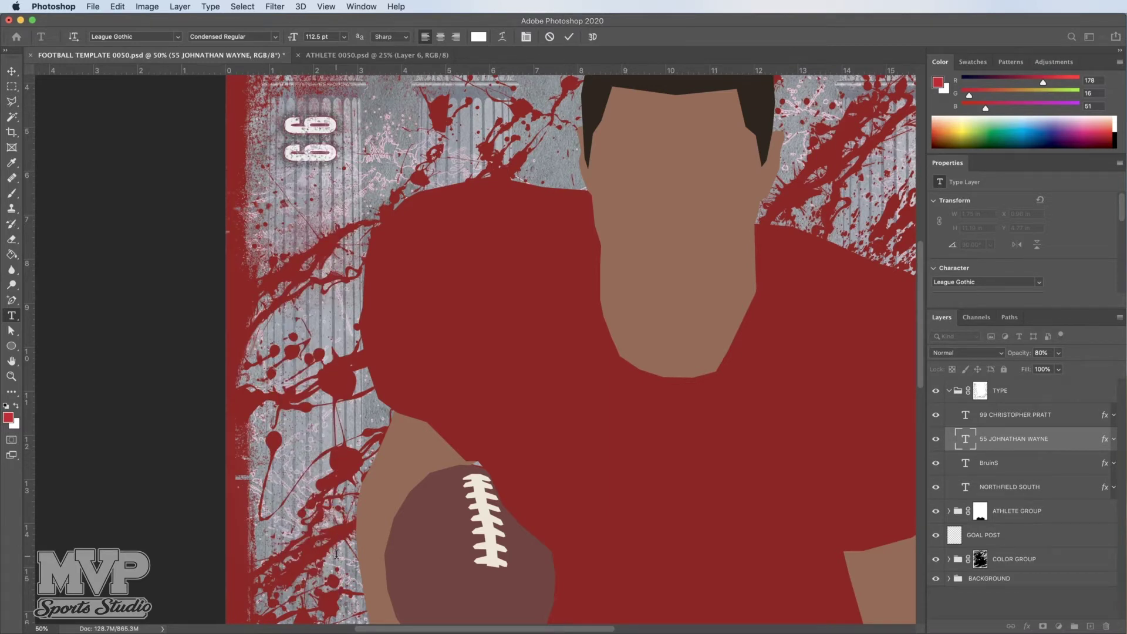
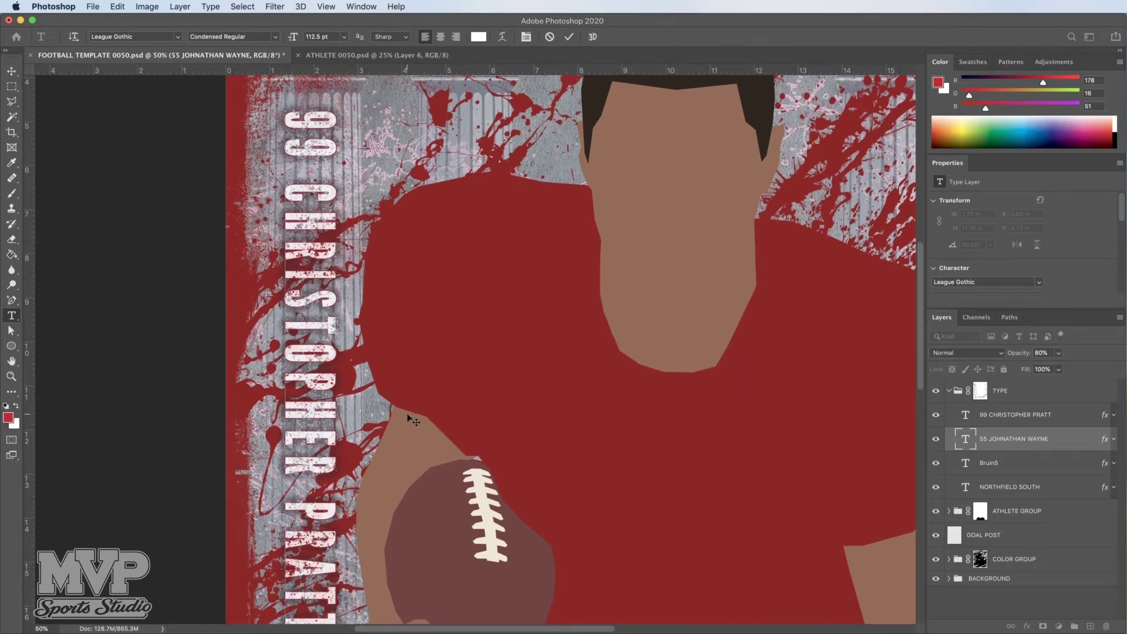
{"action": "scroll", "coordinate": [408, 418], "scroll_direction": "up", "scroll_amount": 1}
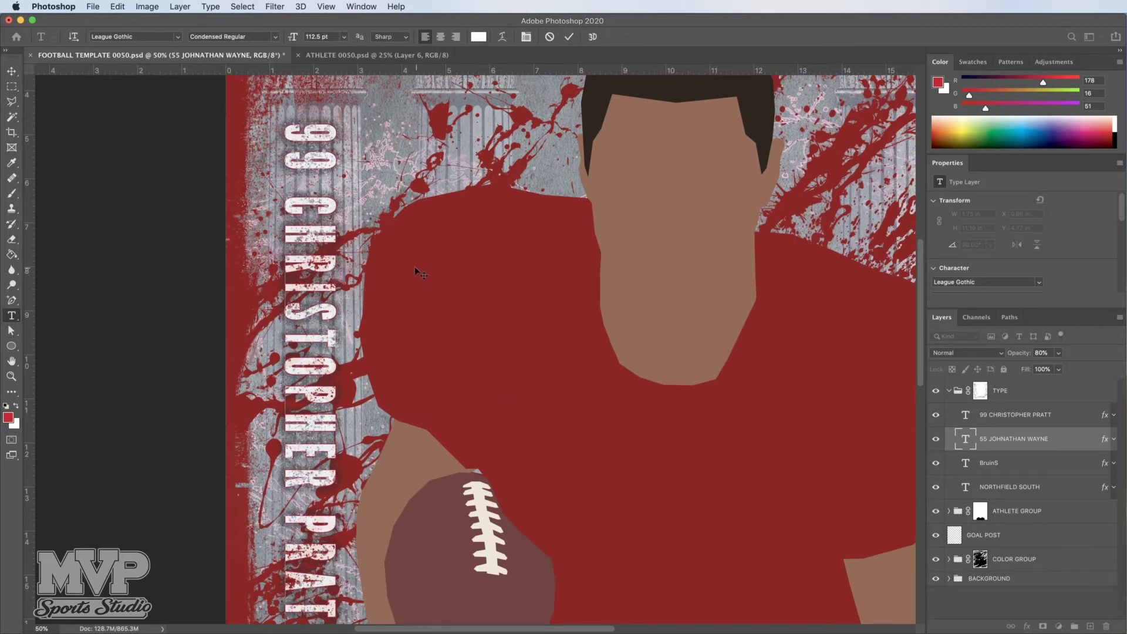
{"action": "left_click", "coordinate": [12, 72]}
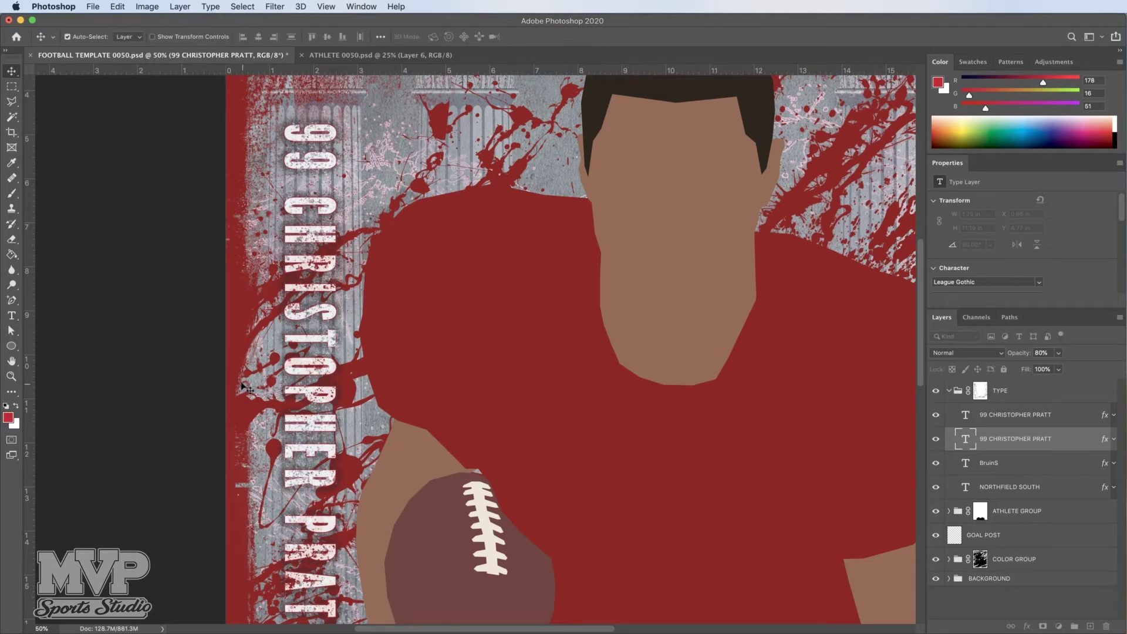
Step: Alt-click with Zoom to view the full poster, then select the BruinS text layer
{"action": "left_click", "coordinate": [11, 377]}
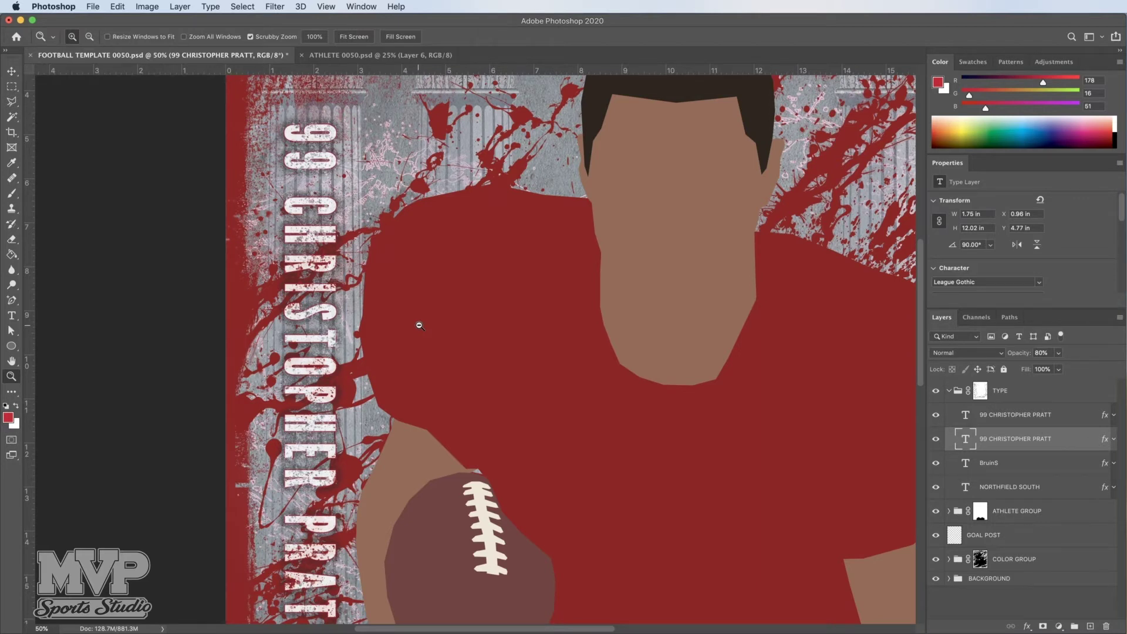
{"action": "key", "text": "alt"}
{"action": "left_click", "coordinate": [420, 326], "text": "alt"}
{"action": "left_click", "coordinate": [419, 325], "text": "alt"}
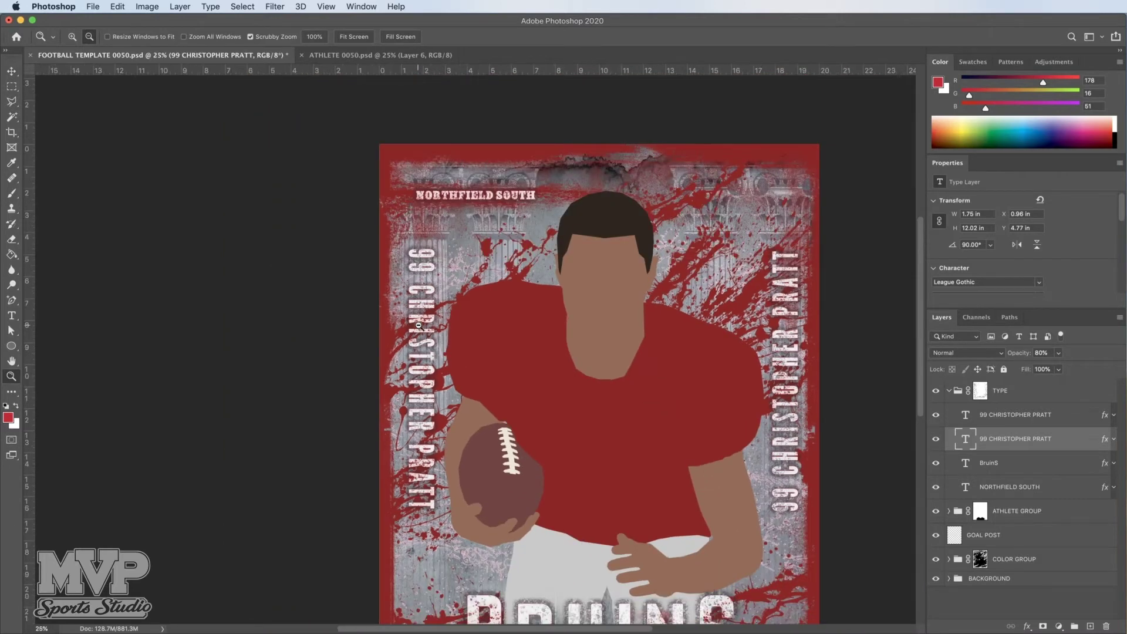
{"action": "left_click", "coordinate": [548, 392], "text": "alt"}
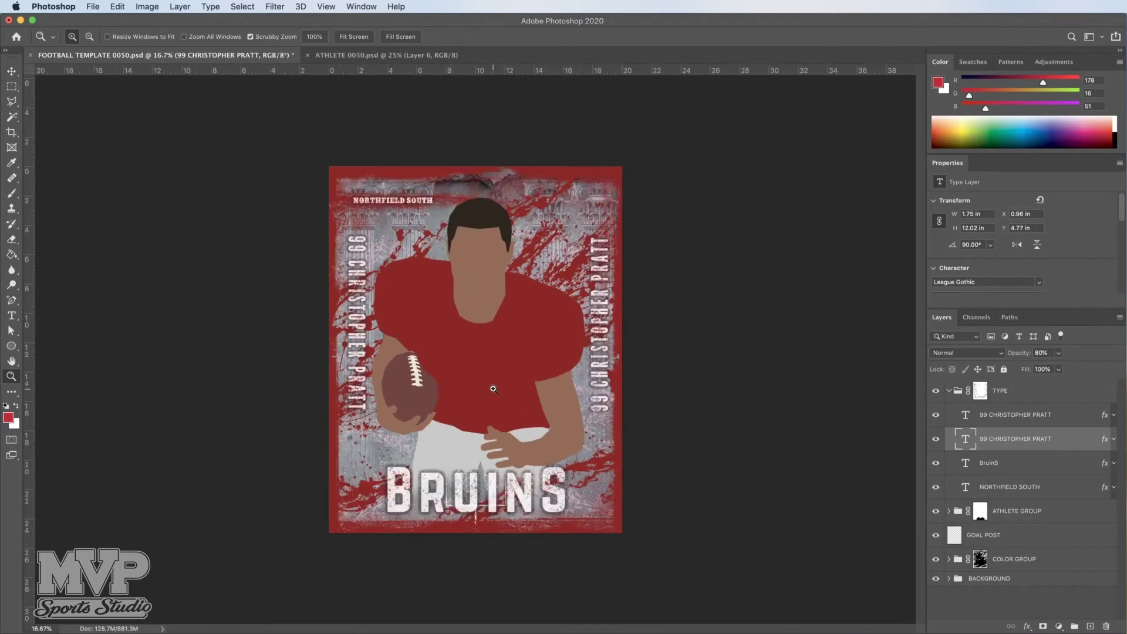
{"action": "left_click", "coordinate": [493, 388]}
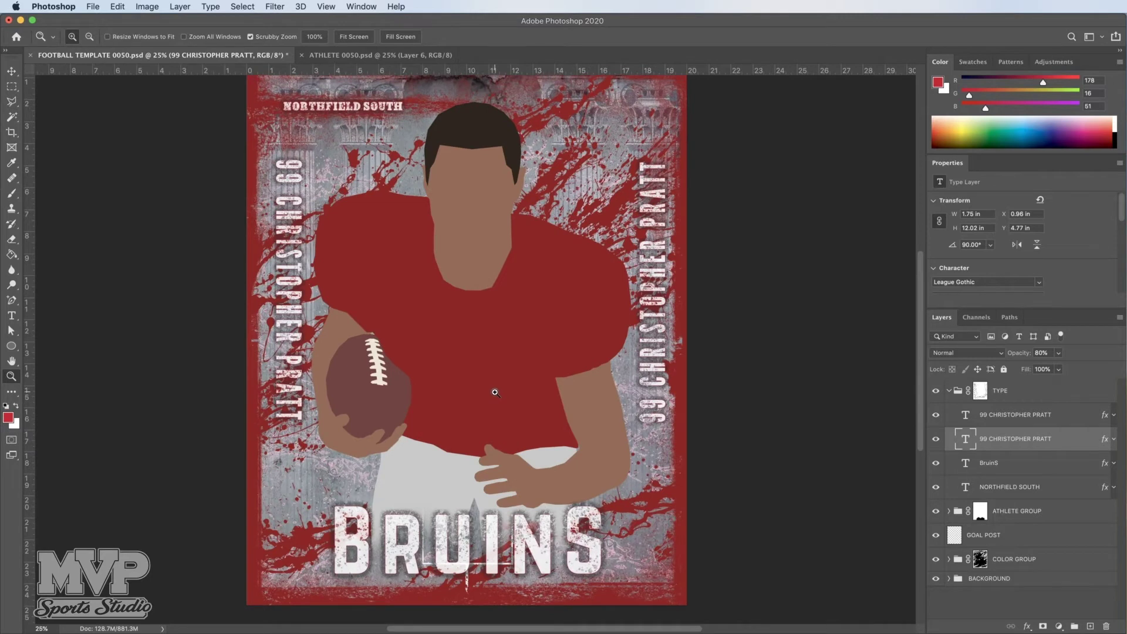
{"action": "scroll", "coordinate": [493, 391], "scroll_direction": "up", "scroll_amount": 2}
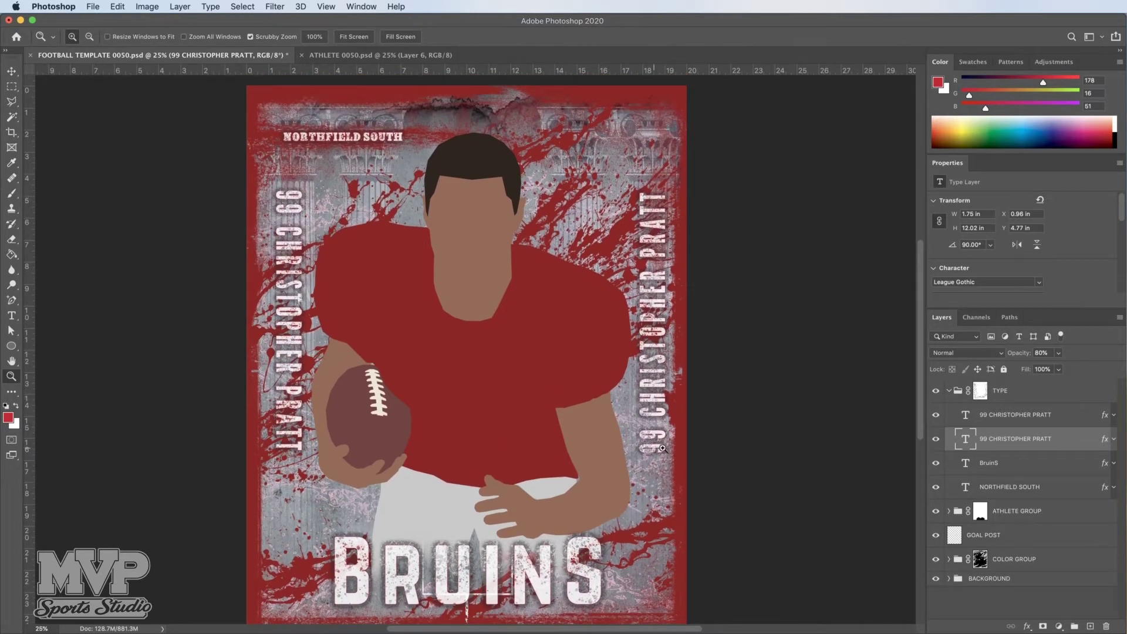
{"action": "left_click", "coordinate": [996, 466]}
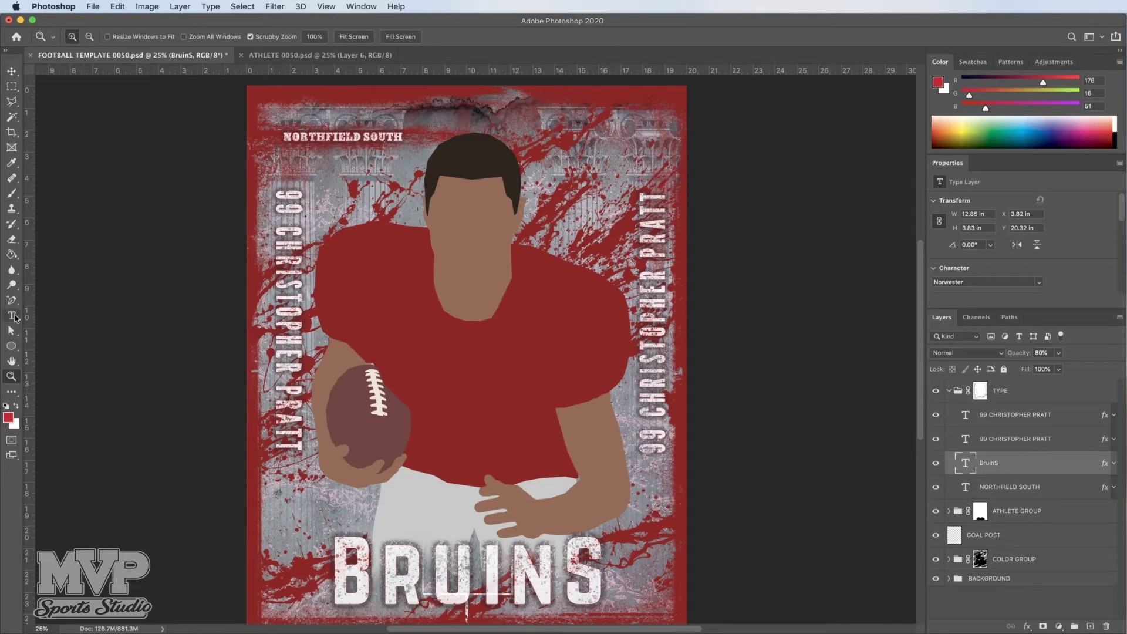
Step: Replace the BRUINS title with COUGARS, reselect it, and scroll Properties to the Character settings
{"action": "left_click", "coordinate": [13, 317]}
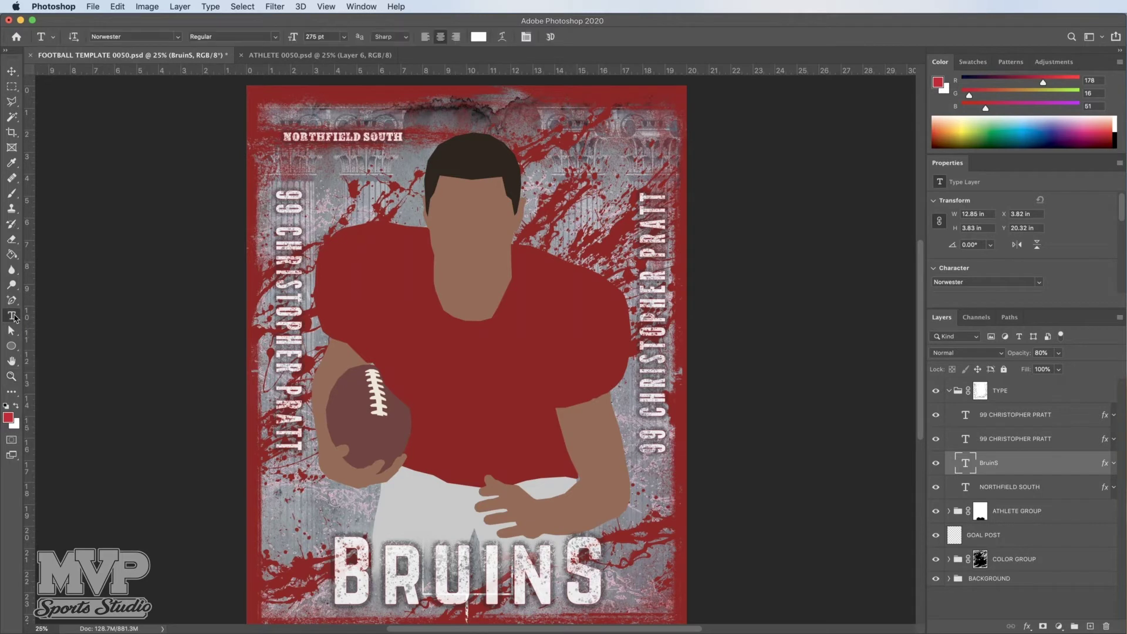
{"action": "left_click", "coordinate": [598, 574]}
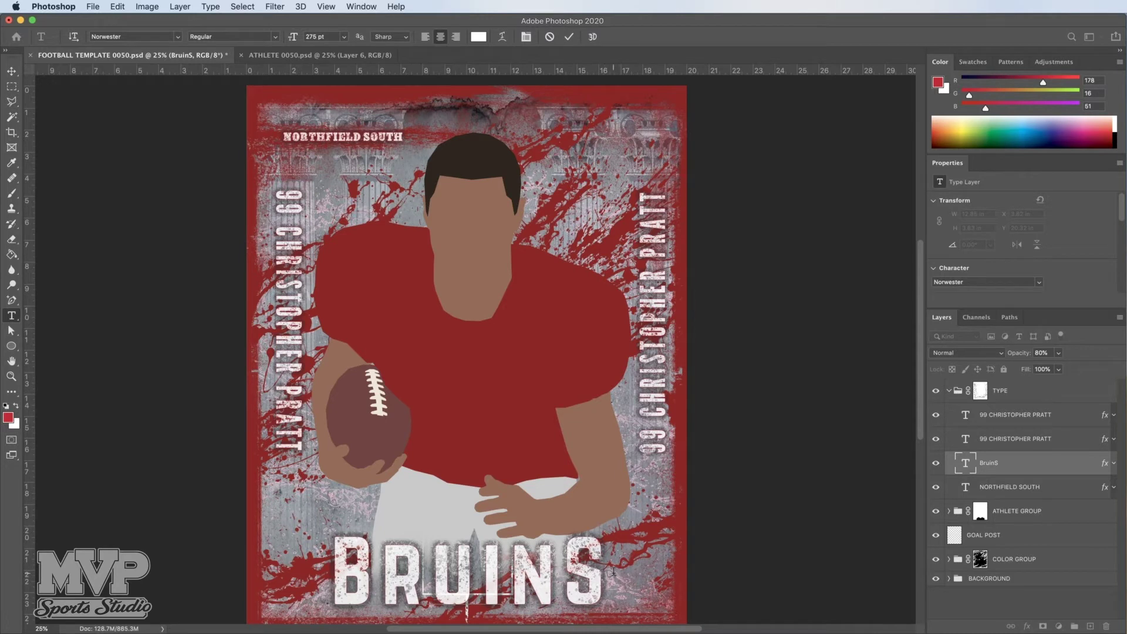
{"action": "left_click_drag", "start_coordinate": [597, 571], "coordinate": [356, 547]}
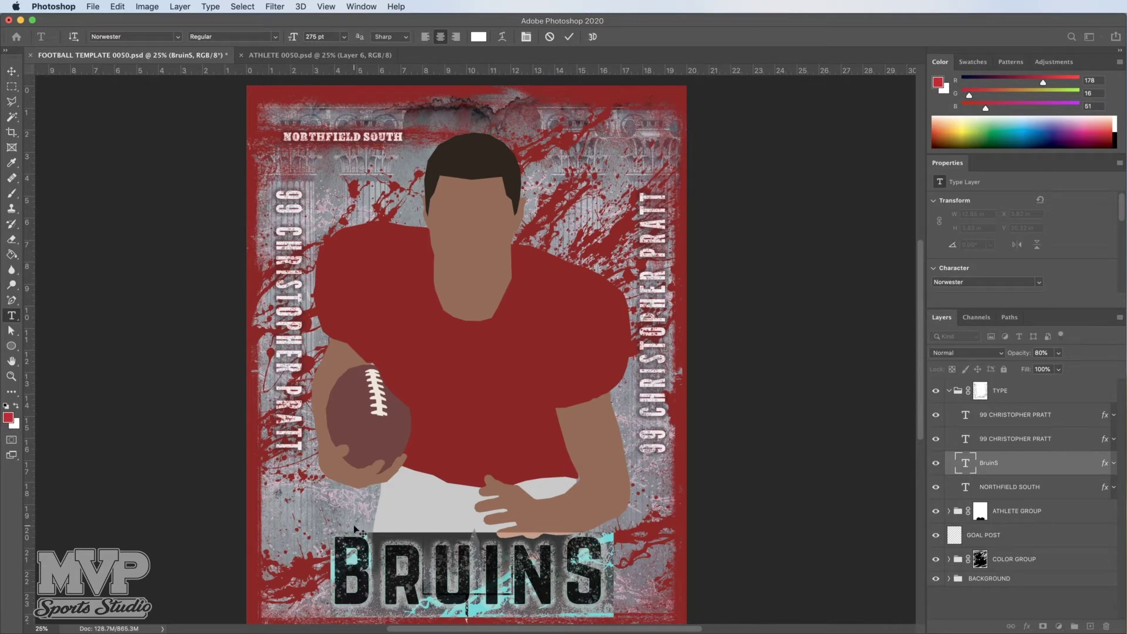
{"action": "type", "text": "COU"}
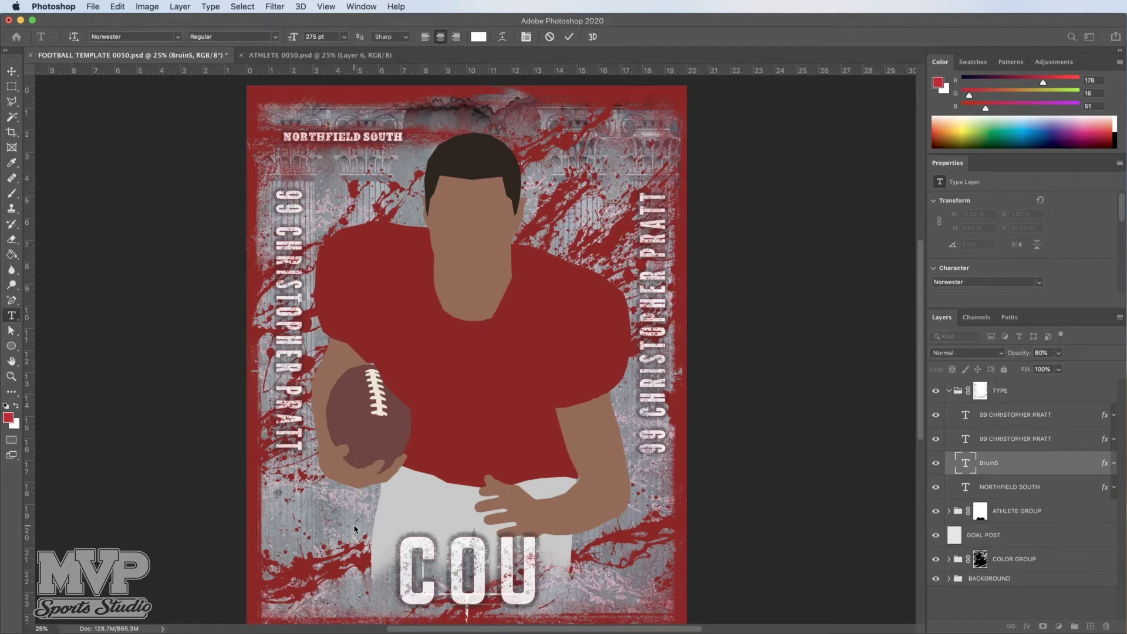
{"action": "type", "text": "GARS"}
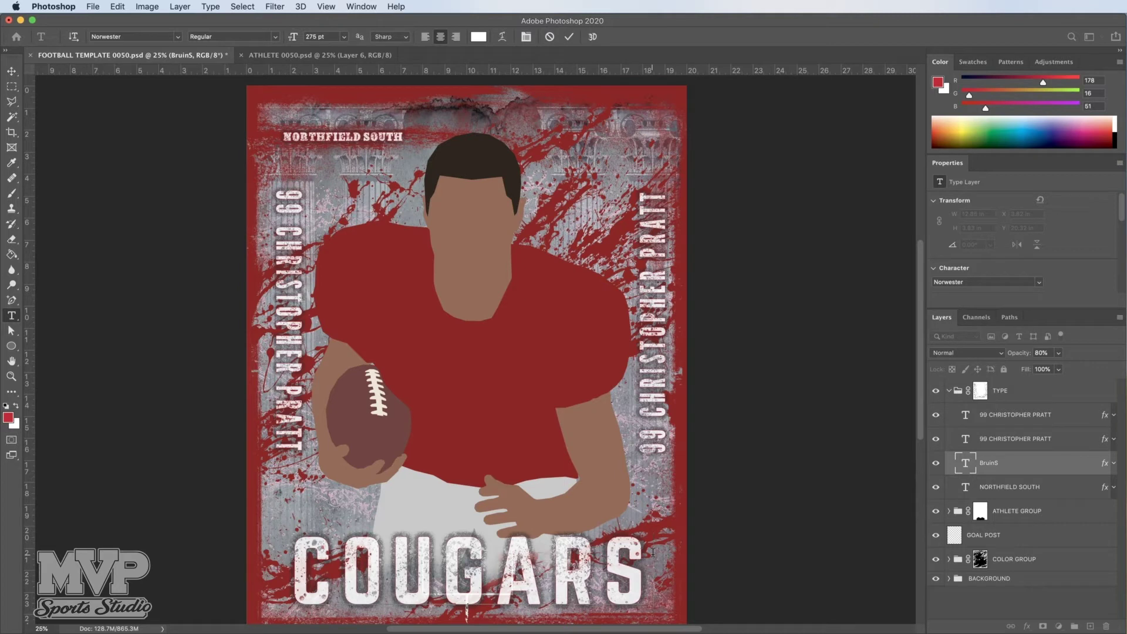
{"action": "left_click_drag", "start_coordinate": [653, 552], "coordinate": [311, 543]}
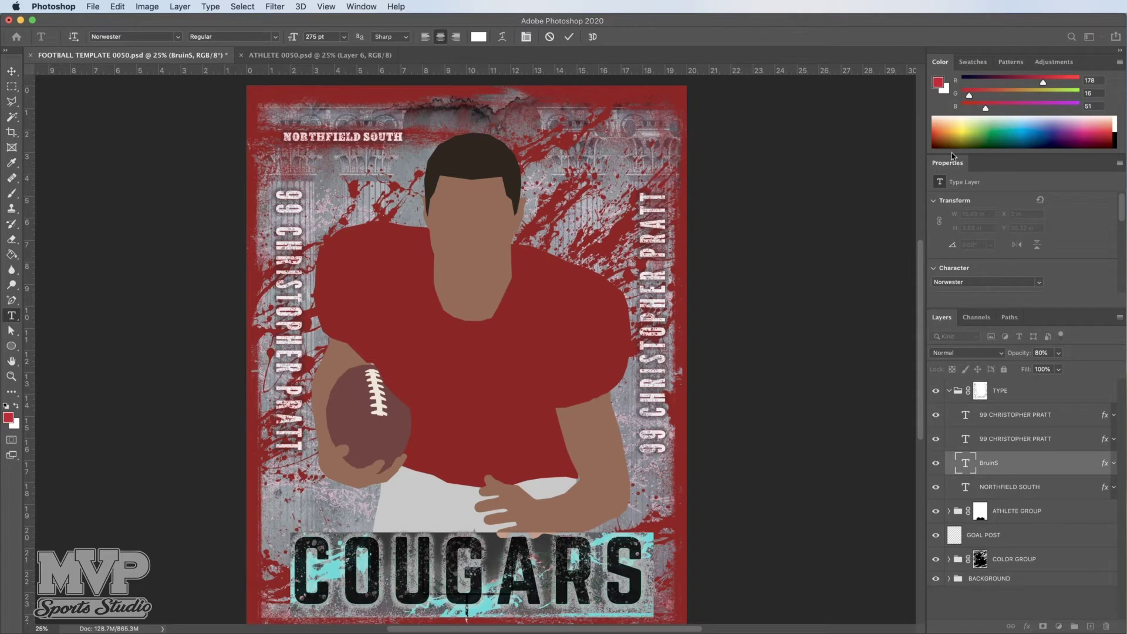
{"action": "left_click_drag", "start_coordinate": [1122, 213], "coordinate": [1122, 232]}
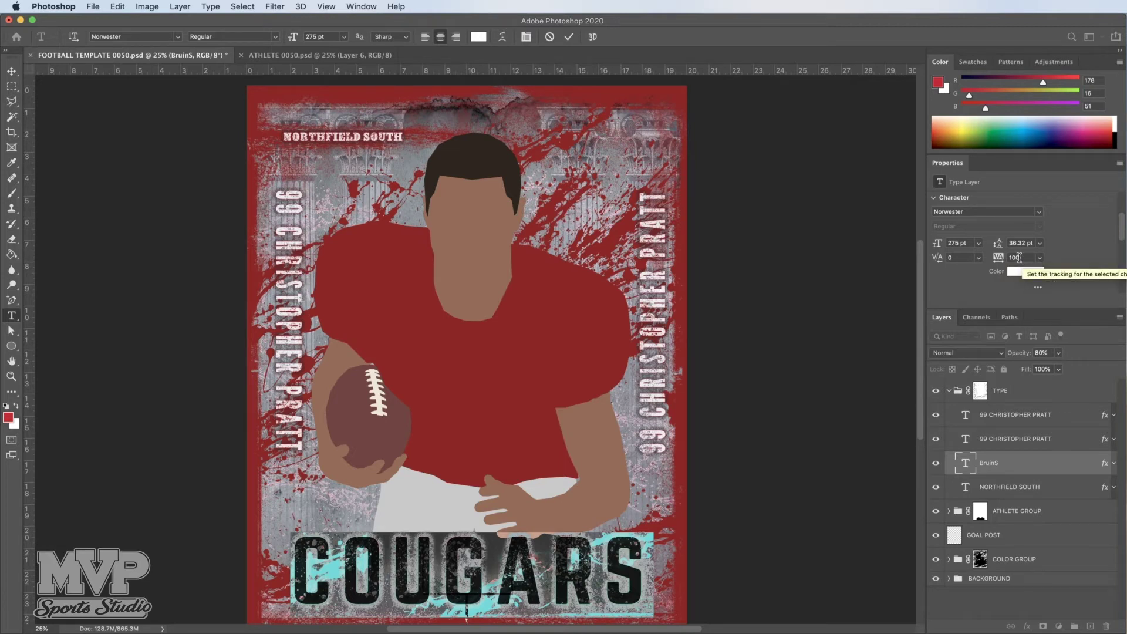
Step: Set COUGARS letter spacing to 50, then 20, commit the edit, and select NORTHFIELD SOUTH
{"action": "left_click", "coordinate": [1019, 258]}
{"action": "type", "text": "50"}
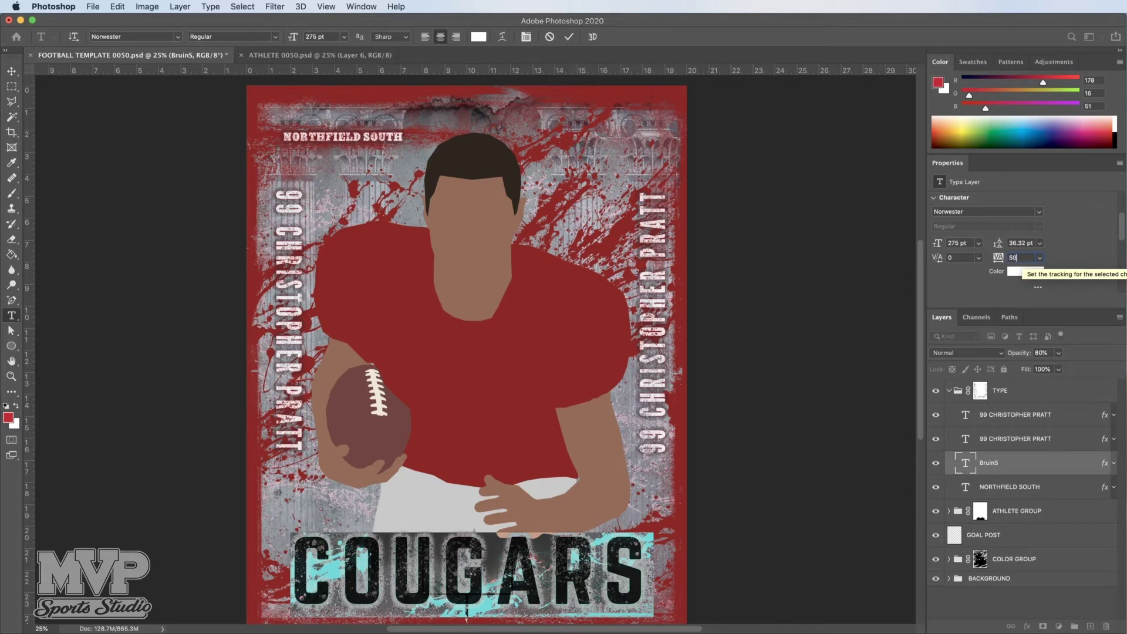
{"action": "key", "text": "Return"}
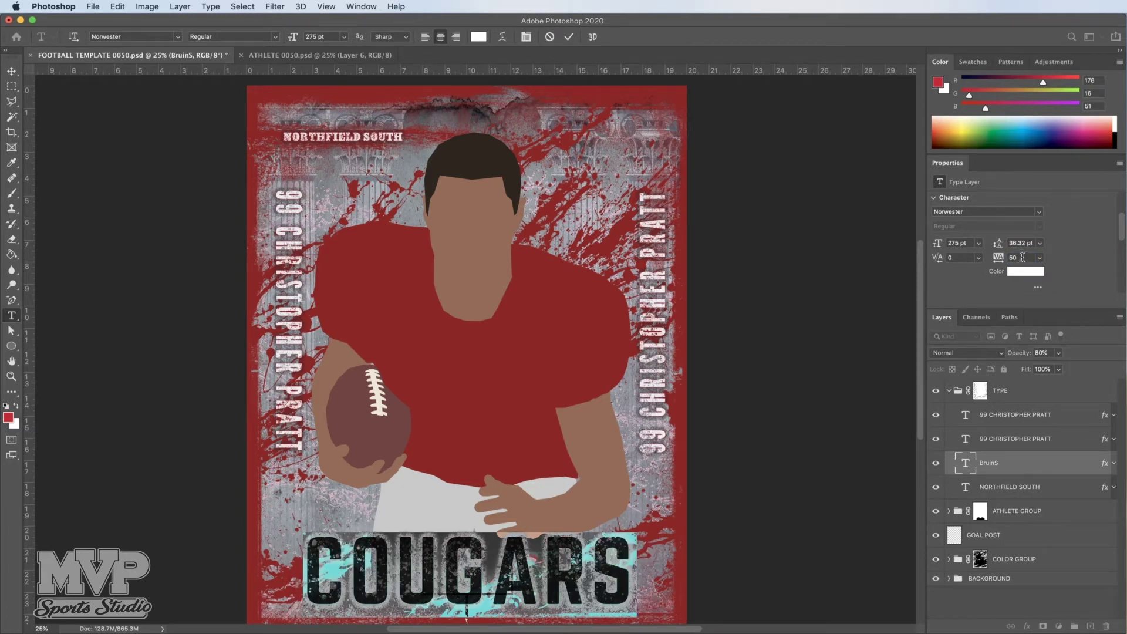
{"action": "left_click_drag", "start_coordinate": [1023, 259], "coordinate": [992, 258]}
{"action": "type", "text": "20"}
{"action": "key", "text": "Return"}
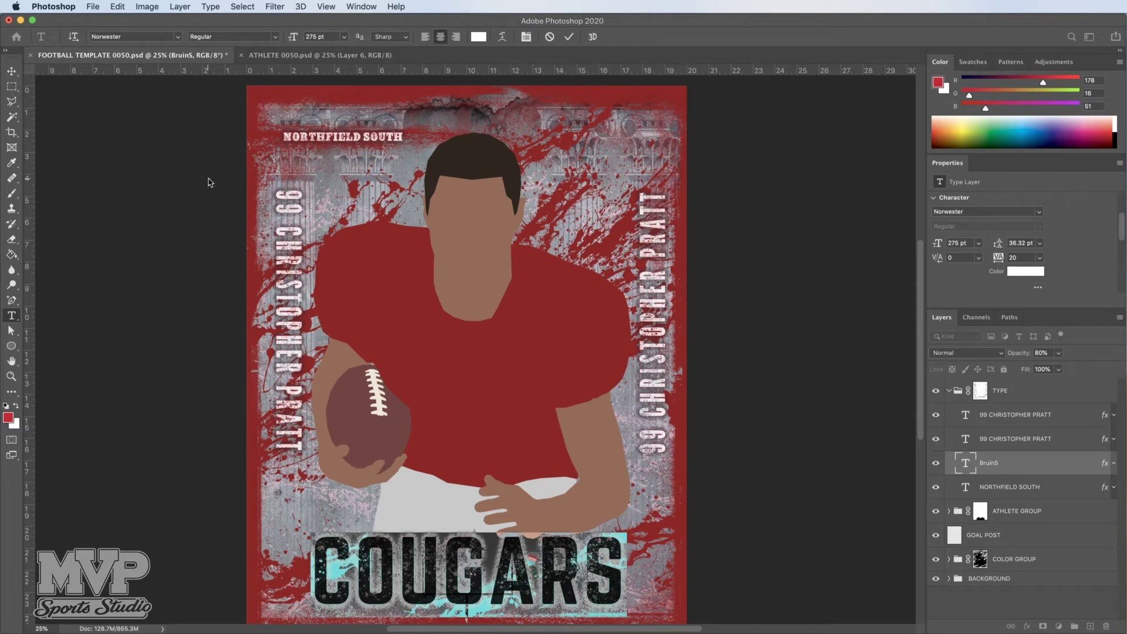
{"action": "left_click", "coordinate": [11, 72]}
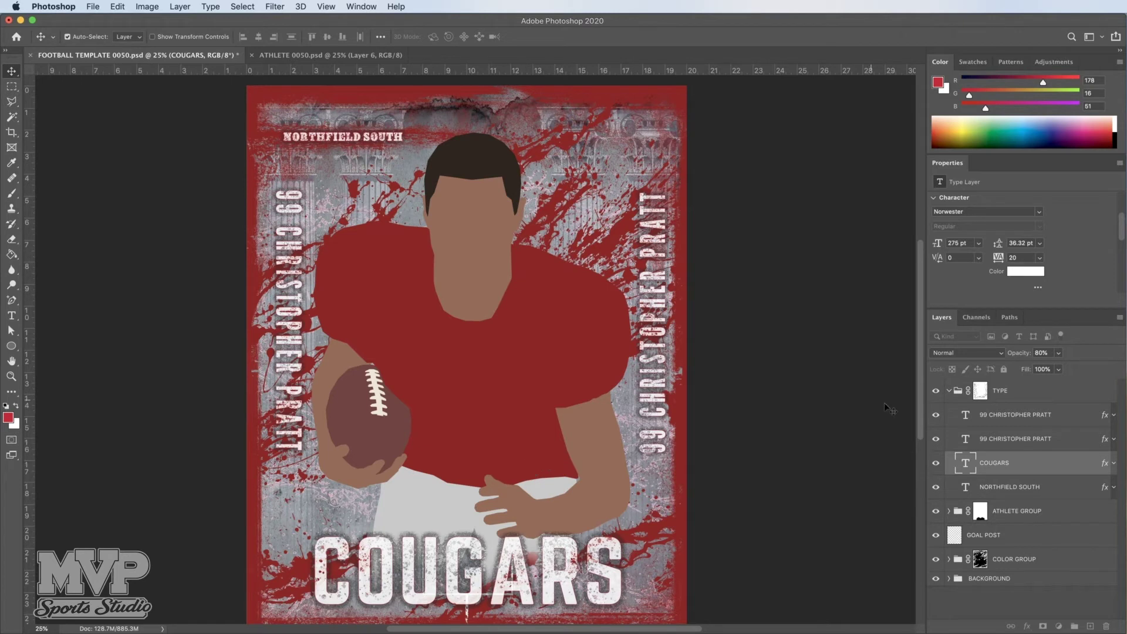
{"action": "left_click", "coordinate": [1009, 490]}
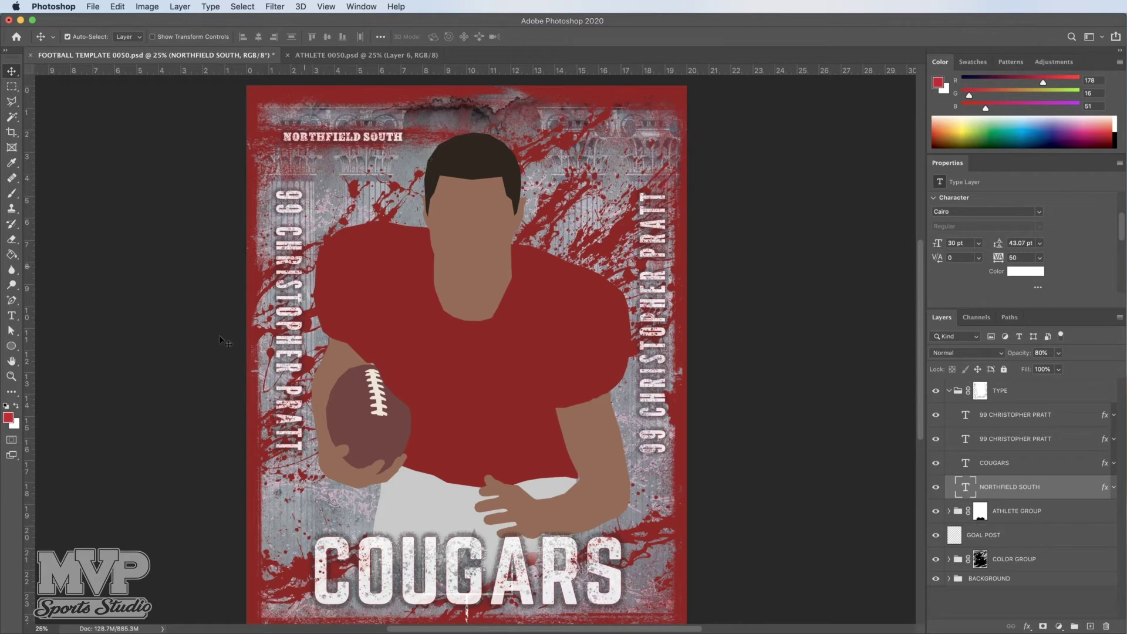
Step: Zoom in twice on the NORTHFIELD SOUTH heading at the top of the poster
{"action": "left_click", "coordinate": [12, 378]}
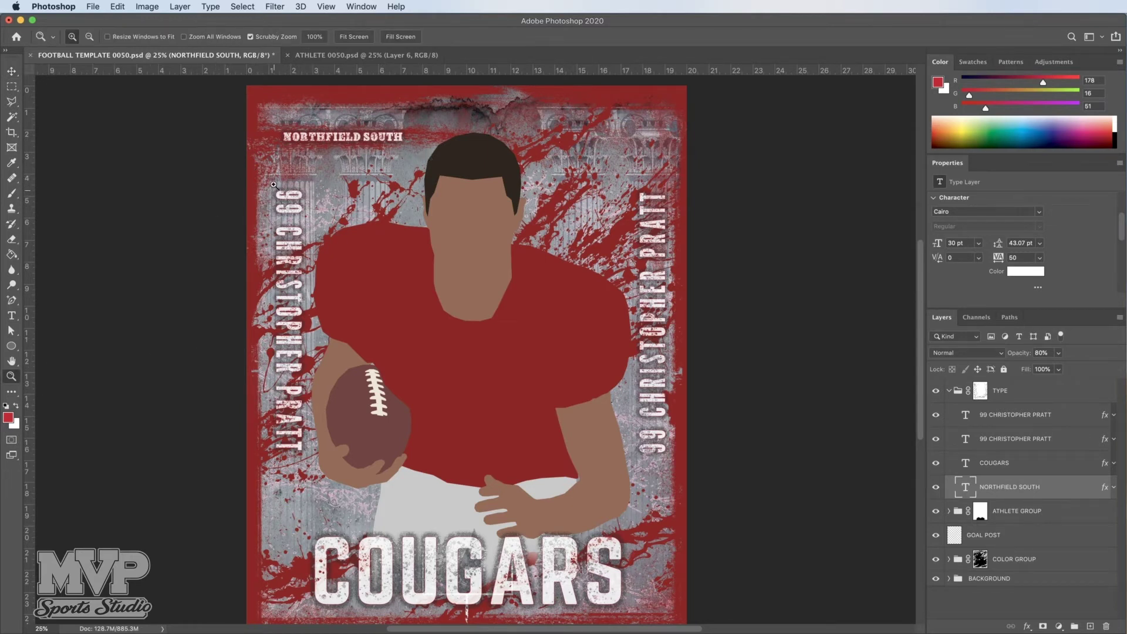
{"action": "left_click", "coordinate": [326, 128]}
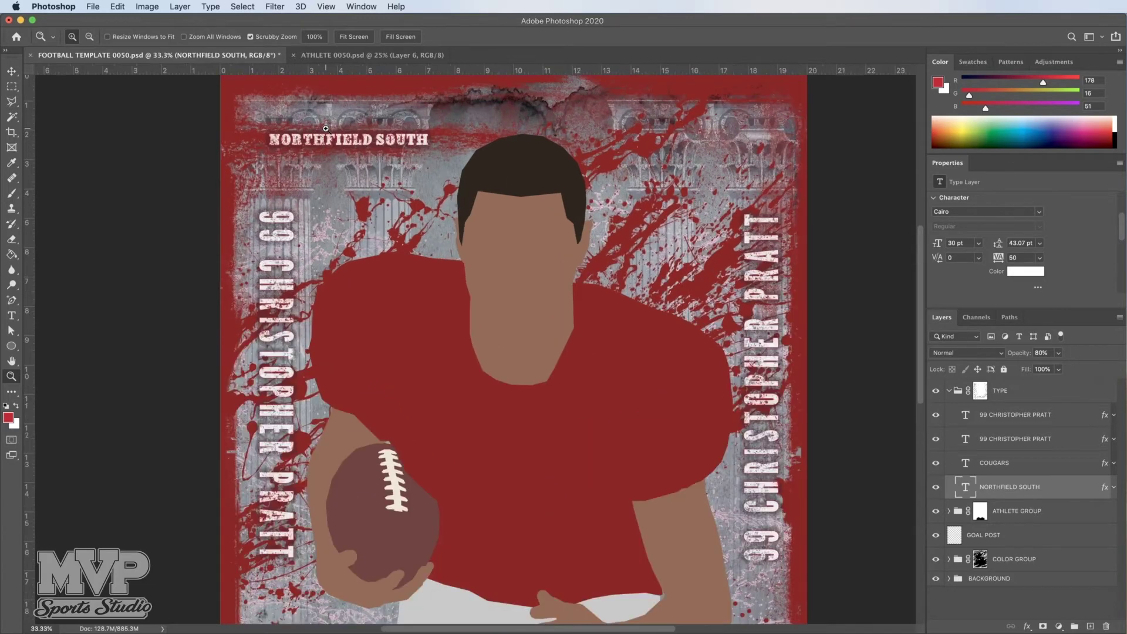
{"action": "scroll", "coordinate": [326, 128], "scroll_direction": "up", "scroll_amount": 5}
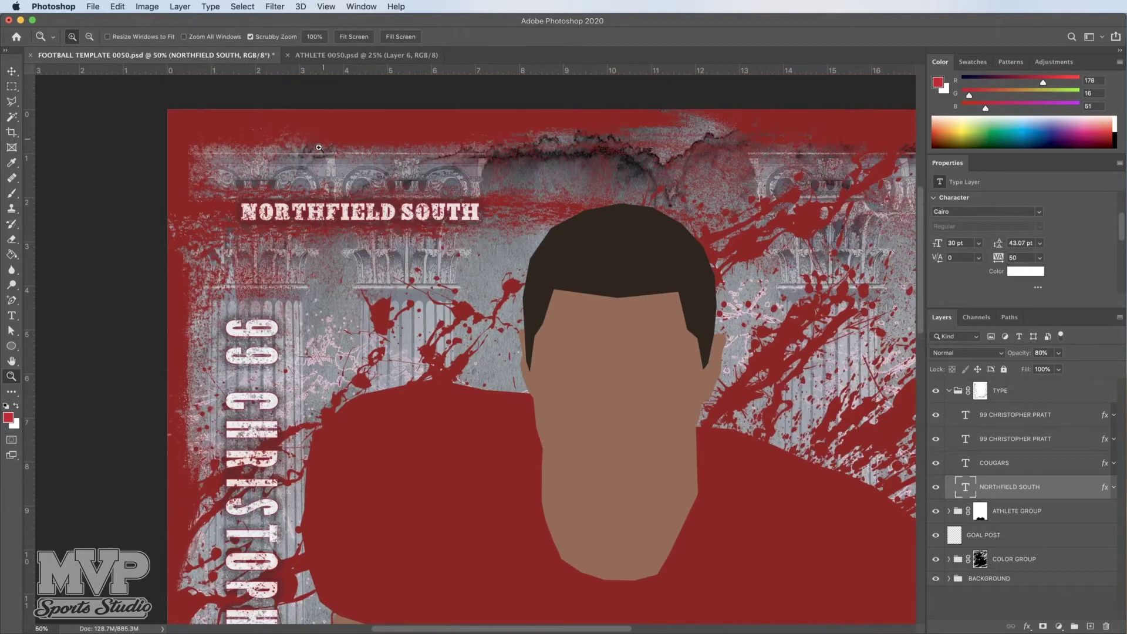
{"action": "scroll", "coordinate": [324, 198], "scroll_direction": "down", "scroll_amount": 1}
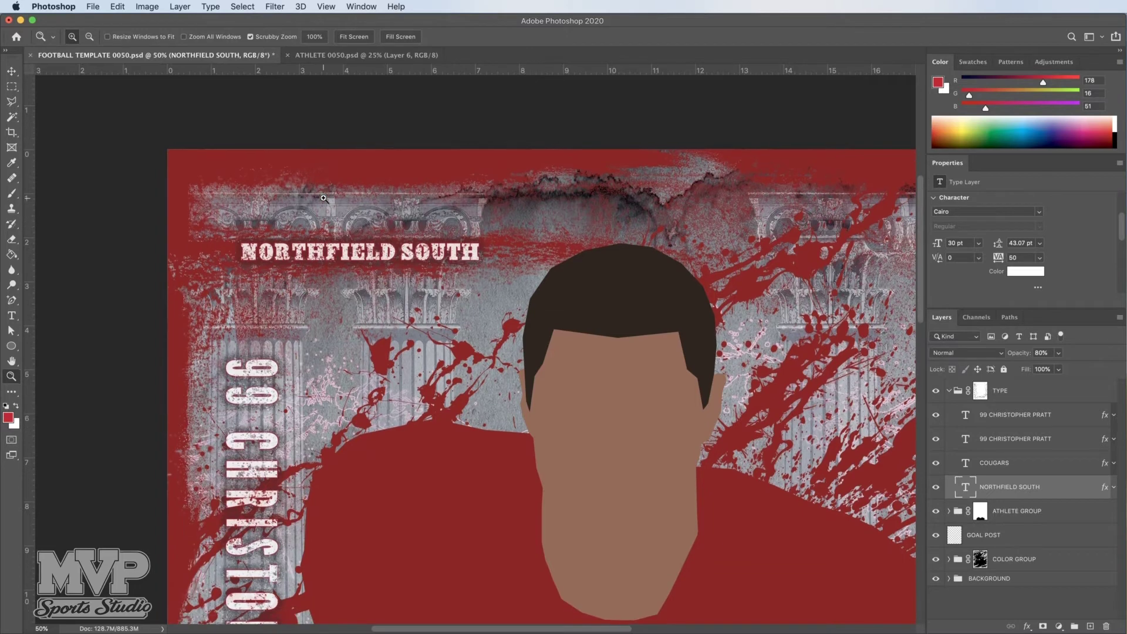
{"action": "left_click", "coordinate": [333, 240]}
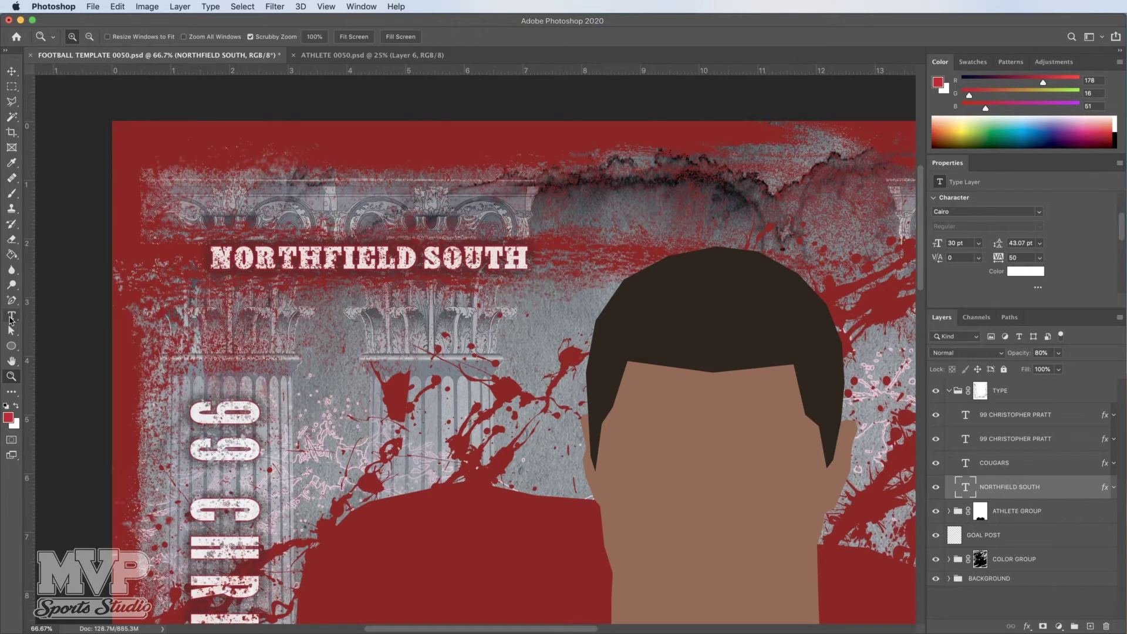
{"action": "left_click", "coordinate": [10, 318]}
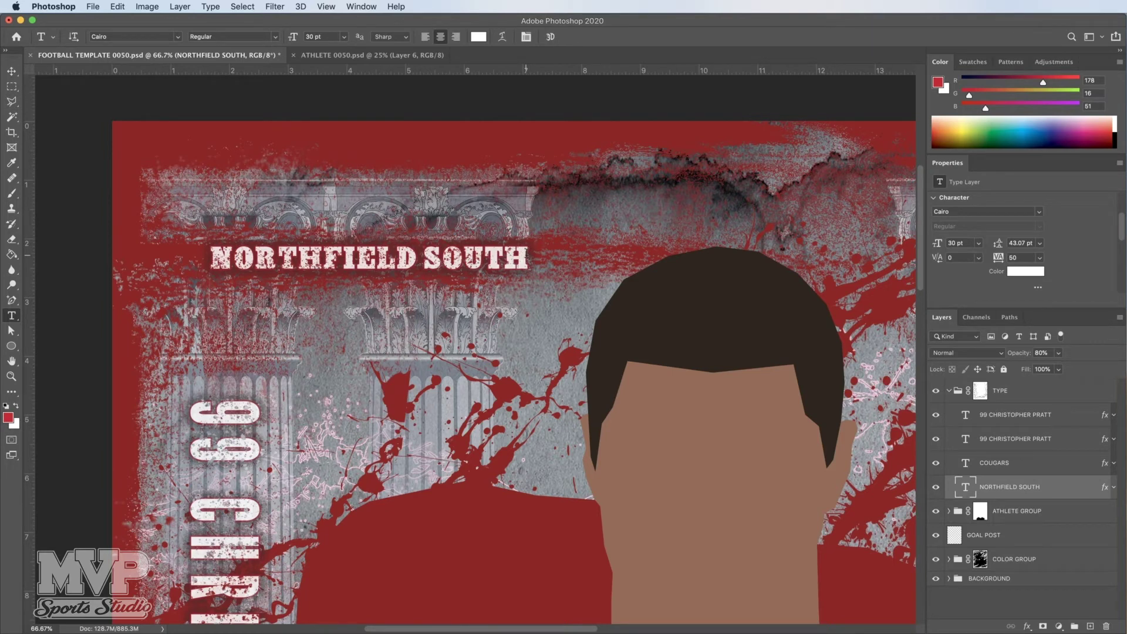
Step: Replace the NORTHFIELD SOUTH heading with PLAINFIELD NORTH HS and commit the text
{"action": "left_click", "coordinate": [369, 259]}
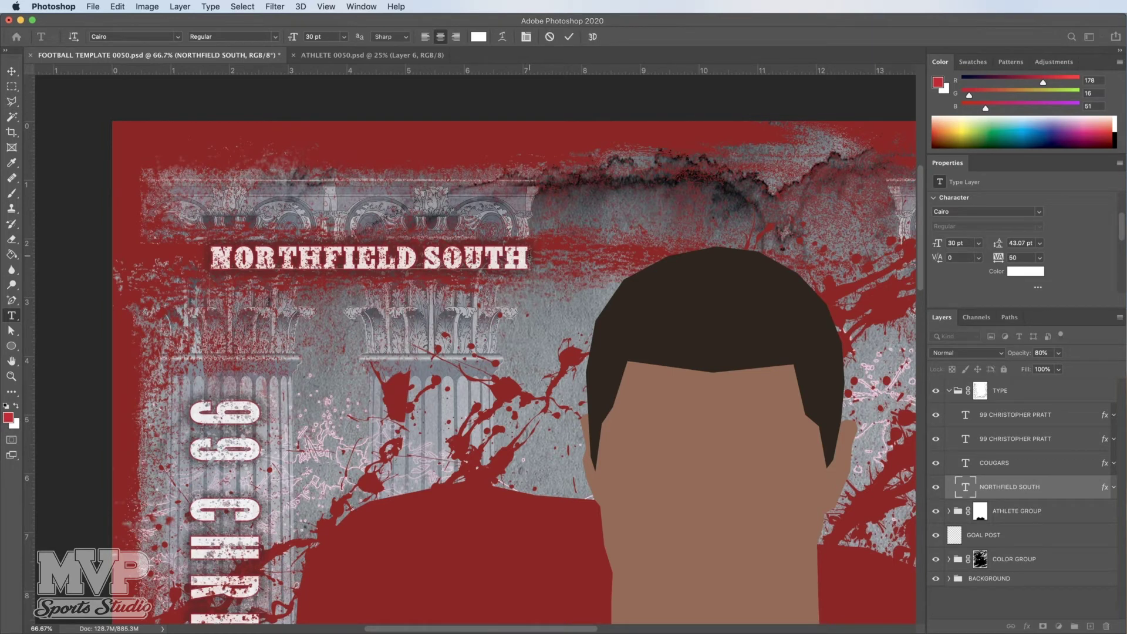
{"action": "left_click_drag", "start_coordinate": [529, 256], "coordinate": [210, 258]}
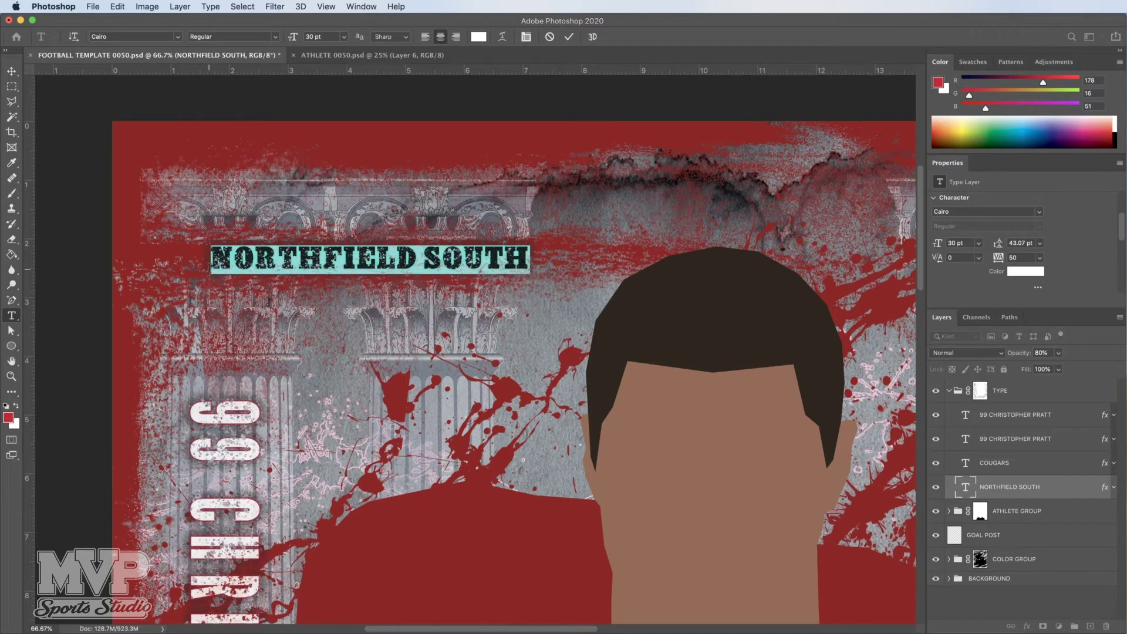
{"action": "type", "text": "PLA"}
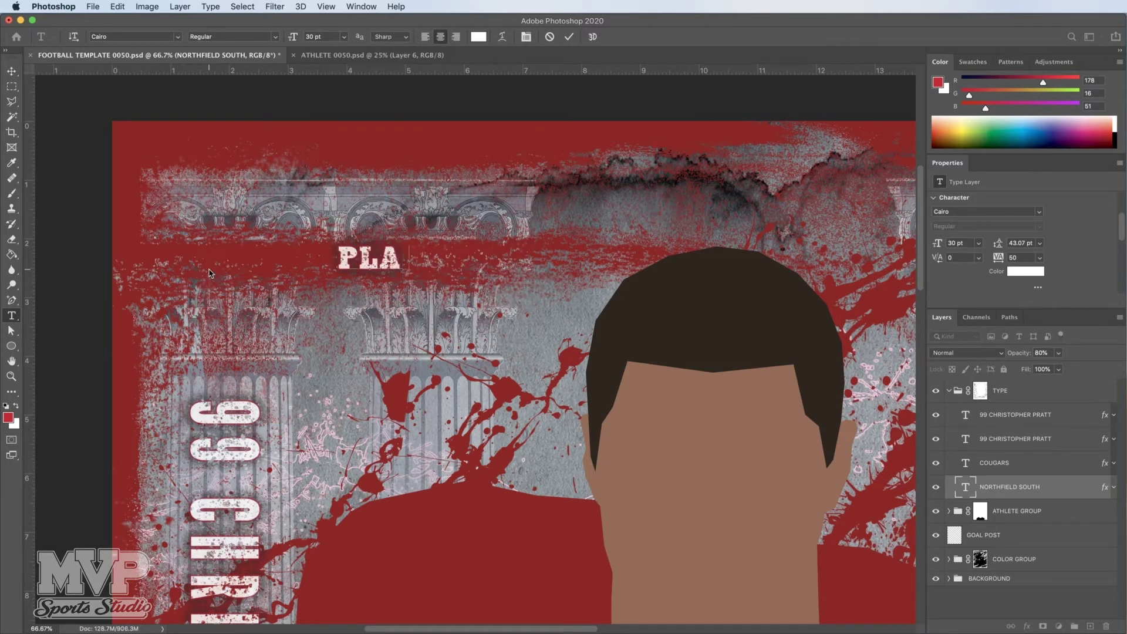
{"action": "type", "text": "INFIEL"}
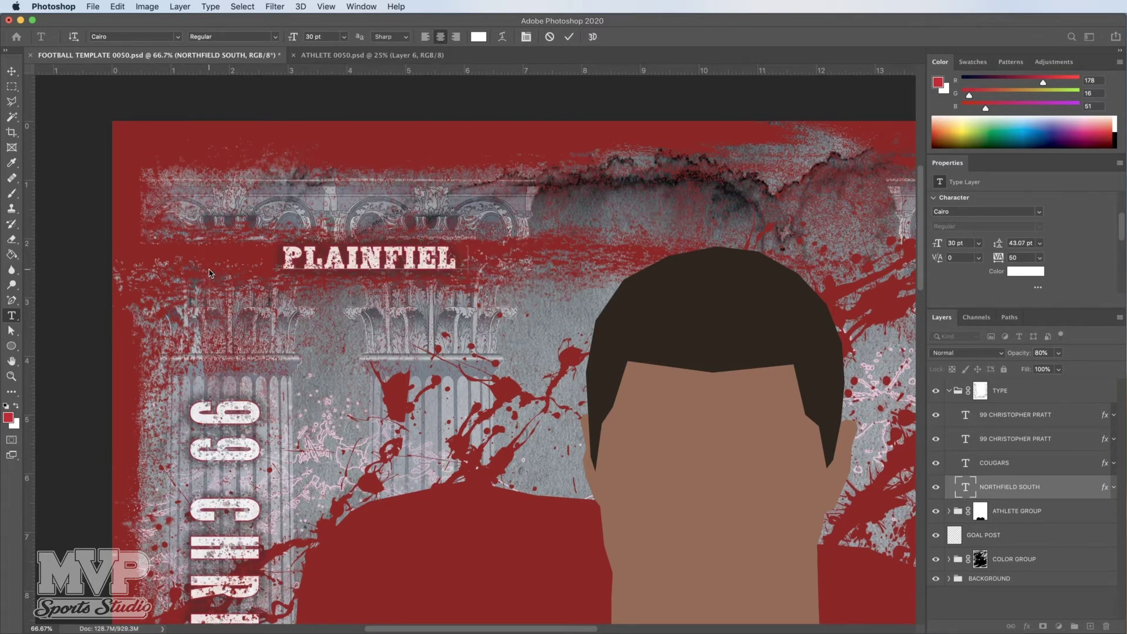
{"action": "type", "text": "D NORTH"}
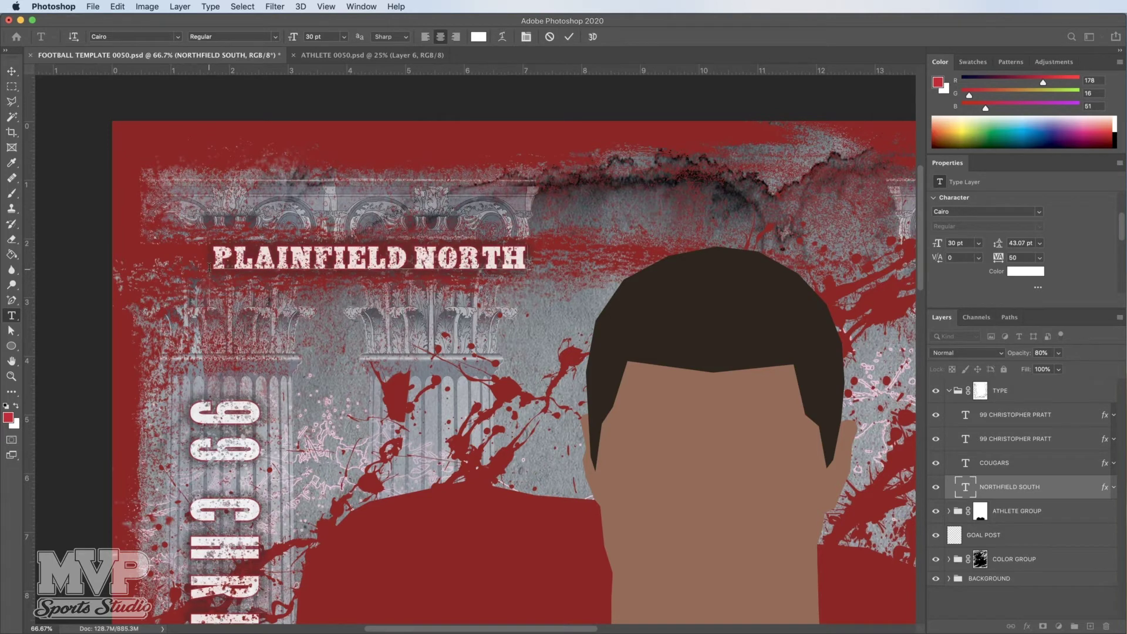
{"action": "type", "text": " HS"}
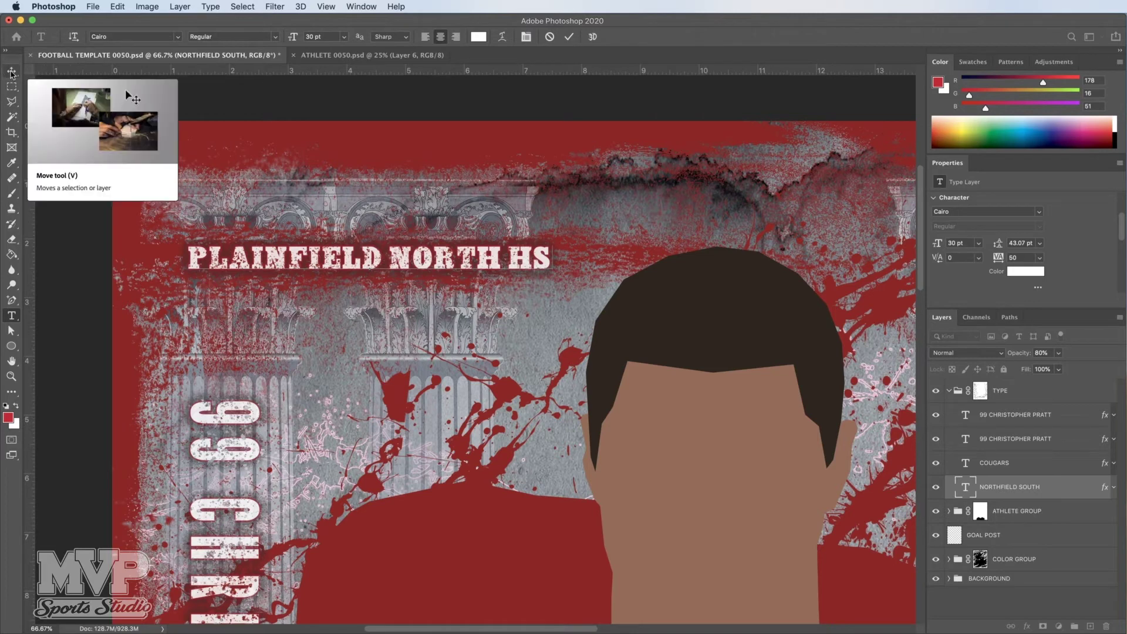
{"action": "left_click", "coordinate": [11, 72]}
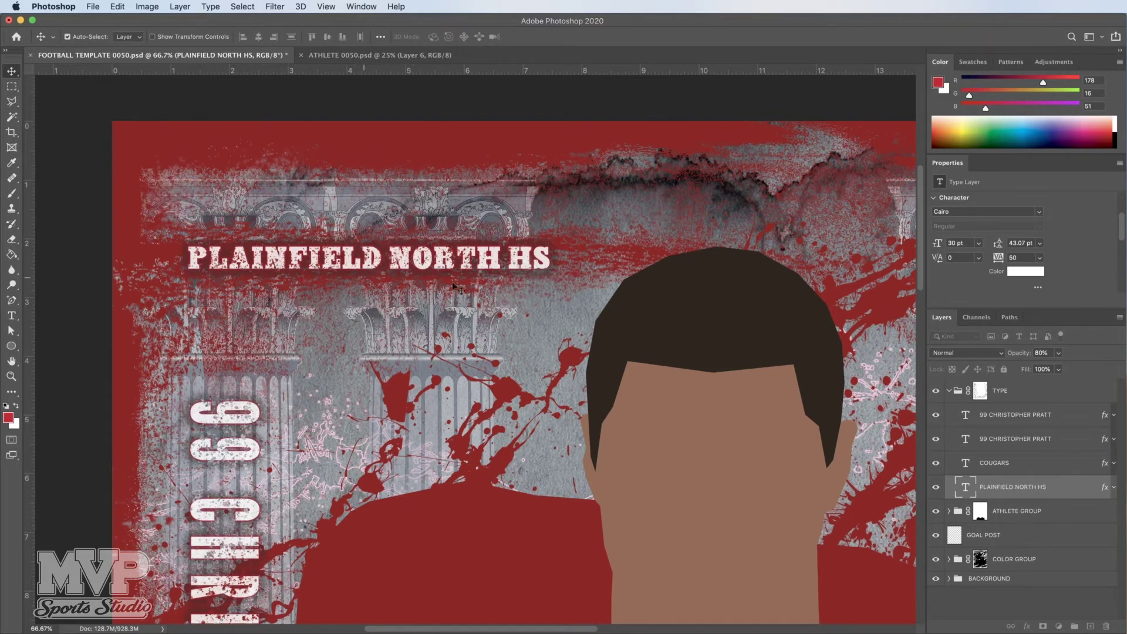
Step: Zoom out to 33.3% and select the ATHLETE GROUP layer
{"action": "scroll", "coordinate": [470, 301], "scroll_direction": "down", "scroll_amount": 3}
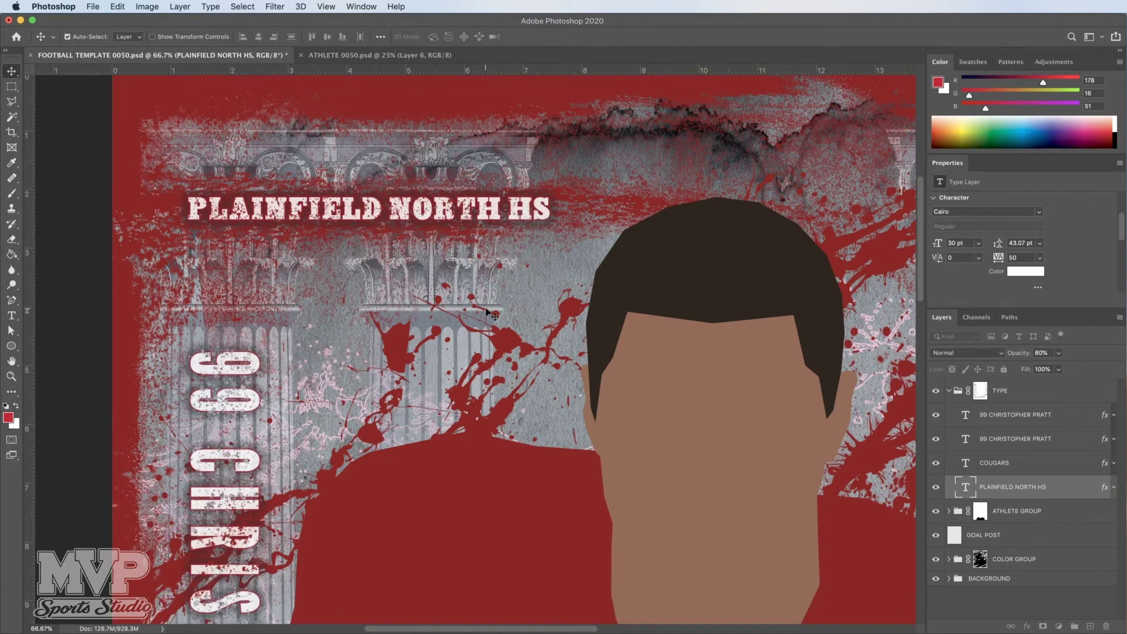
{"action": "left_click", "coordinate": [11, 378]}
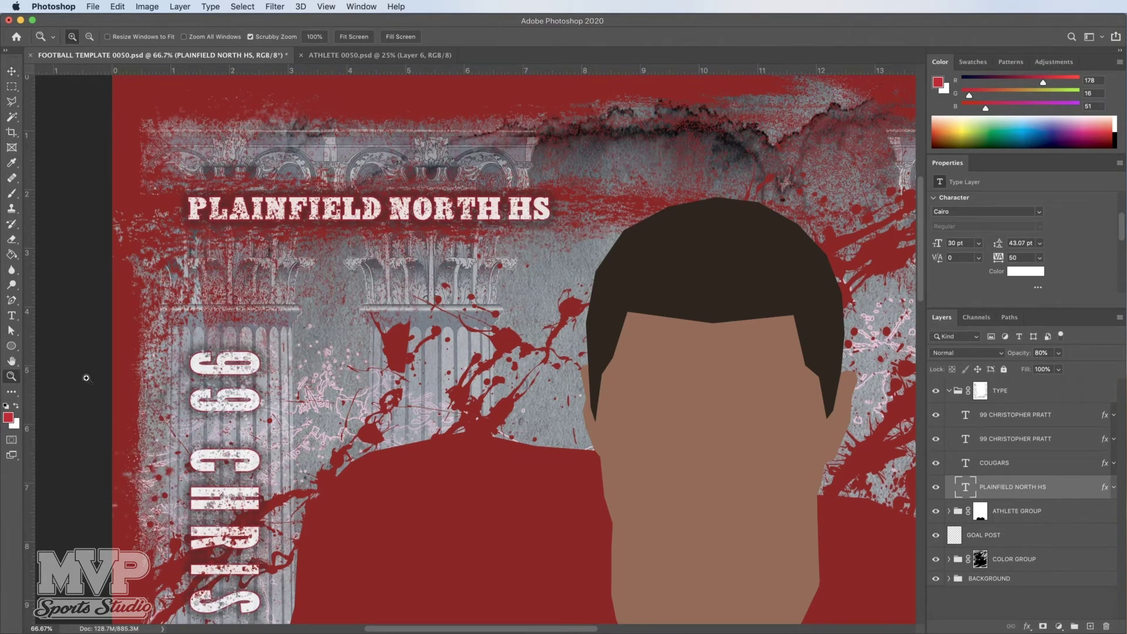
{"action": "left_click", "coordinate": [413, 352], "text": "alt"}
{"action": "left_click", "coordinate": [412, 352], "text": "alt"}
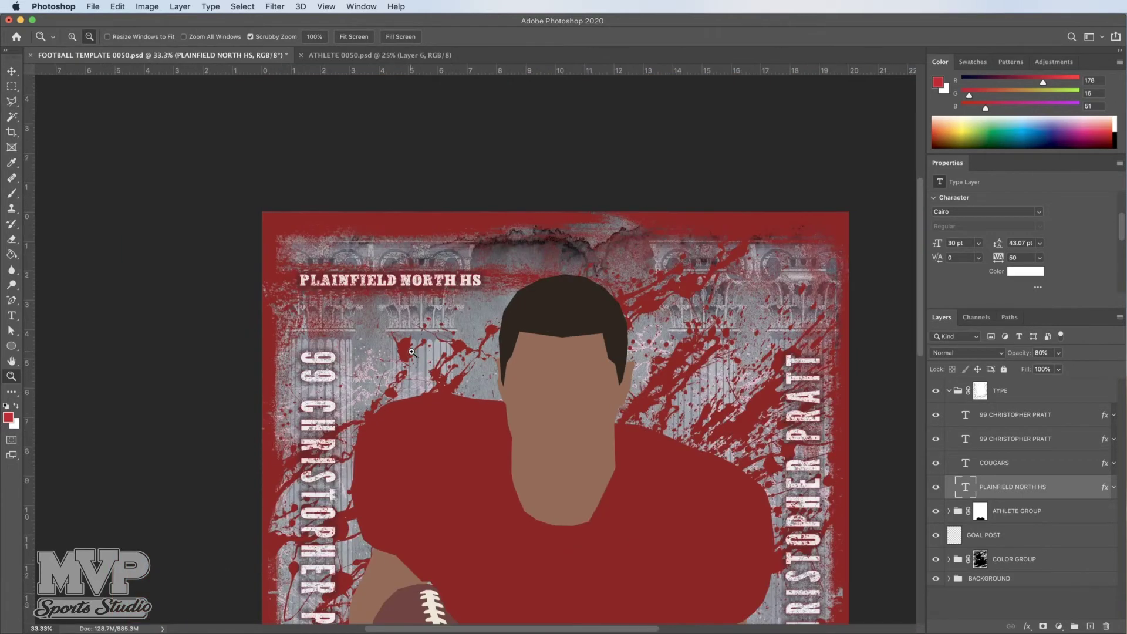
{"action": "scroll", "coordinate": [629, 468], "scroll_direction": "down", "scroll_amount": 5}
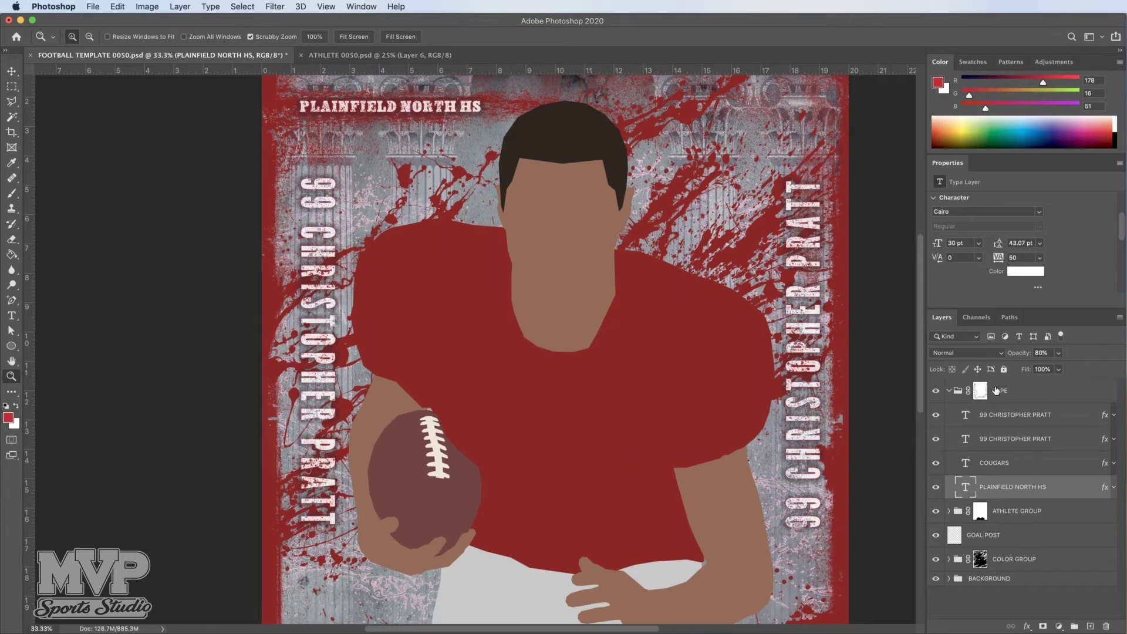
{"action": "left_click", "coordinate": [1024, 513]}
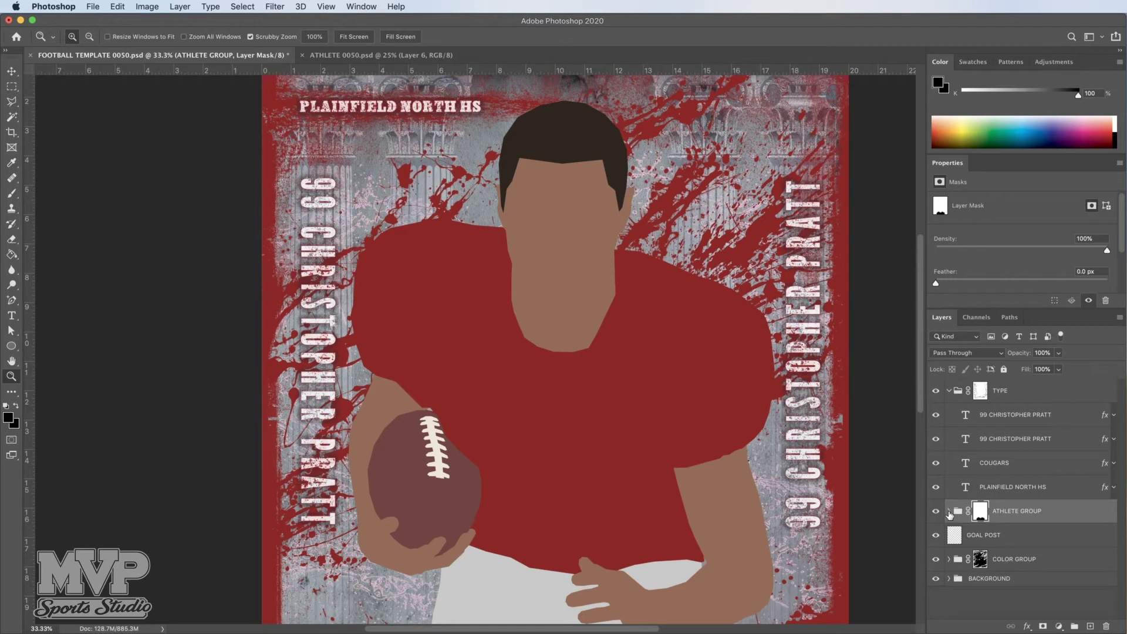
Step: Expand ATHLETE GROUP, toggle ATHLETE PLACEHOLDER's visibility, and reselect the group
{"action": "left_click", "coordinate": [948, 511]}
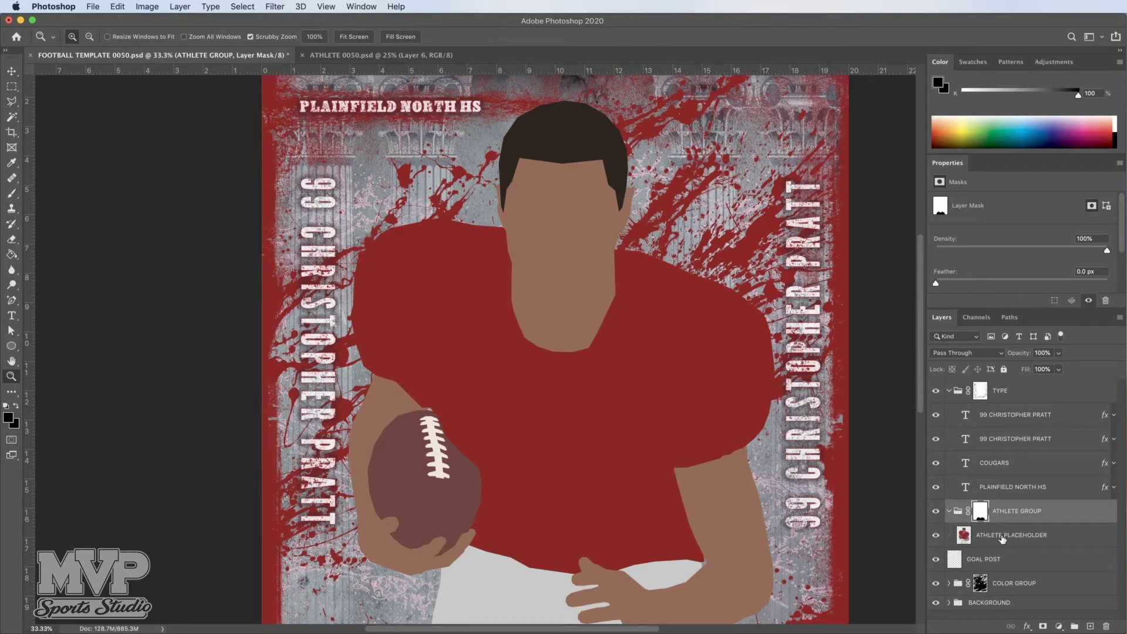
{"action": "left_click", "coordinate": [1003, 537]}
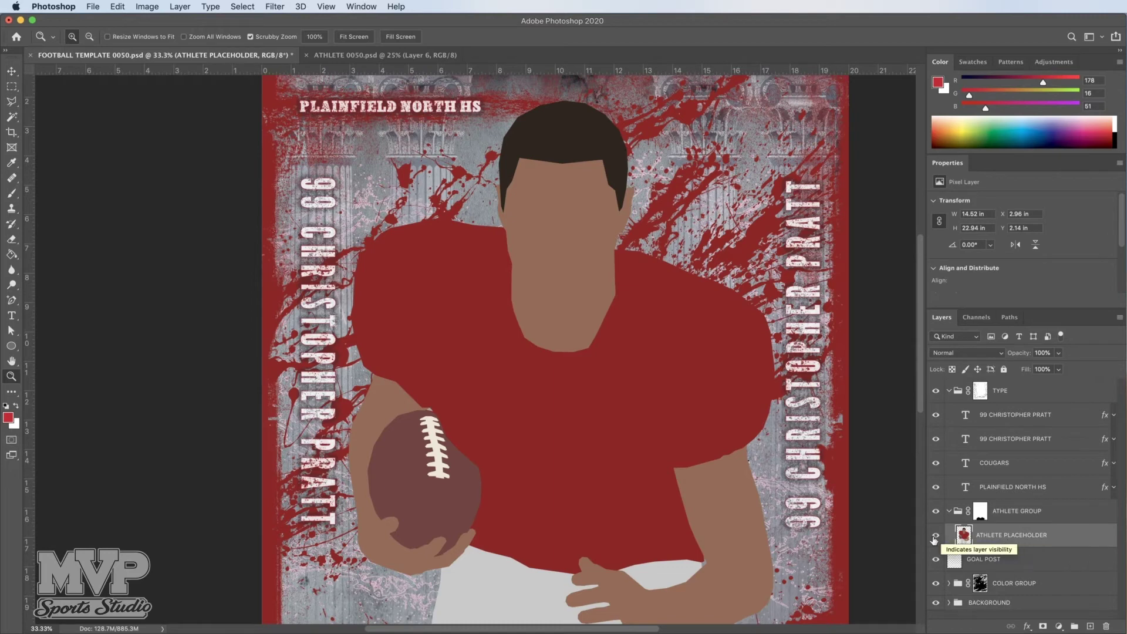
{"action": "left_click", "coordinate": [936, 536]}
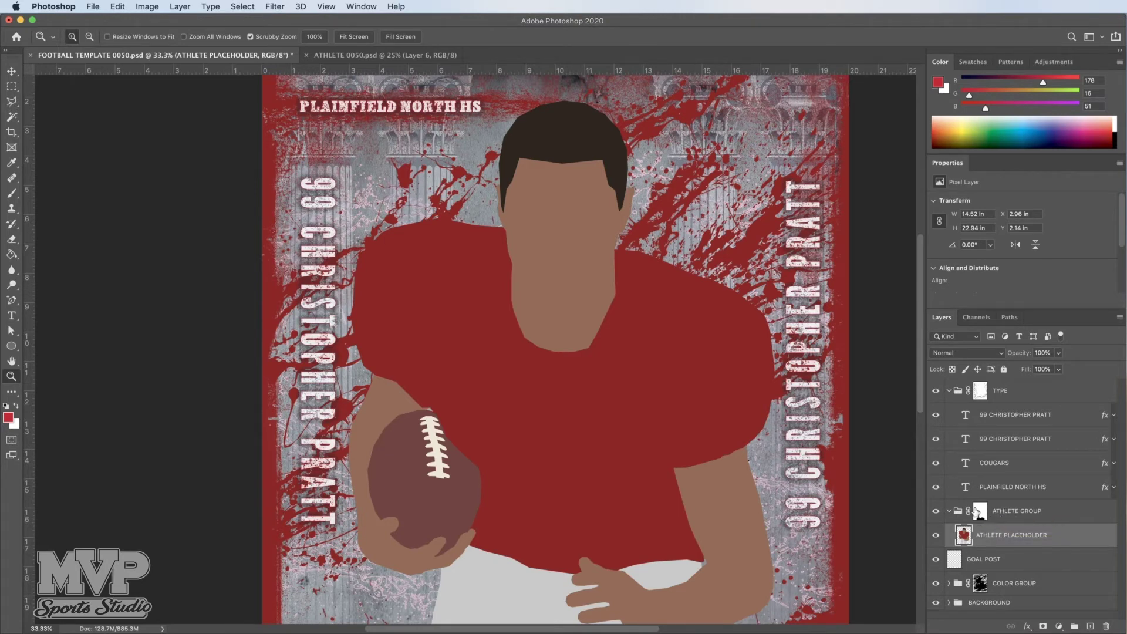
{"action": "scroll", "coordinate": [526, 480], "scroll_direction": "down", "scroll_amount": 2}
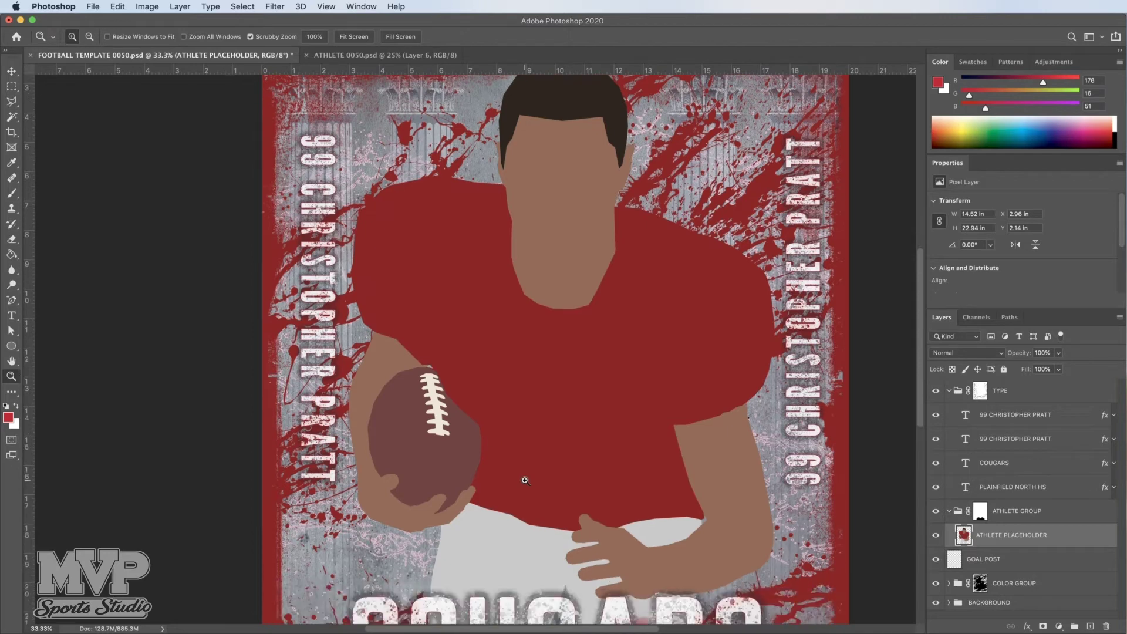
{"action": "scroll", "coordinate": [525, 480], "scroll_direction": "down", "scroll_amount": 5}
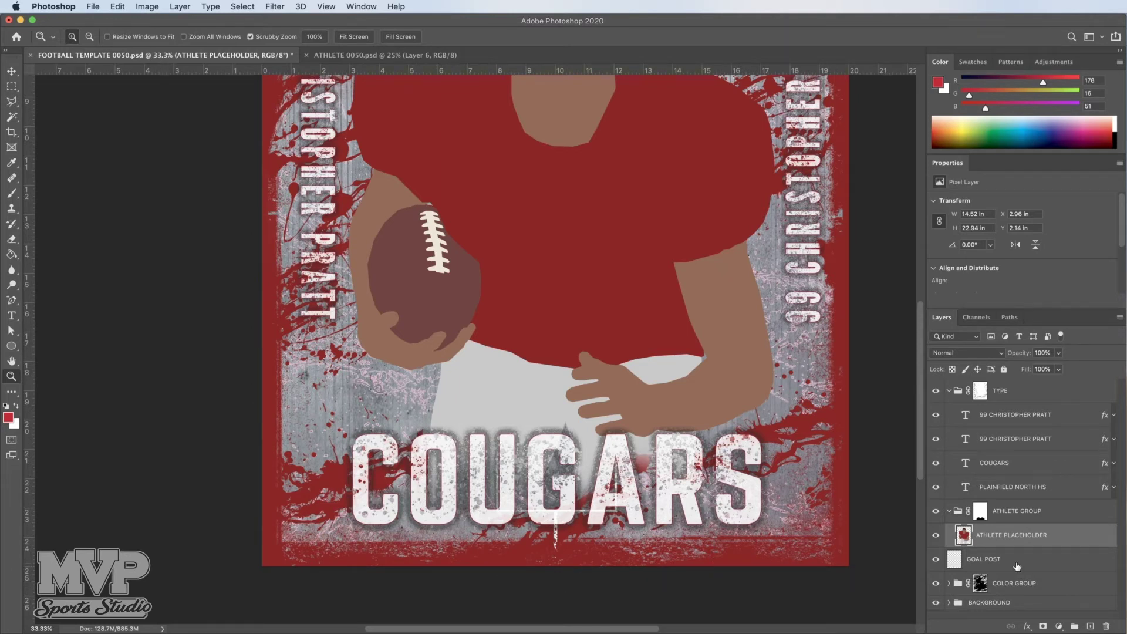
{"action": "left_click", "coordinate": [1011, 514]}
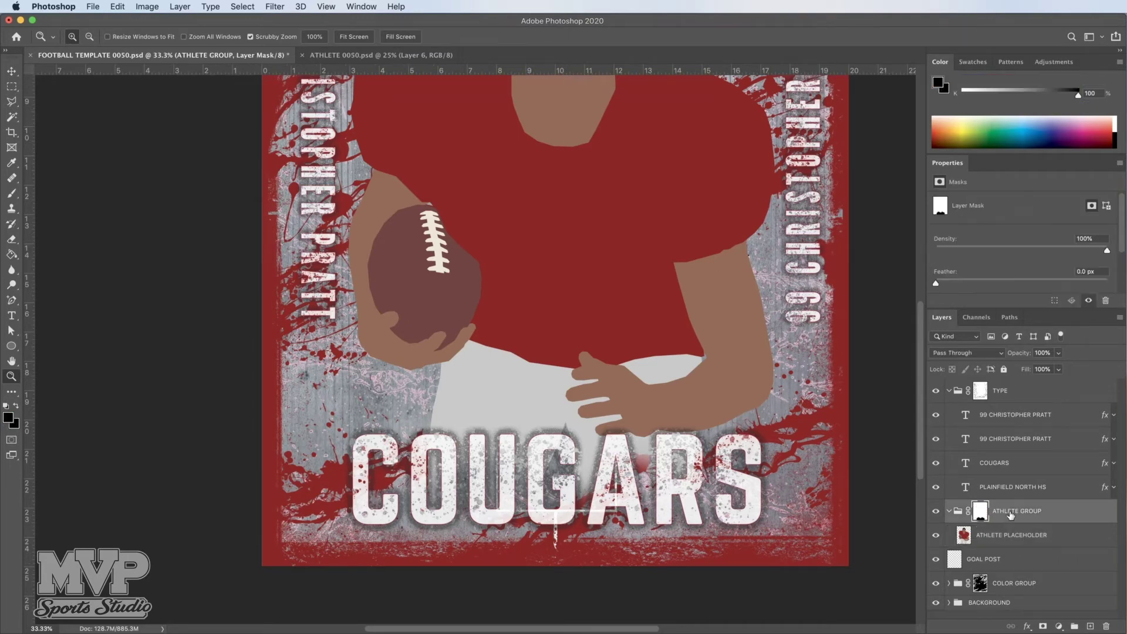
{"action": "scroll", "coordinate": [679, 409], "scroll_direction": "up", "scroll_amount": 5}
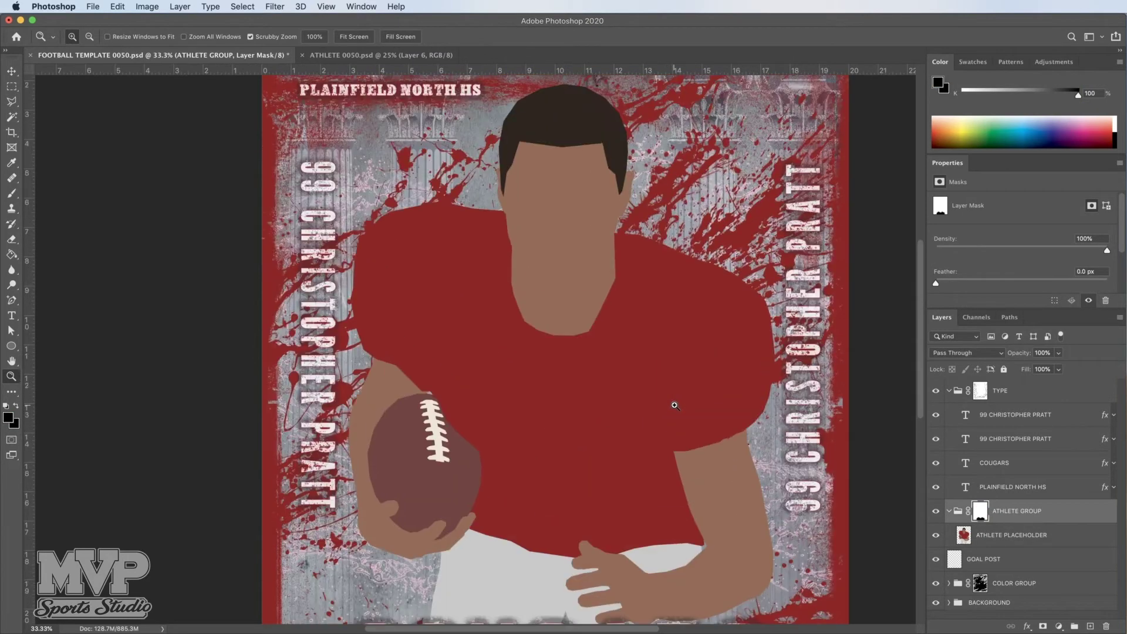
Step: Drag the athlete photo from ATHLETE 0050.psd into the poster, accepting the profile conversion
{"action": "left_click", "coordinate": [341, 57]}
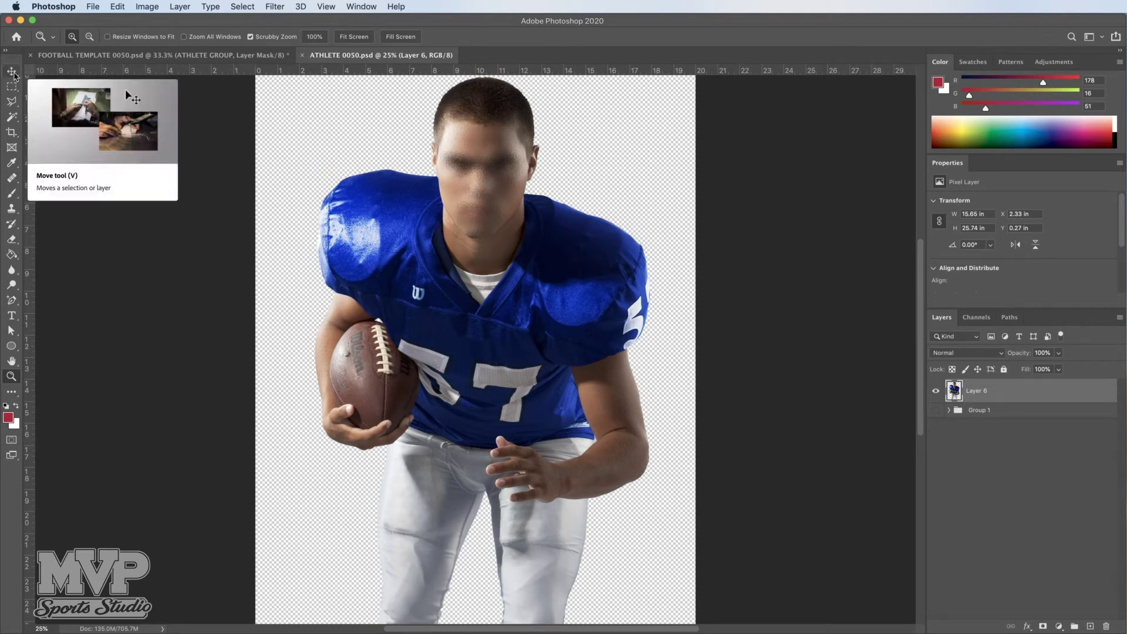
{"action": "left_click", "coordinate": [13, 73]}
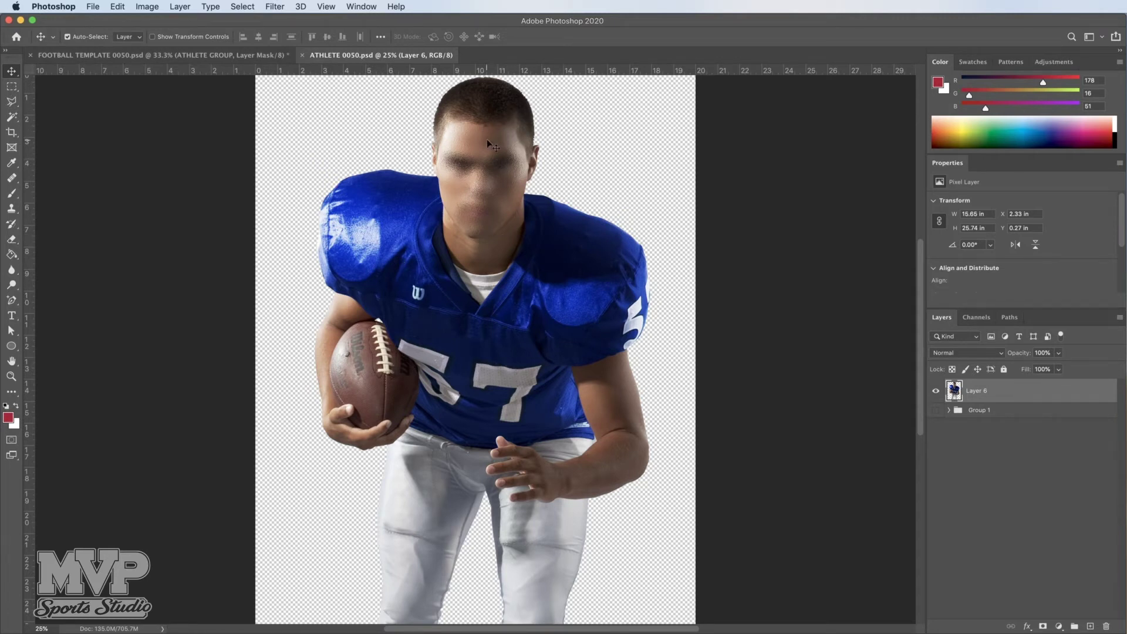
{"action": "left_click_drag", "start_coordinate": [487, 141], "coordinate": [215, 54]}
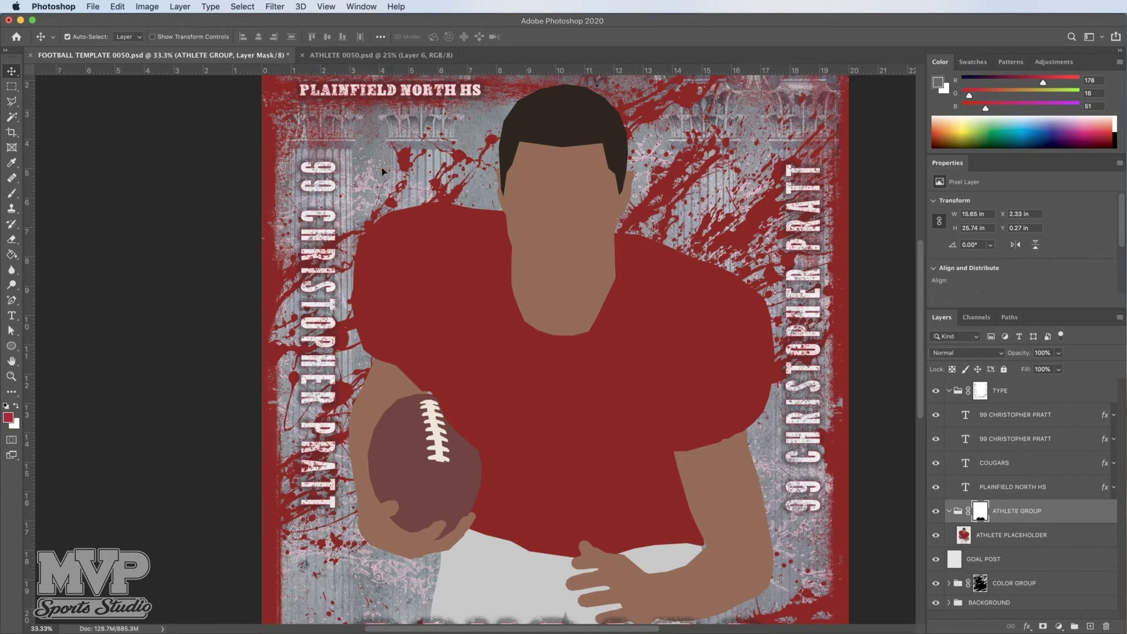
{"action": "left_click_drag", "start_coordinate": [589, 326], "coordinate": [589, 327]}
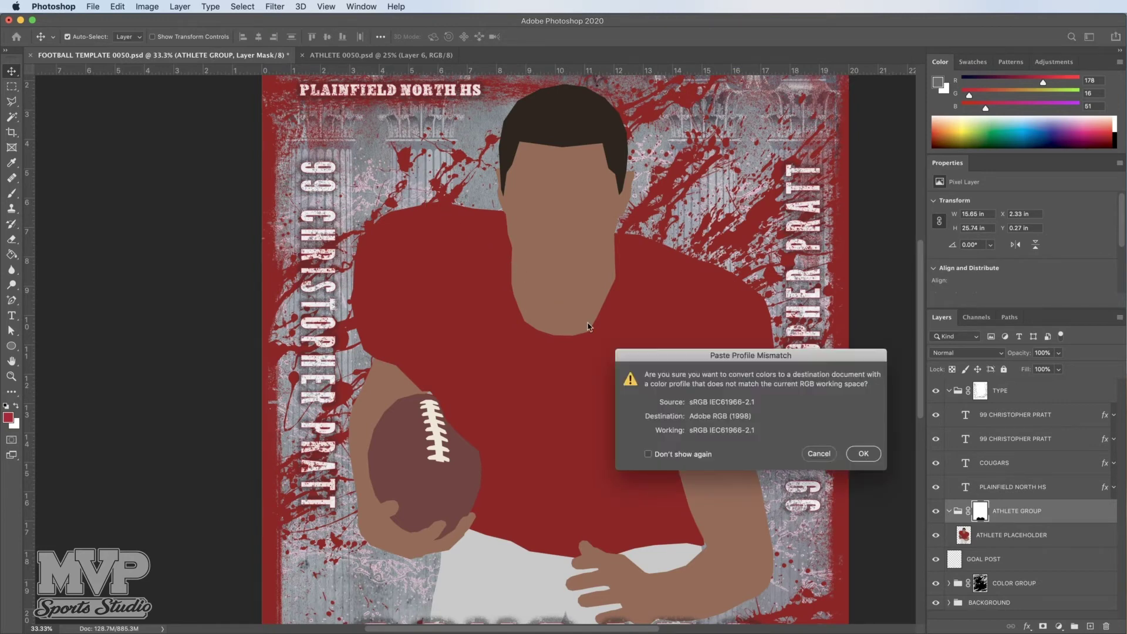
{"action": "left_click", "coordinate": [868, 455]}
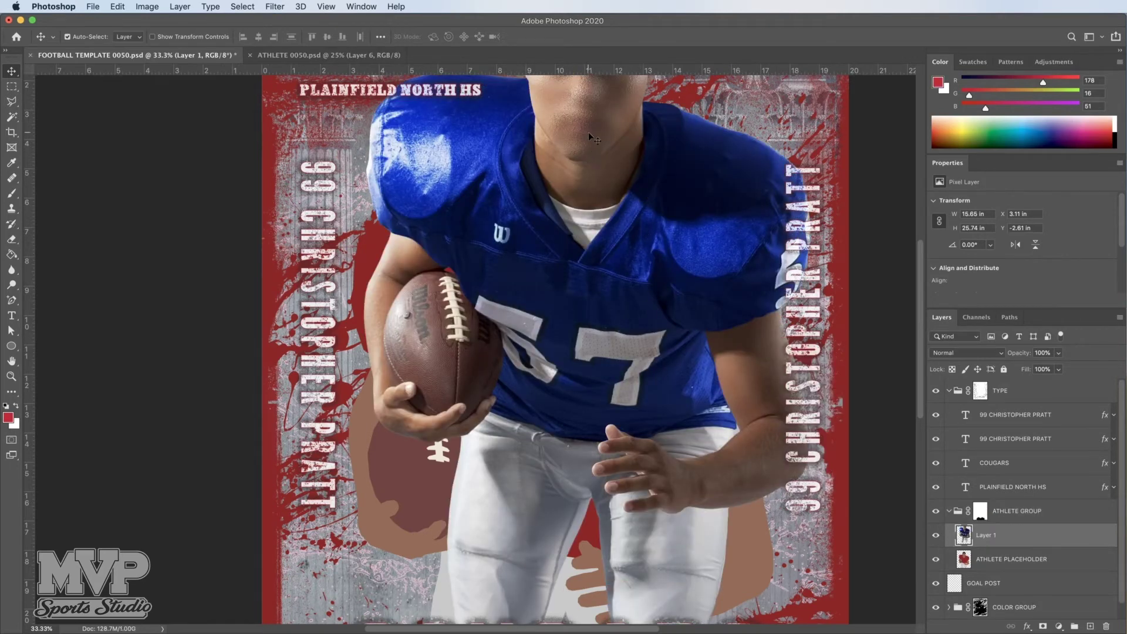
Step: Move the athlete photo down and left to X 2.17 in, Y 1.77 in, then zoom out to 16.7%
{"action": "left_click_drag", "start_coordinate": [589, 150], "coordinate": [565, 265]}
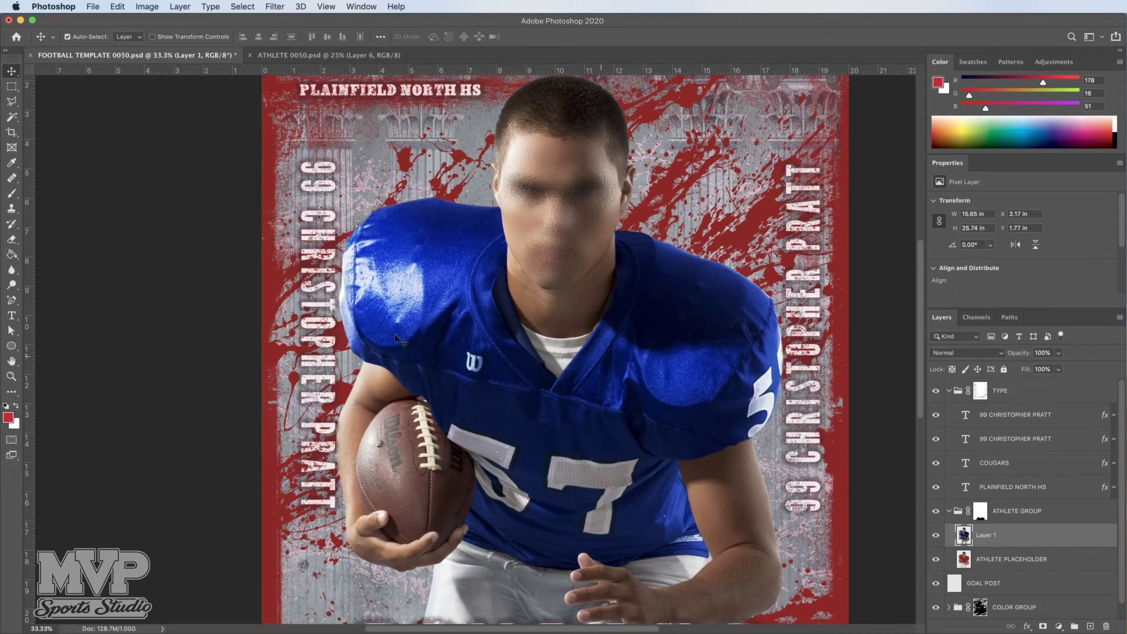
{"action": "left_click", "coordinate": [12, 376]}
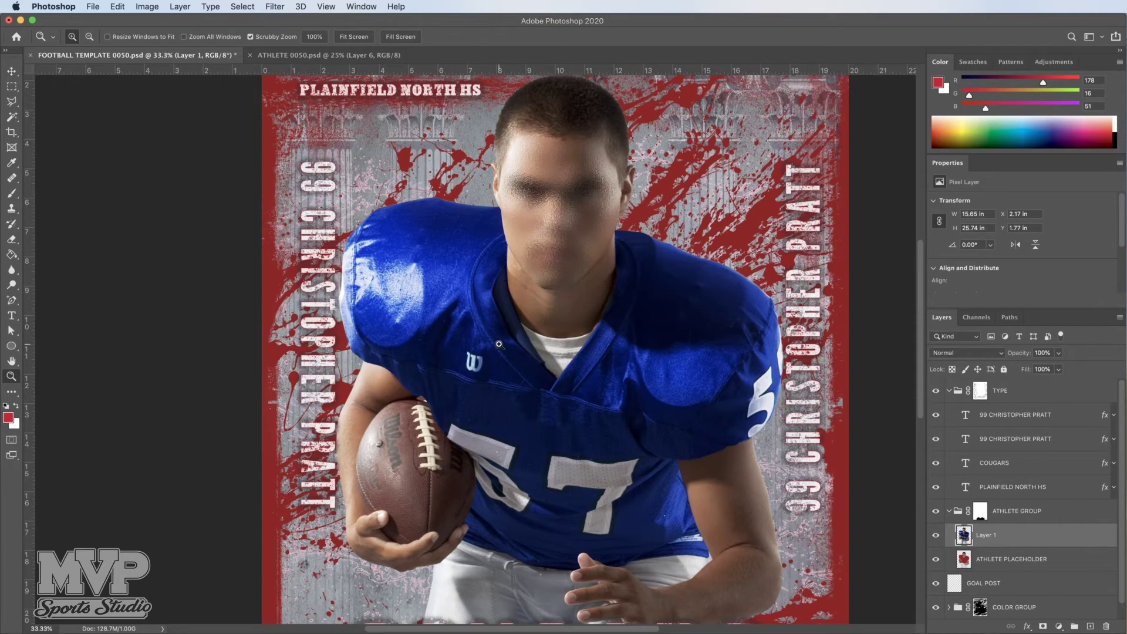
{"action": "left_click", "coordinate": [497, 343], "text": "alt"}
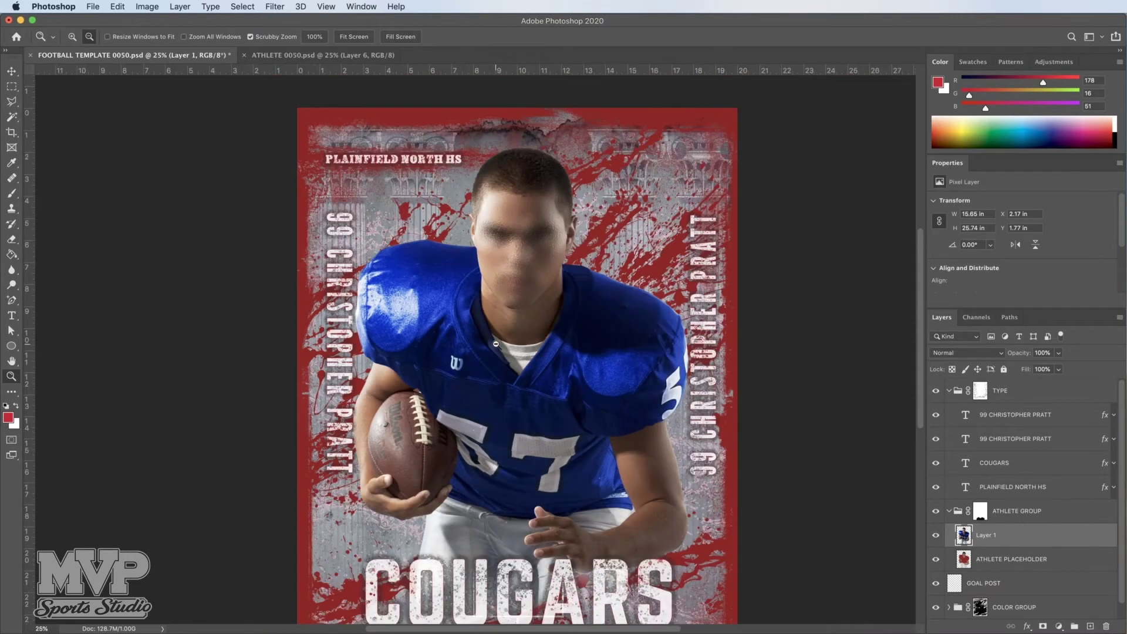
{"action": "scroll", "coordinate": [517, 334], "scroll_direction": "down", "scroll_amount": 3}
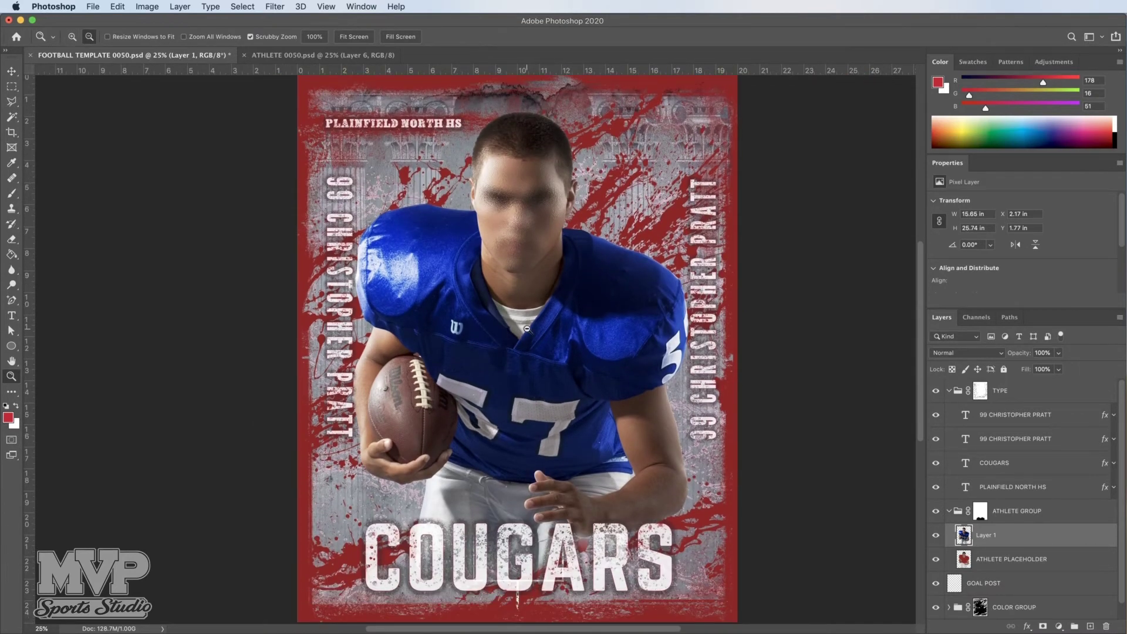
{"action": "left_click", "coordinate": [527, 329], "text": "alt"}
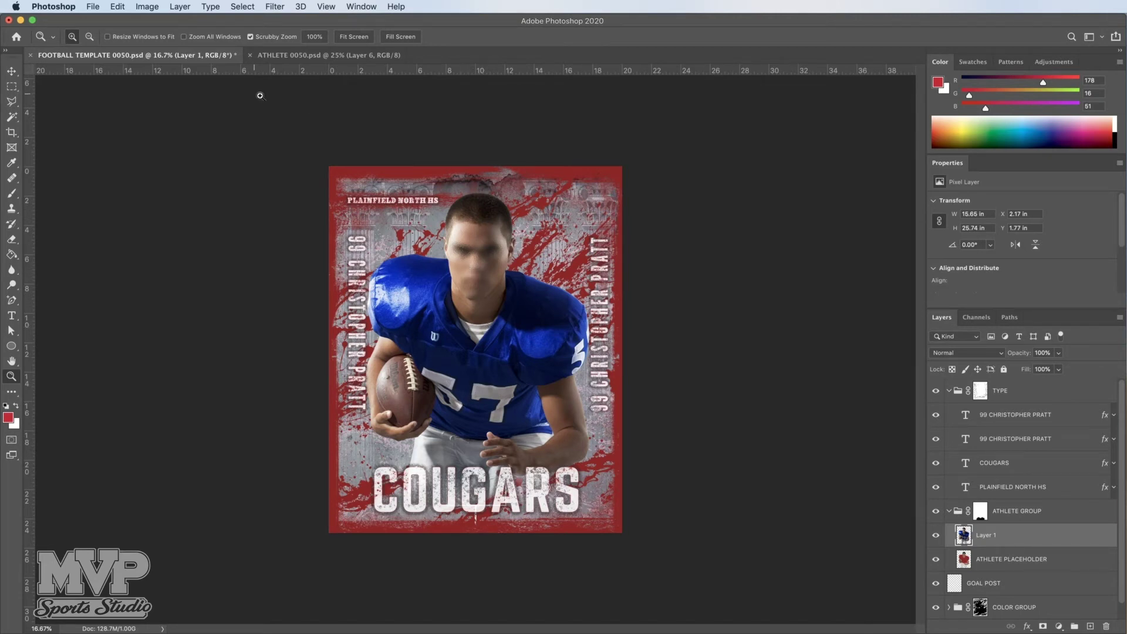
Step: Scale the athlete photo down to 95.68% with Free Transform and commit it
{"action": "left_click", "coordinate": [117, 7]}
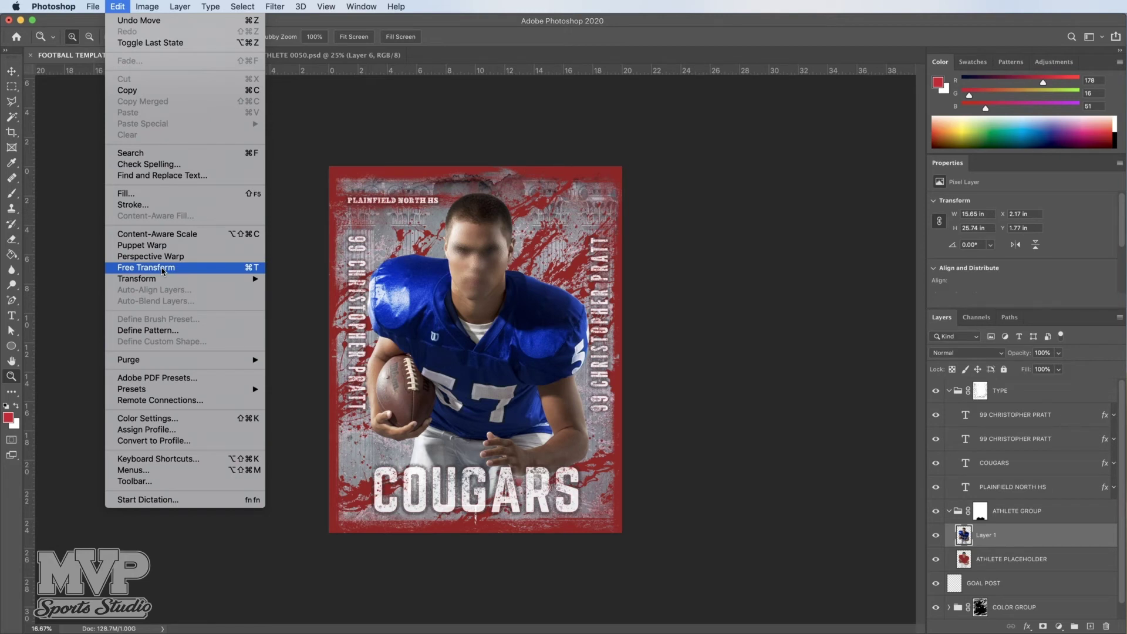
{"action": "left_click", "coordinate": [146, 268]}
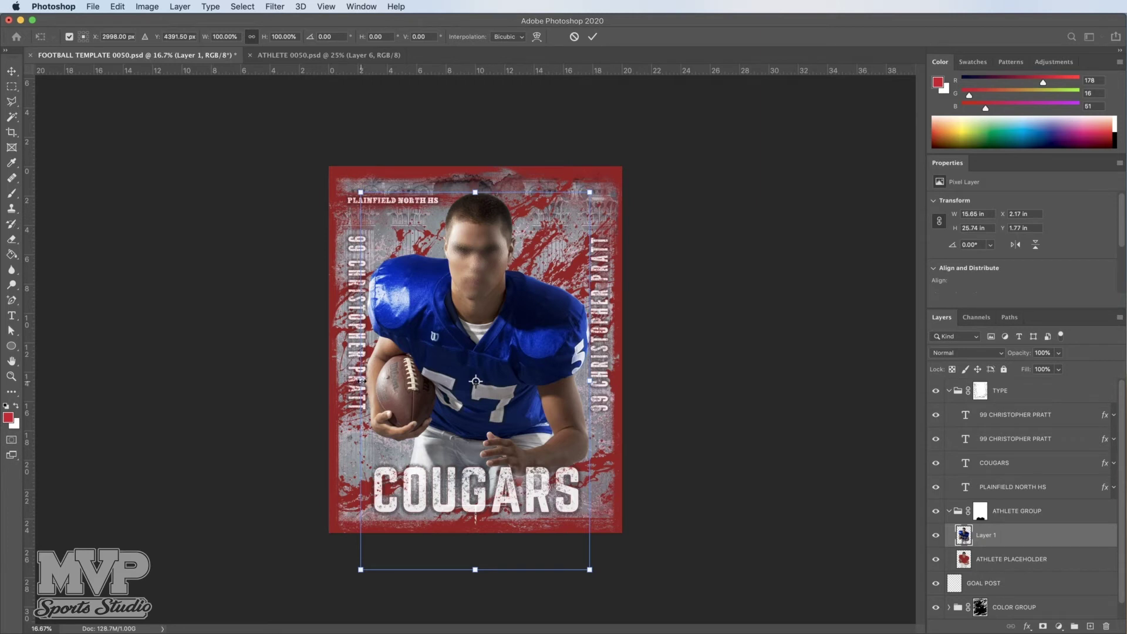
{"action": "left_click_drag", "start_coordinate": [362, 381], "coordinate": [368, 382]}
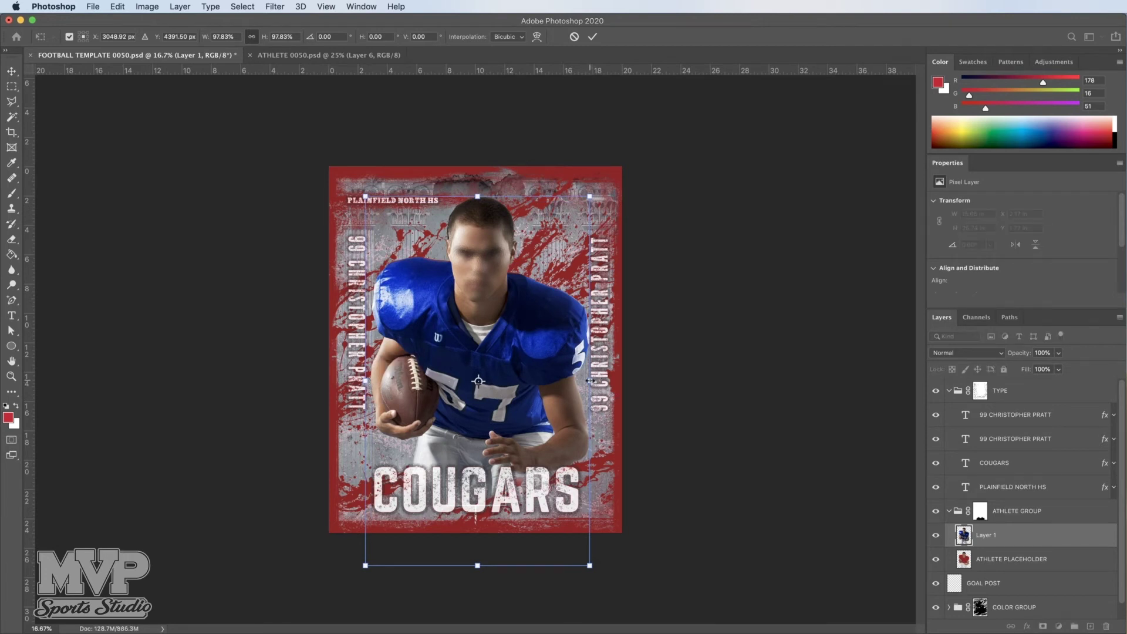
{"action": "left_click_drag", "start_coordinate": [589, 381], "coordinate": [586, 381]}
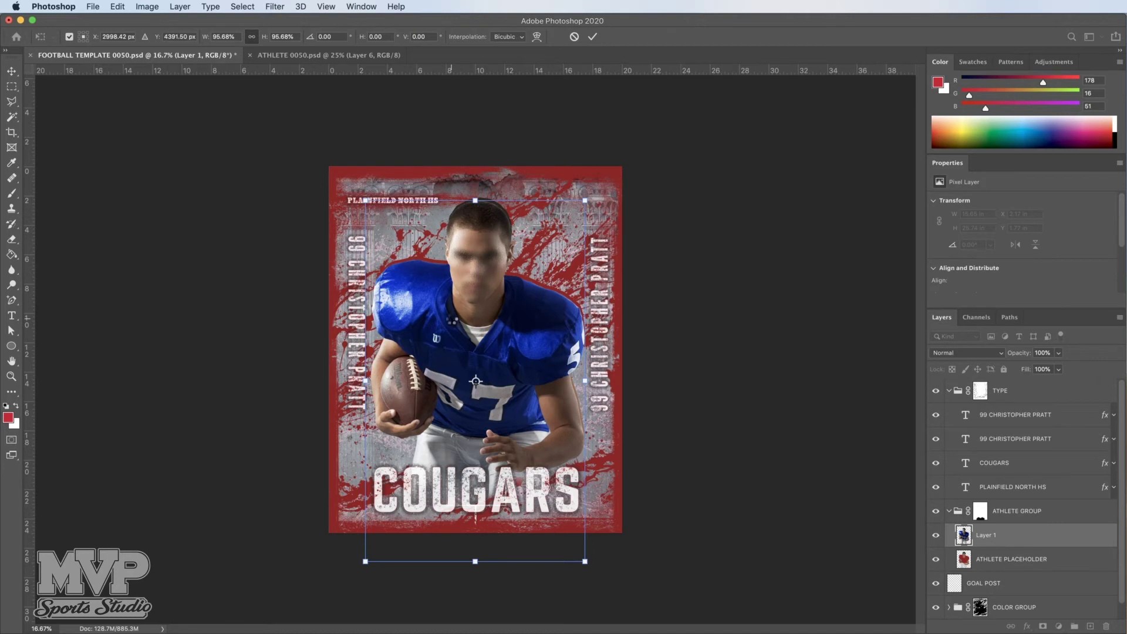
{"action": "key", "text": "Return"}
{"action": "key", "text": "z"}
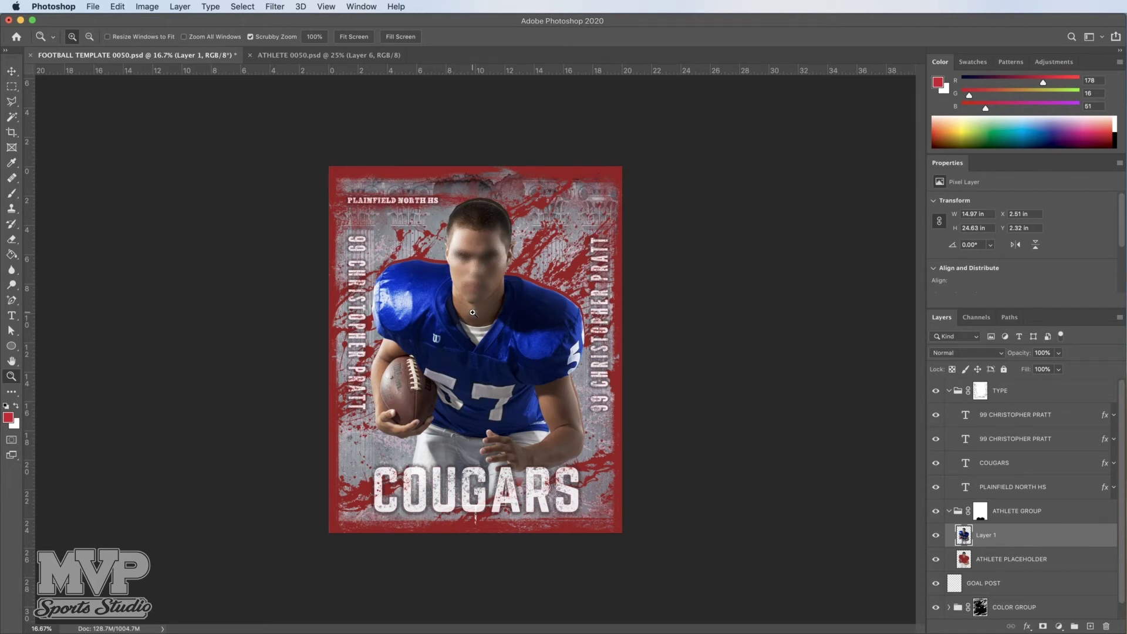
Step: Nudge the athlete photo with Shift+arrow keys to X 2.57 in, Y 2.08 in above COUGARS
{"action": "left_click", "coordinate": [12, 71]}
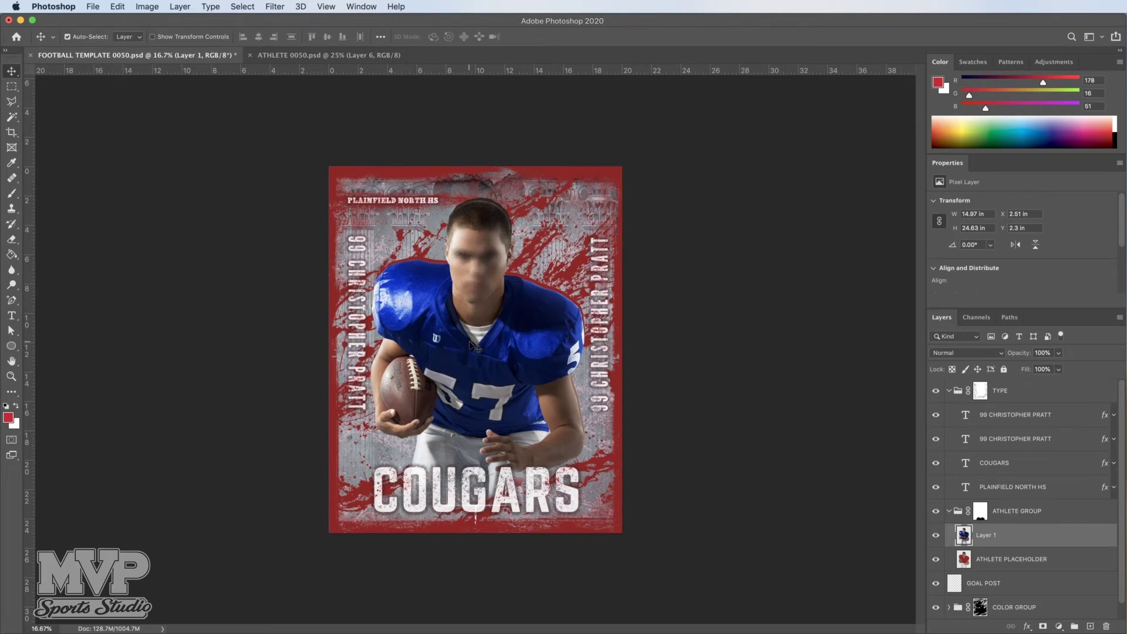
{"action": "key", "text": "shift+Up"}
{"action": "key", "text": "shift+Up"}
{"action": "key", "text": "shift+Up"}
{"action": "key", "text": "shift+Up"}
{"action": "key", "text": "shift+Up"}
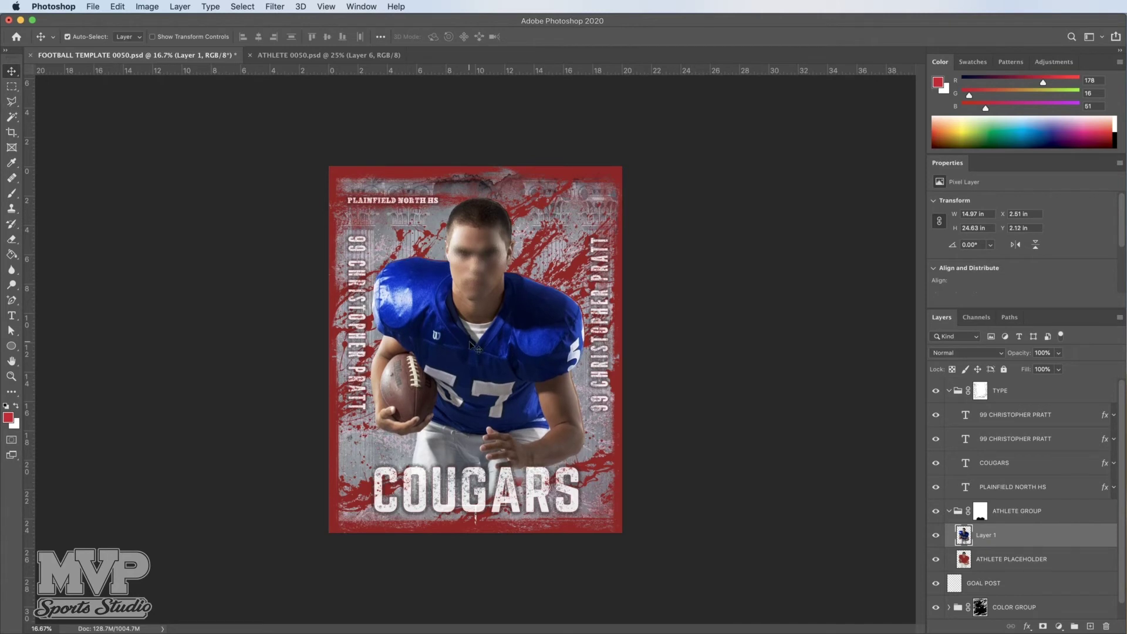
{"action": "key", "text": "shift+Right"}
{"action": "key", "text": "shift+Right"}
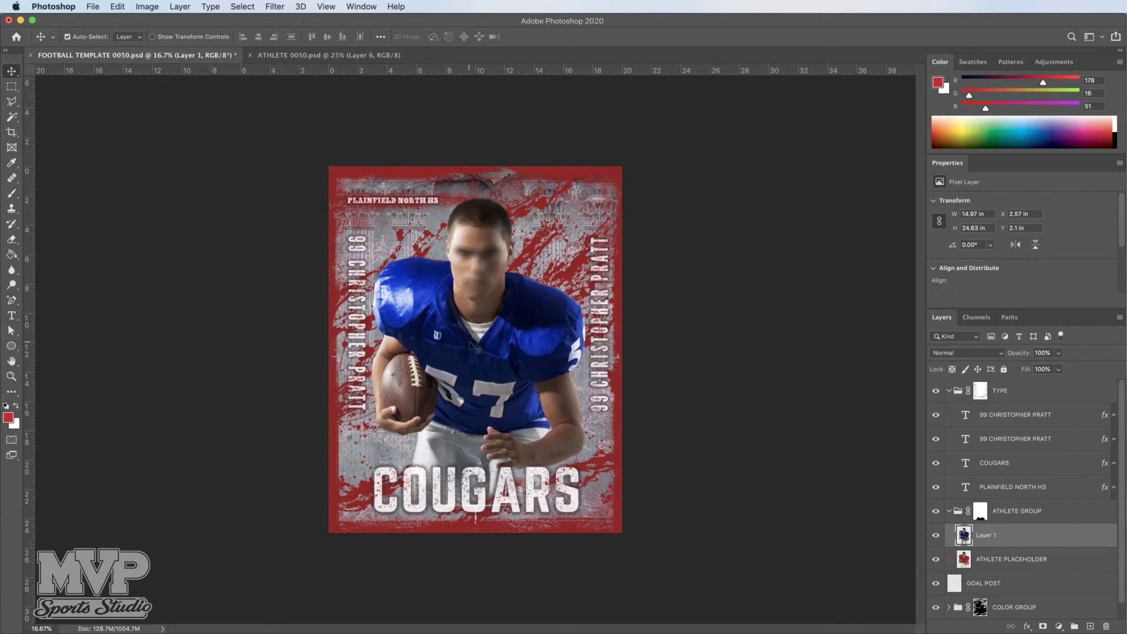
{"action": "key", "text": "shift+Up"}
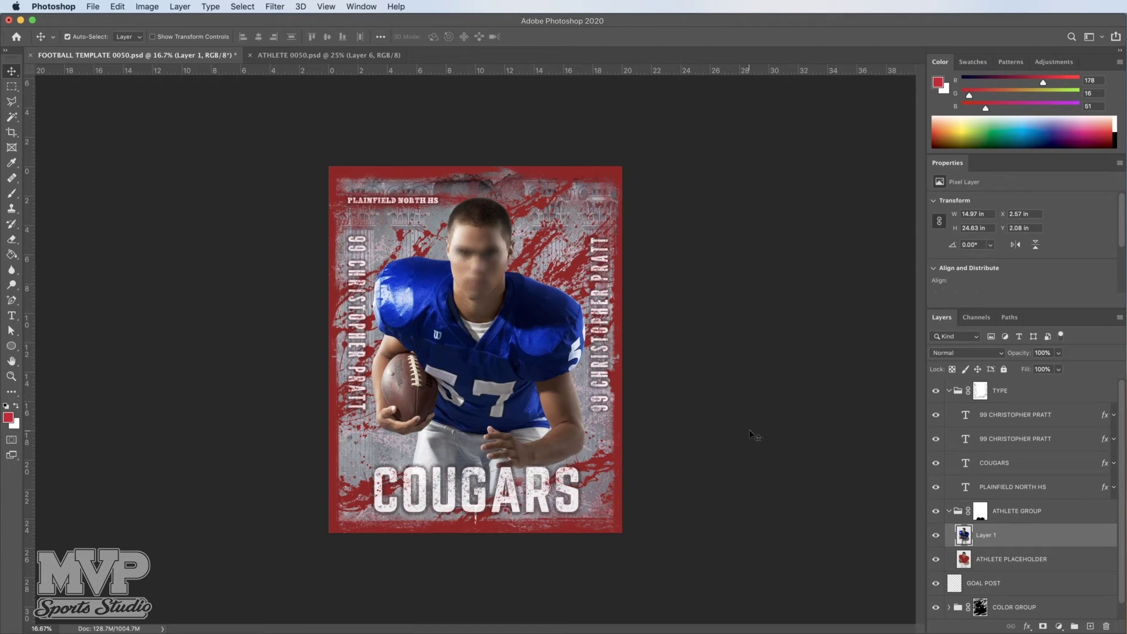
{"action": "scroll", "coordinate": [1033, 563], "scroll_direction": "down", "scroll_amount": 1}
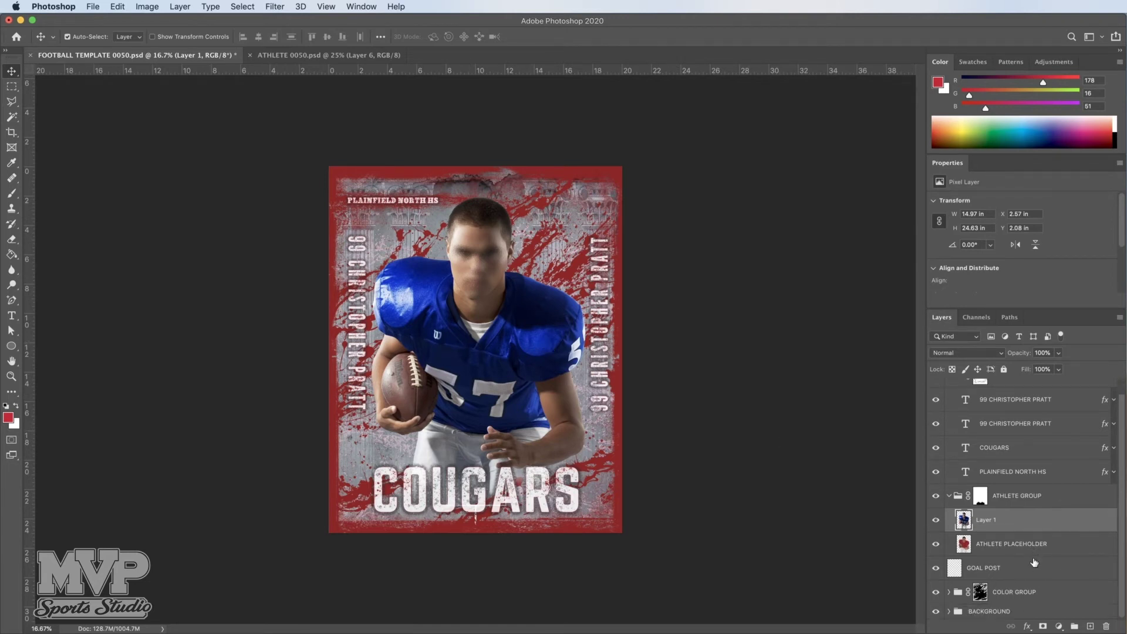
Step: Hide the ATHLETE PLACEHOLDER layer and select the COLOR GROUP folder
{"action": "left_click", "coordinate": [992, 545]}
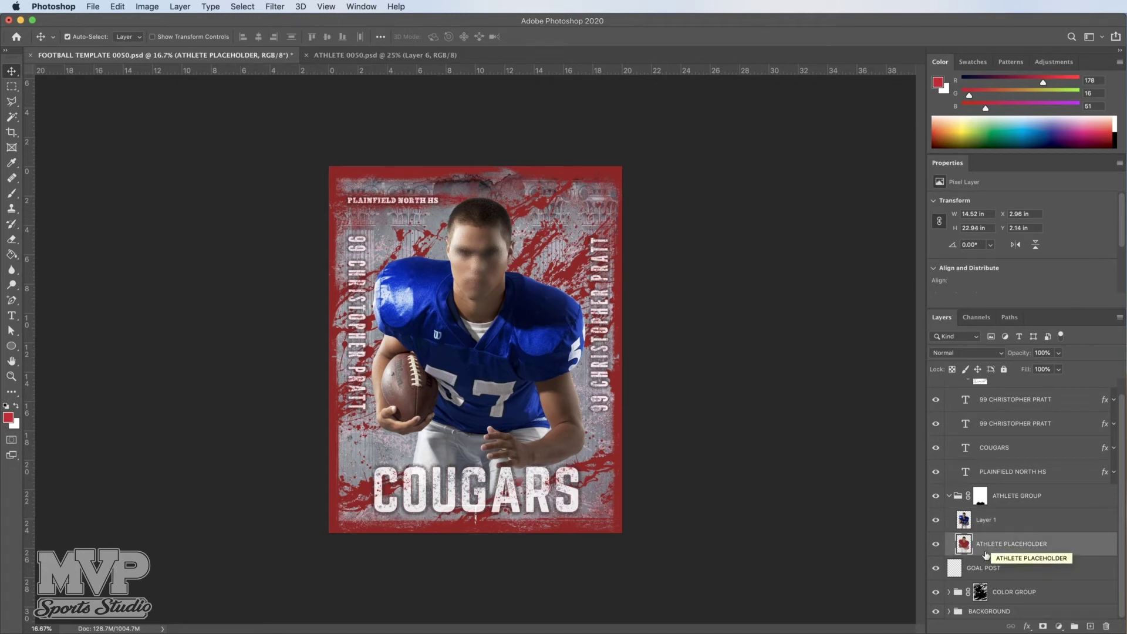
{"action": "left_click", "coordinate": [936, 545]}
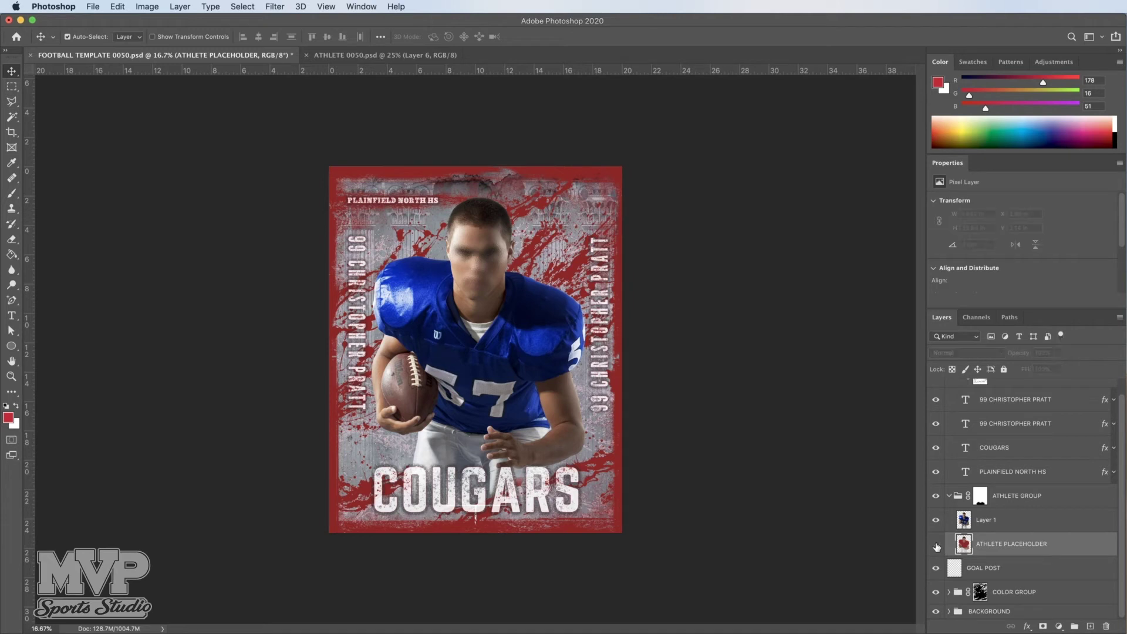
{"action": "left_click", "coordinate": [937, 546]}
{"action": "left_click", "coordinate": [1013, 594]}
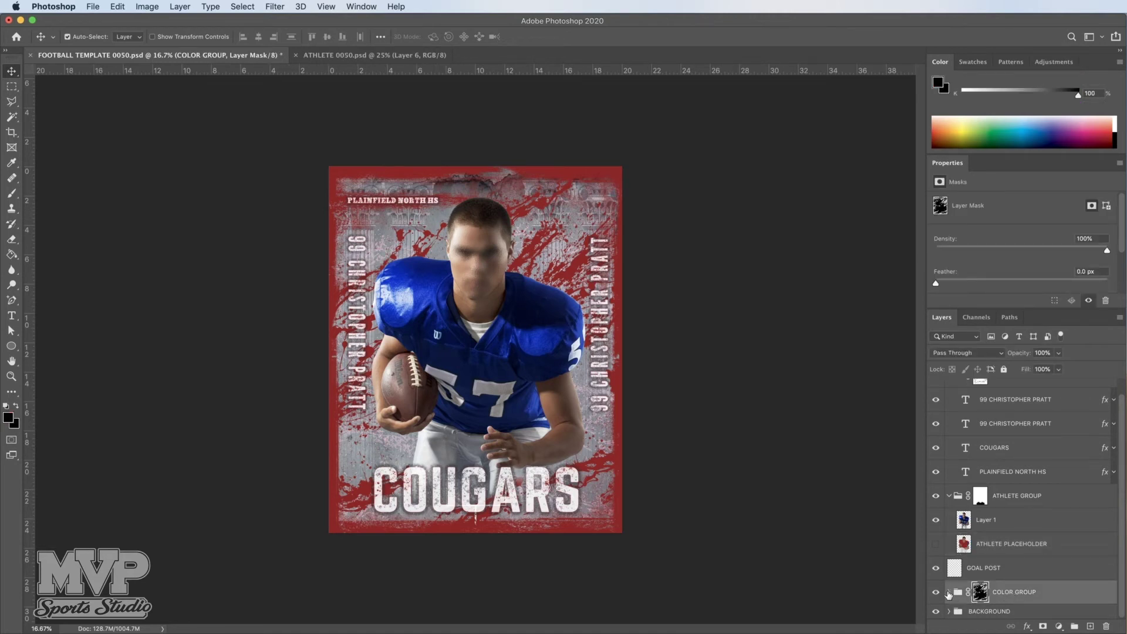
Step: Select the COLOR layer inside COLOR GROUP and set the foreground colour to R19, G36, B125
{"action": "left_click", "coordinate": [948, 592]}
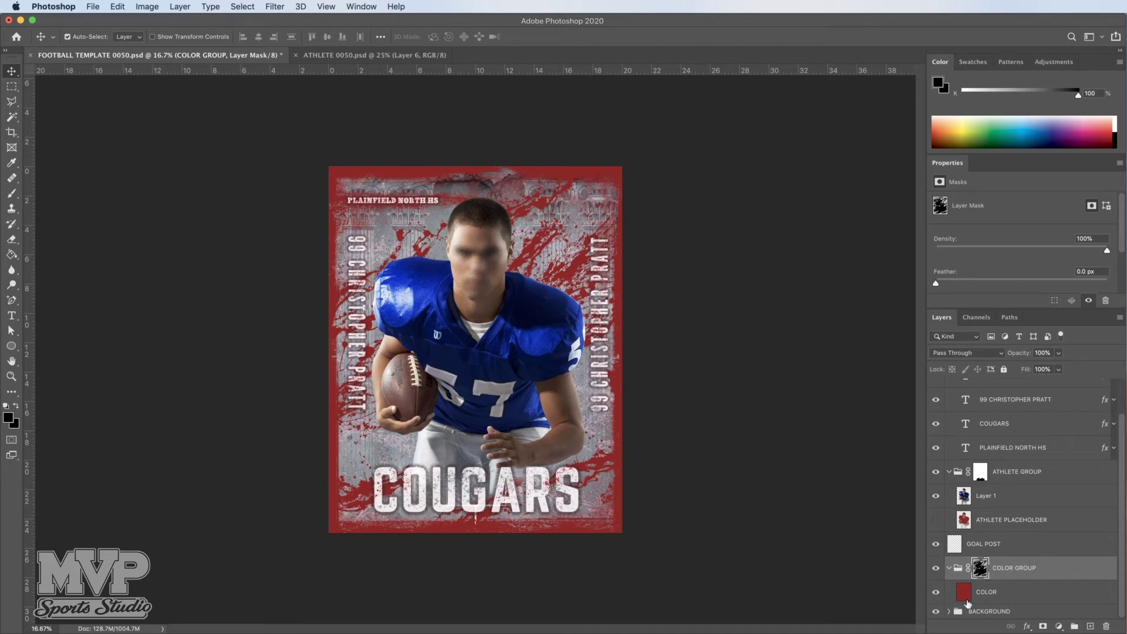
{"action": "left_click", "coordinate": [990, 596]}
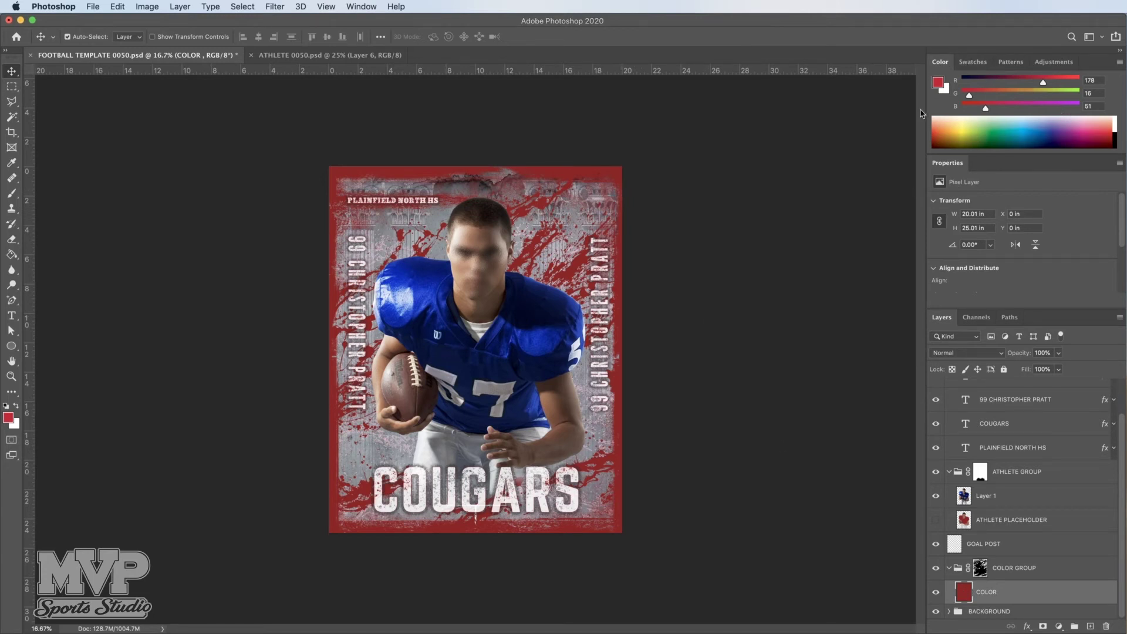
{"action": "left_click", "coordinate": [1019, 108]}
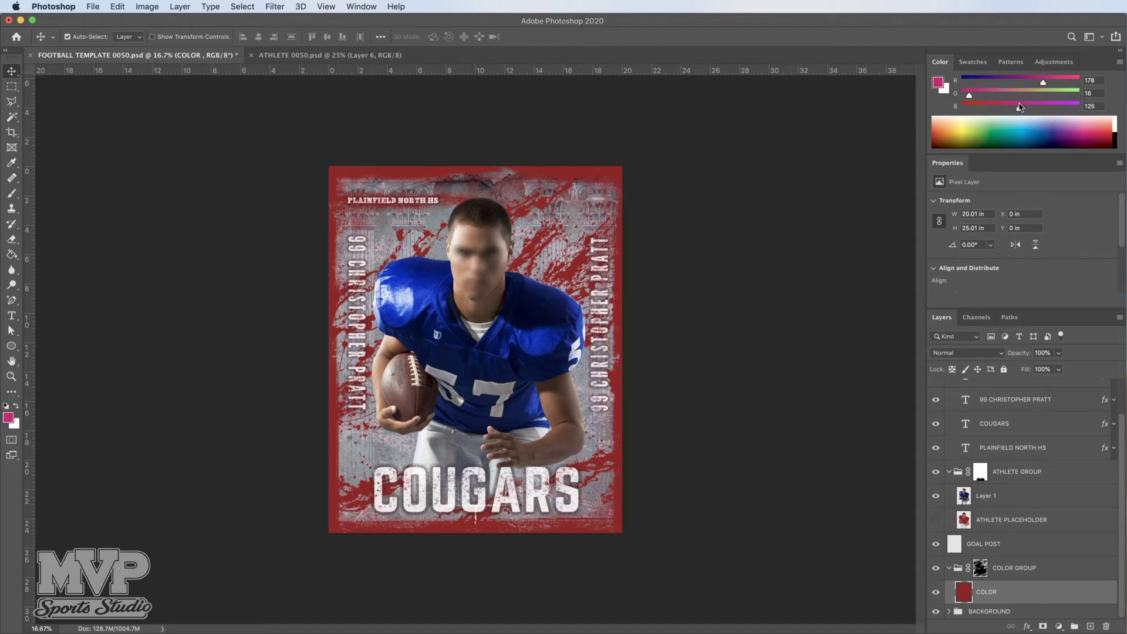
{"action": "left_click", "coordinate": [971, 82]}
{"action": "left_click", "coordinate": [979, 93]}
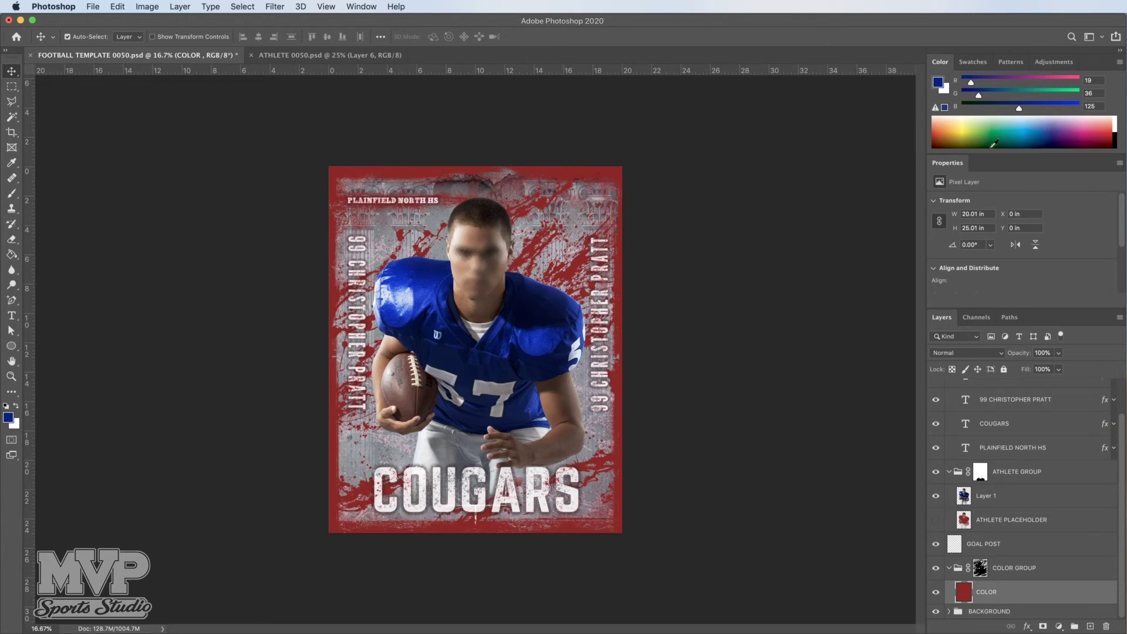
{"action": "left_click", "coordinate": [1120, 63]}
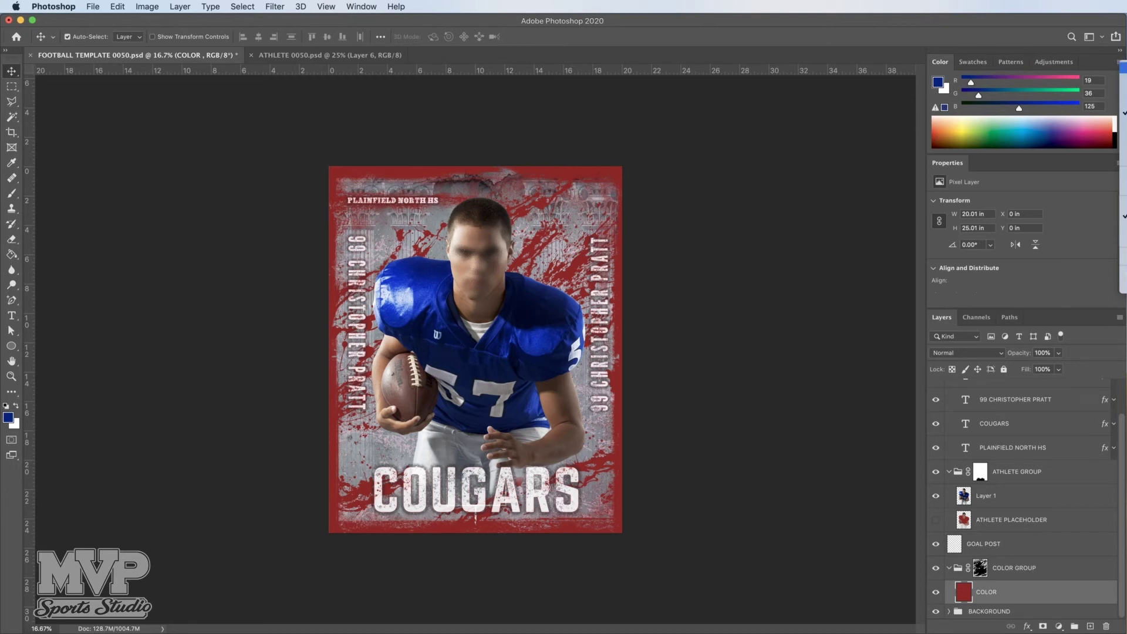
{"action": "left_click", "coordinate": [1119, 65]}
{"action": "left_click", "coordinate": [1119, 65]}
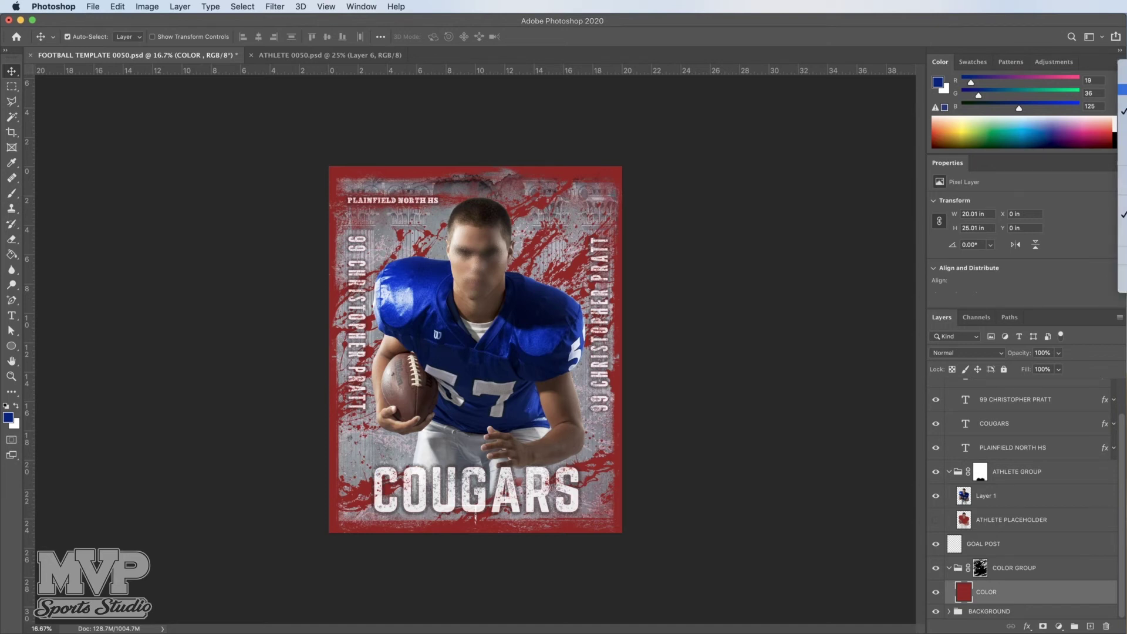
Step: Sample the jersey blue with the Eyedropper and fill the COLOR layer using the Paint Bucket
{"action": "left_click", "coordinate": [1096, 61]}
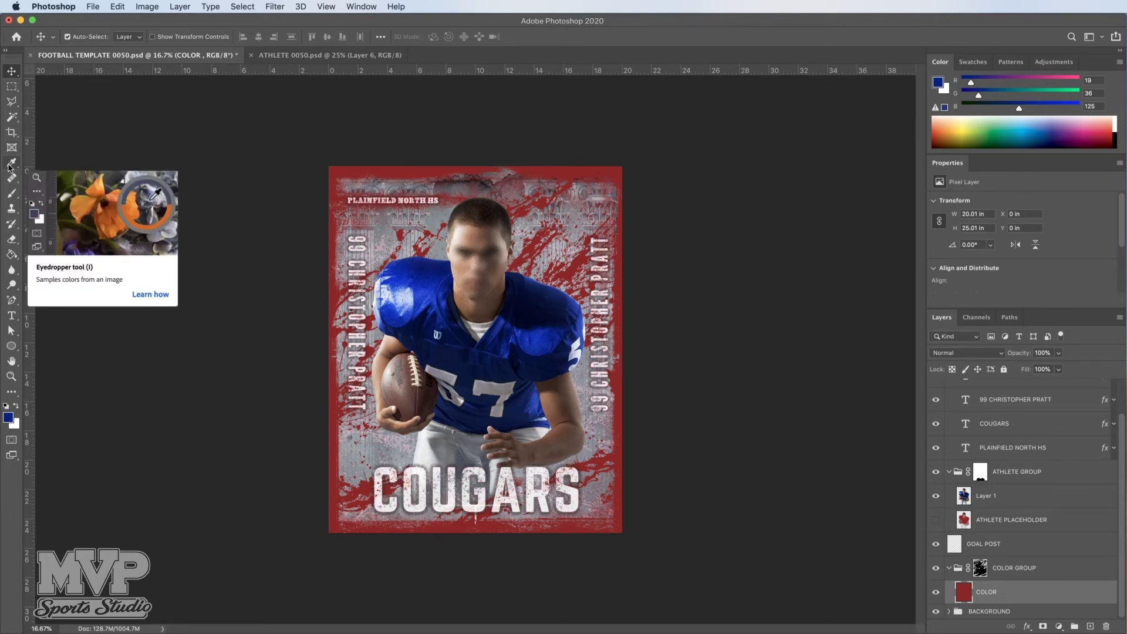
{"action": "left_click", "coordinate": [9, 166]}
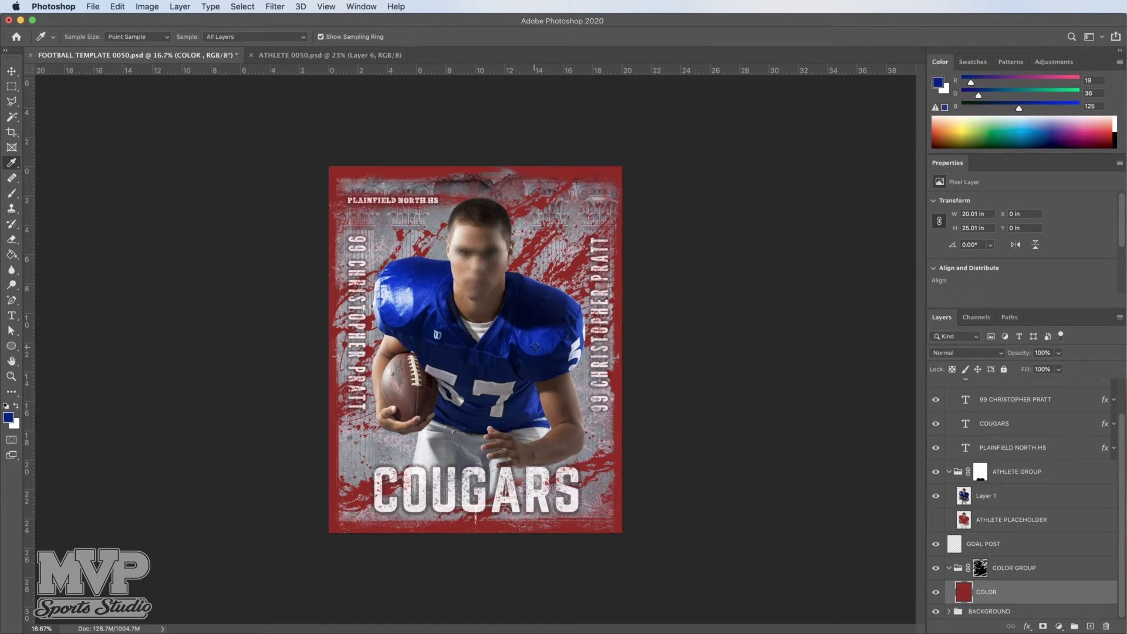
{"action": "left_click", "coordinate": [535, 347]}
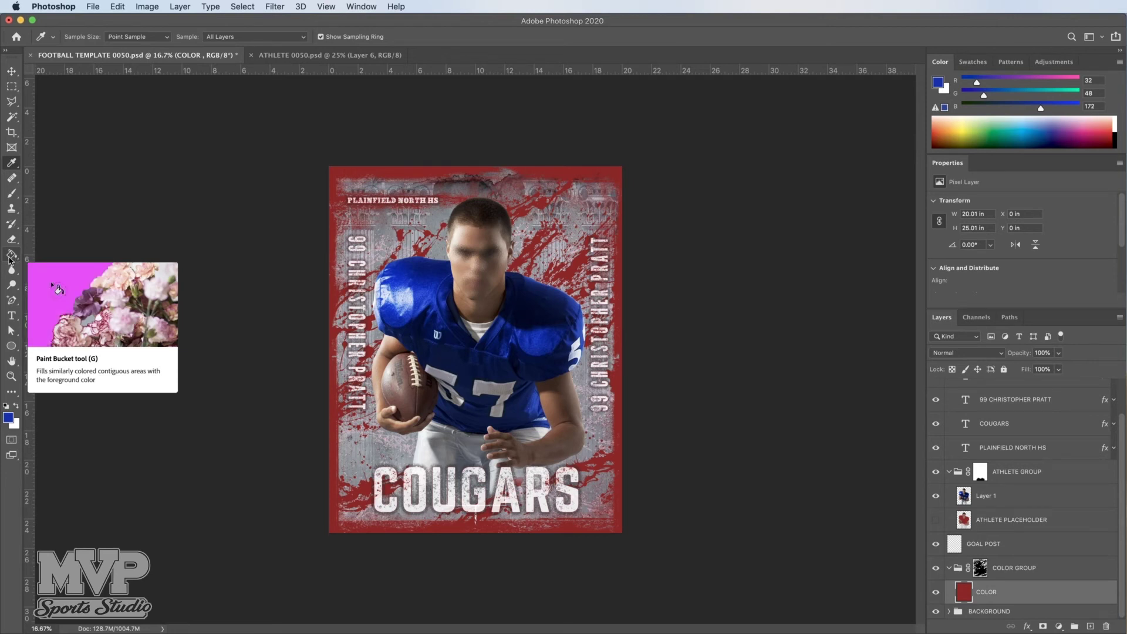
{"action": "left_click", "coordinate": [9, 260]}
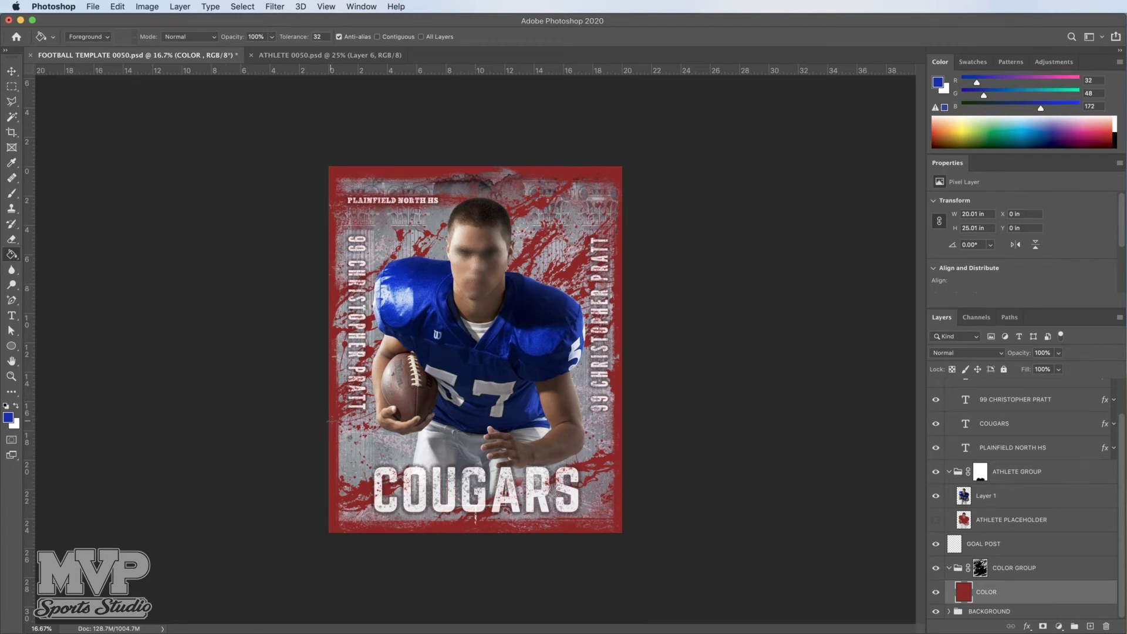
{"action": "left_click", "coordinate": [332, 421]}
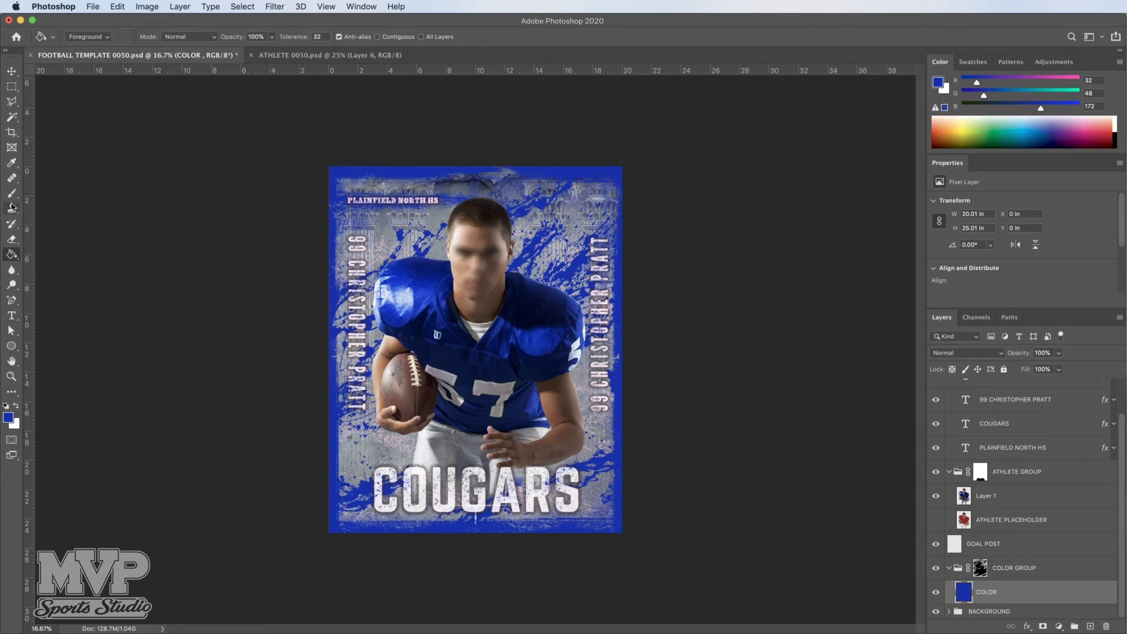
Step: Resample the jersey blue (R21, G37, B165) and refill the background layer with it
{"action": "left_click", "coordinate": [11, 162]}
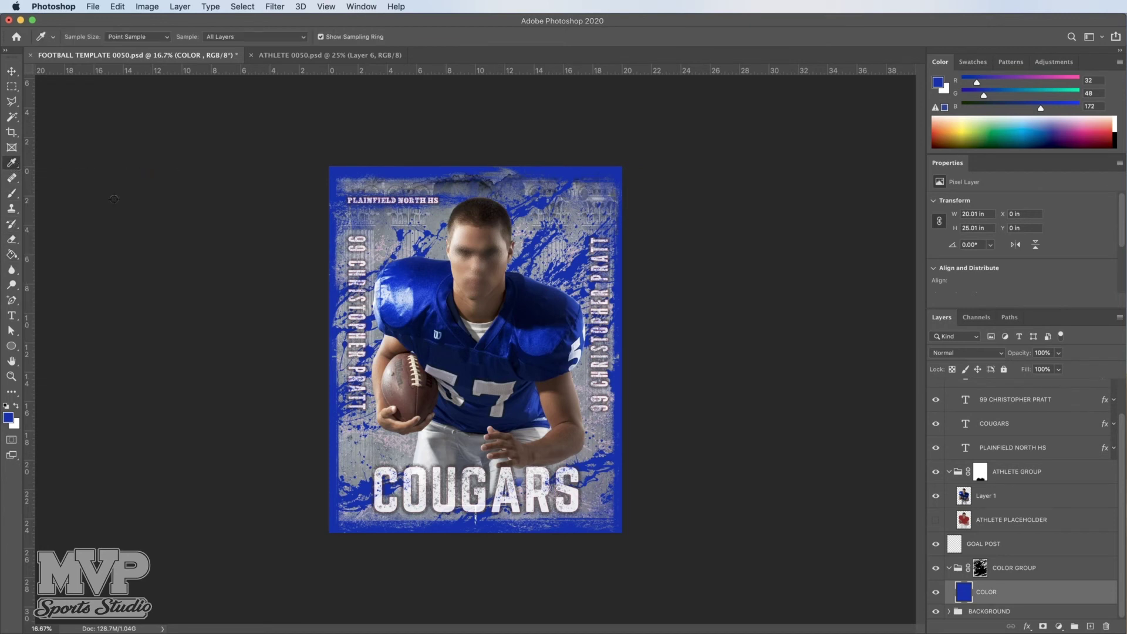
{"action": "left_click", "coordinate": [393, 316]}
{"action": "left_click", "coordinate": [11, 254]}
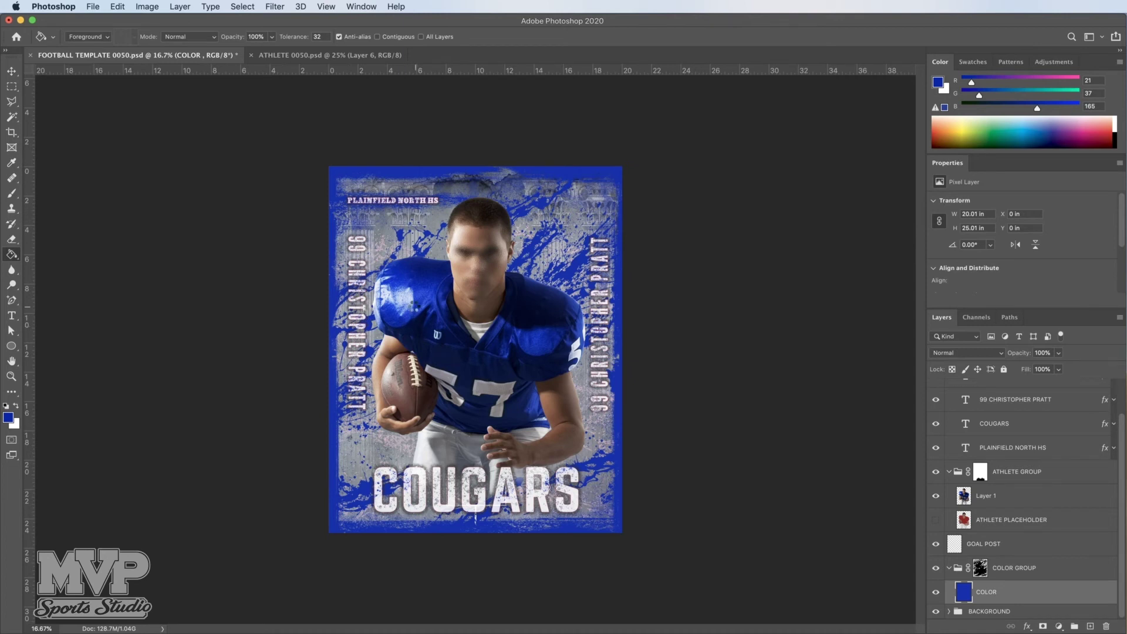
{"action": "left_click", "coordinate": [414, 306]}
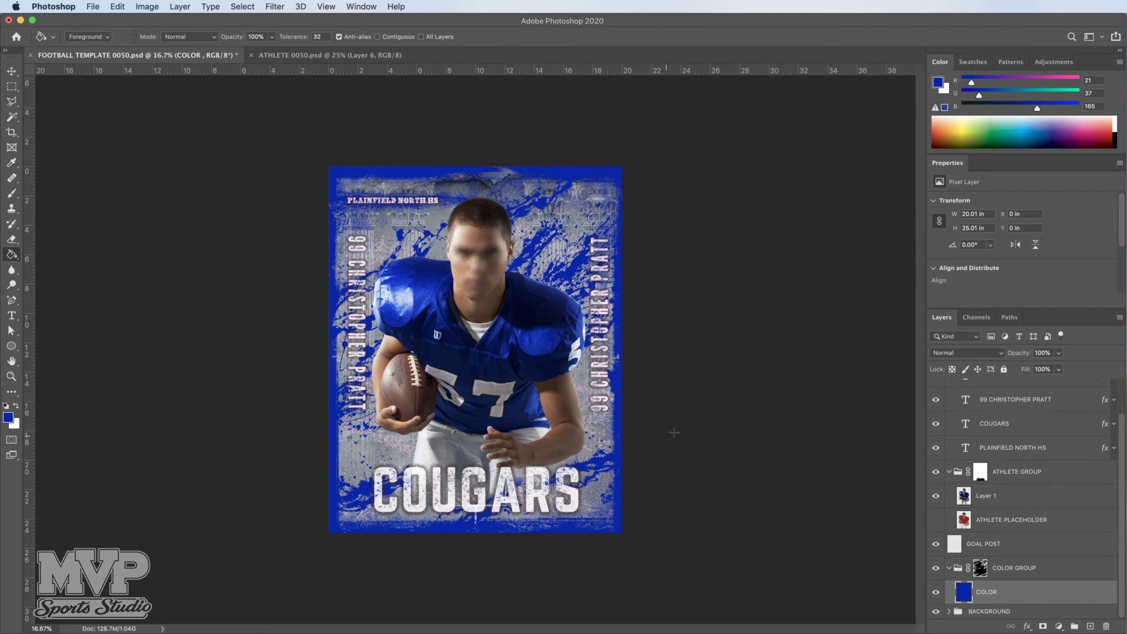
Step: Save the poster as FOOTBALL POSTER 99.psd, accepting maximum compatibility in Photoshop Format Options
{"action": "left_click", "coordinate": [94, 7]}
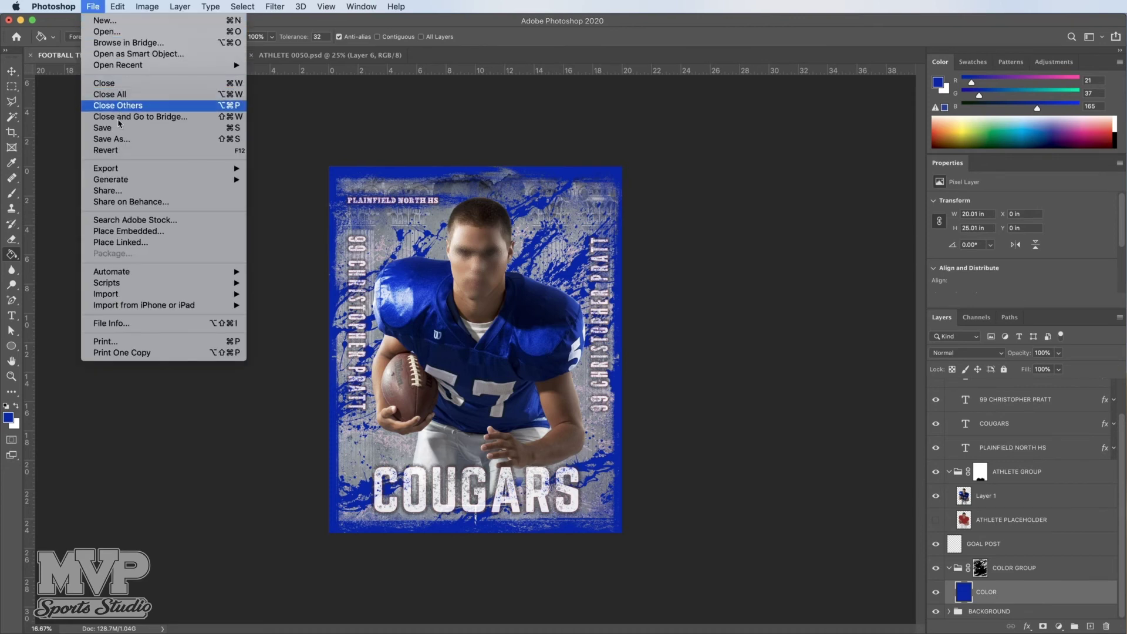
{"action": "left_click", "coordinate": [121, 139]}
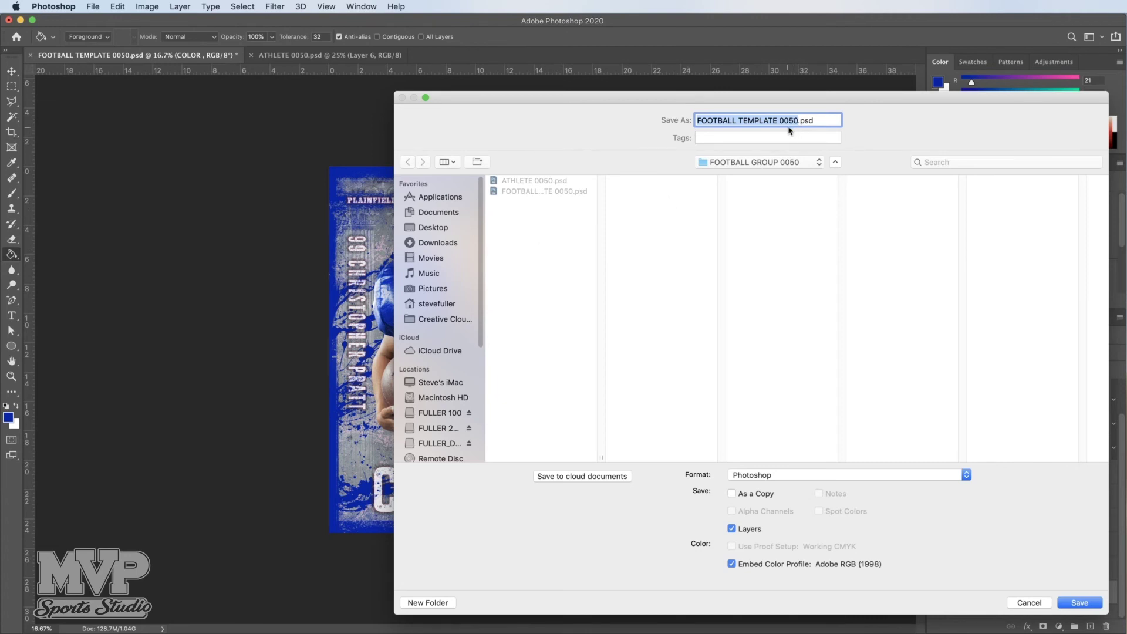
{"action": "type", "text": "PO"}
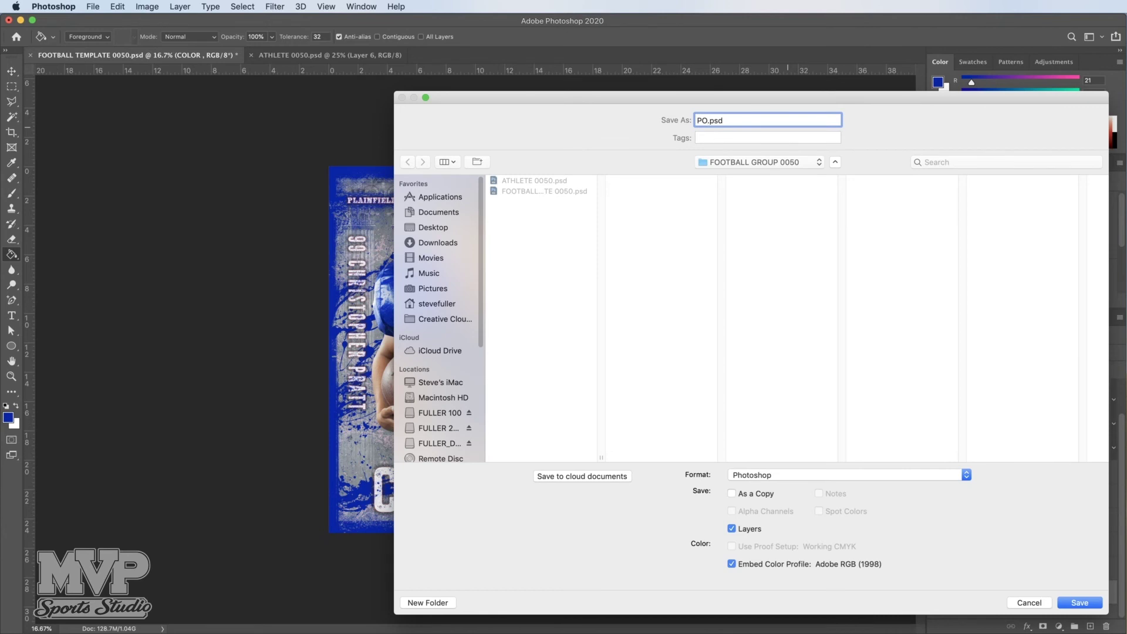
{"action": "key", "text": "BackSpace"}
{"action": "key", "text": "BackSpace"}
{"action": "type", "text": "FOOTBALL POSTER 99"}
{"action": "key", "text": "Return"}
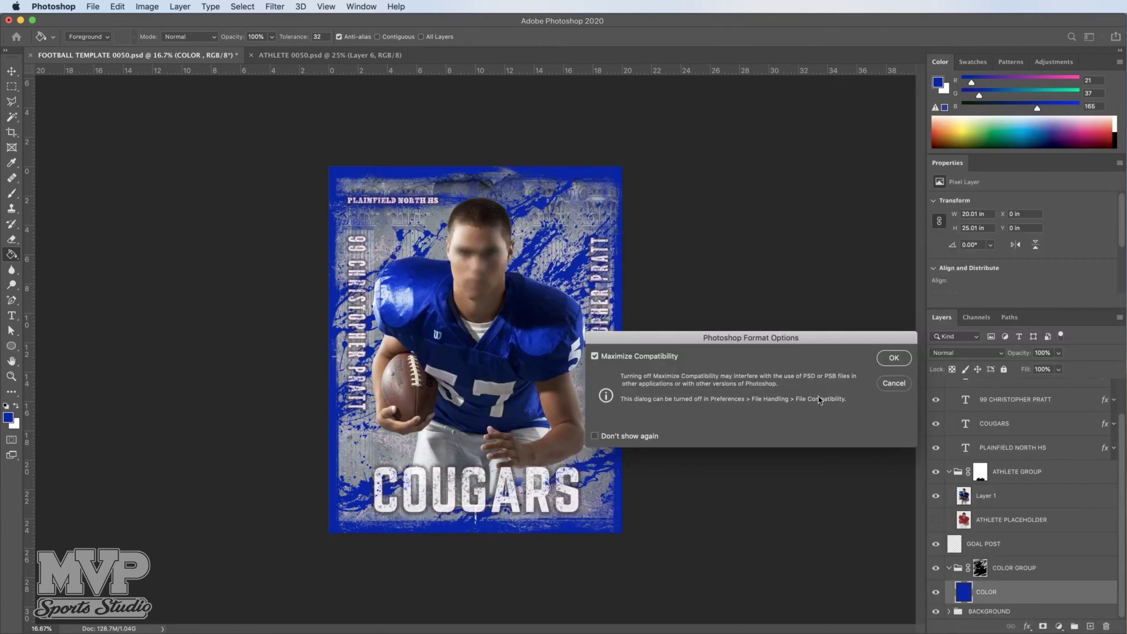
{"action": "left_click", "coordinate": [894, 358]}
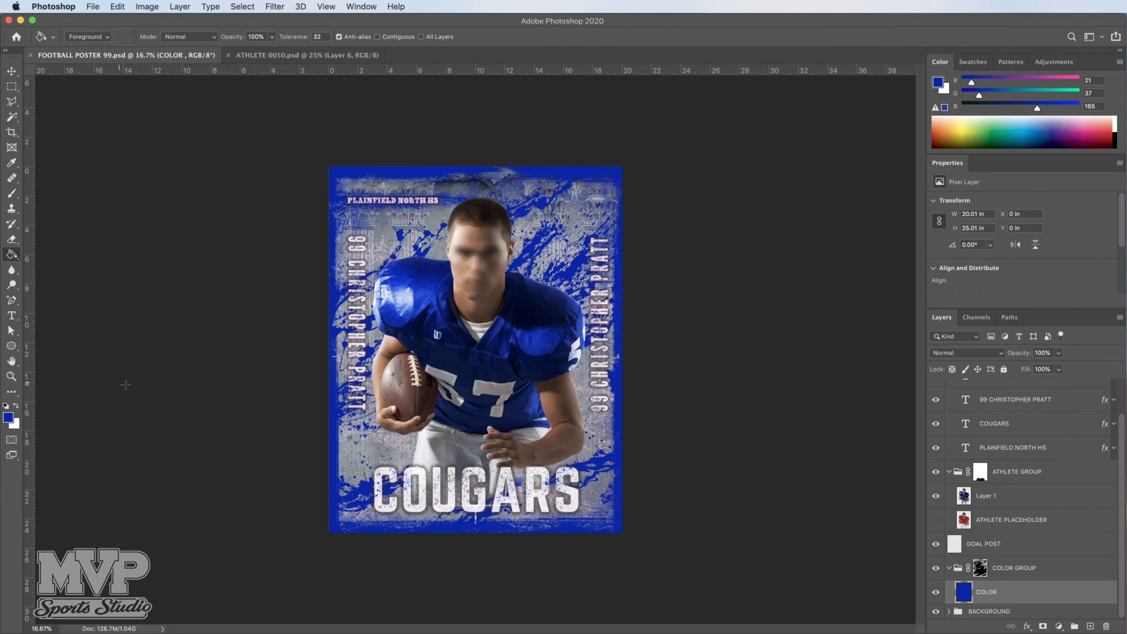
Step: Save a JPEG copy named FOOTBALL POSTER 99.jpg at Quality 12 (Maximum), Baseline Standard
{"action": "left_click", "coordinate": [92, 7]}
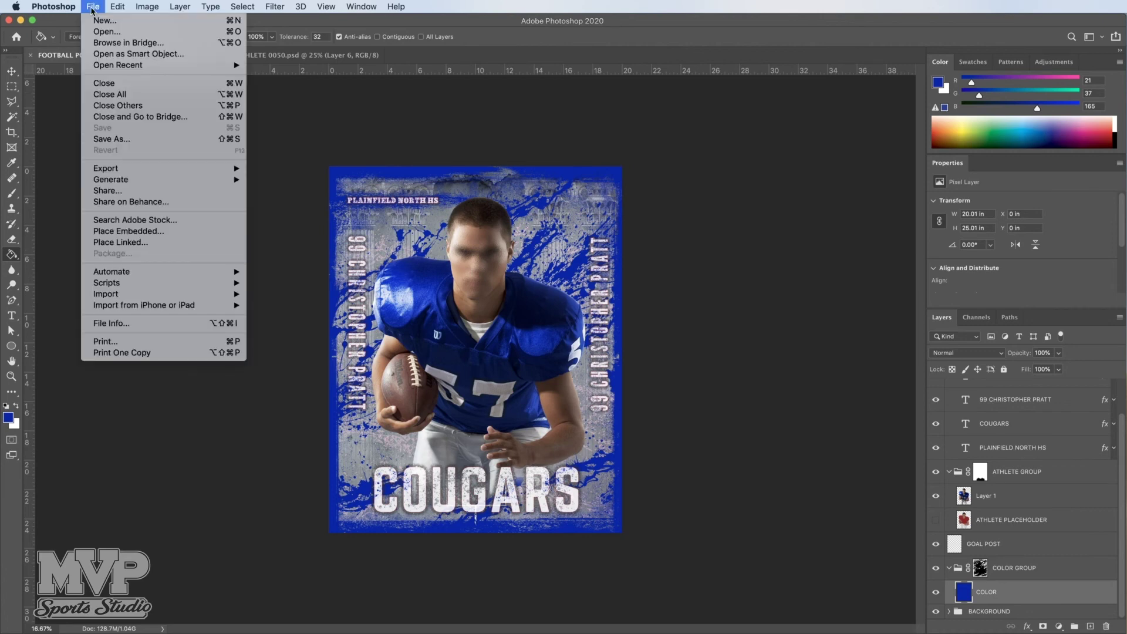
{"action": "left_click", "coordinate": [117, 139]}
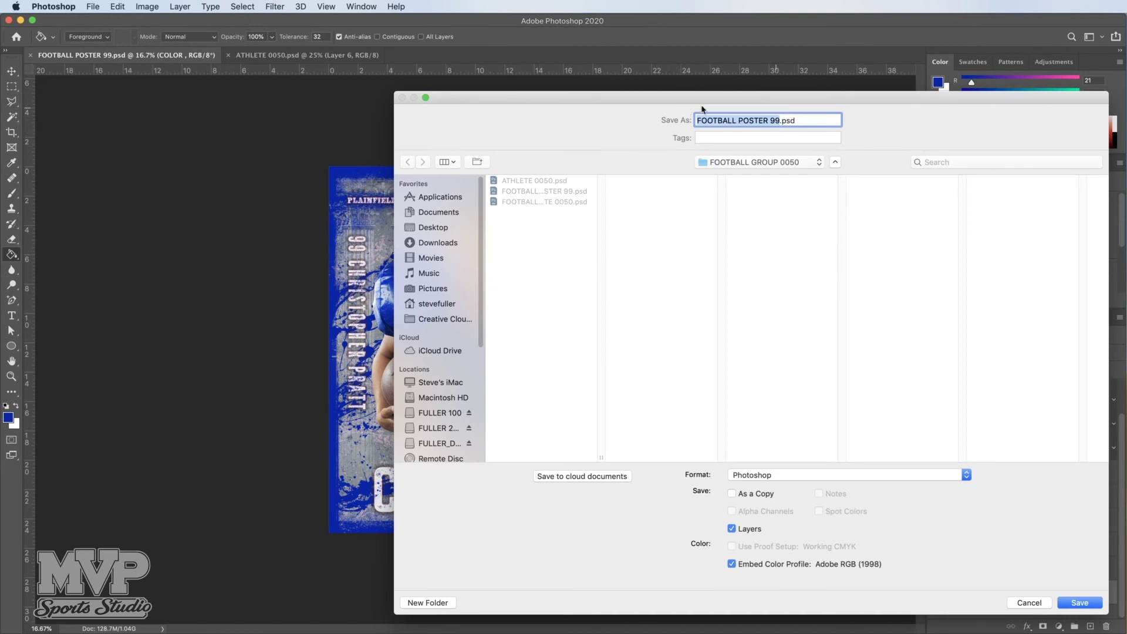
{"action": "left_click", "coordinate": [966, 476]}
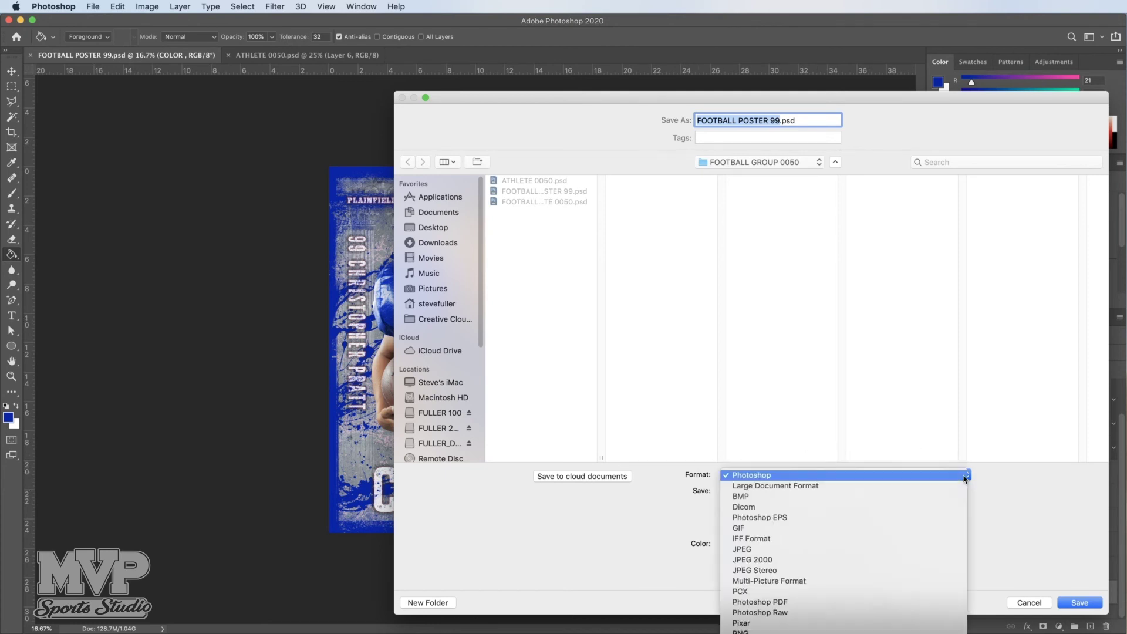
{"action": "left_click", "coordinate": [757, 551]}
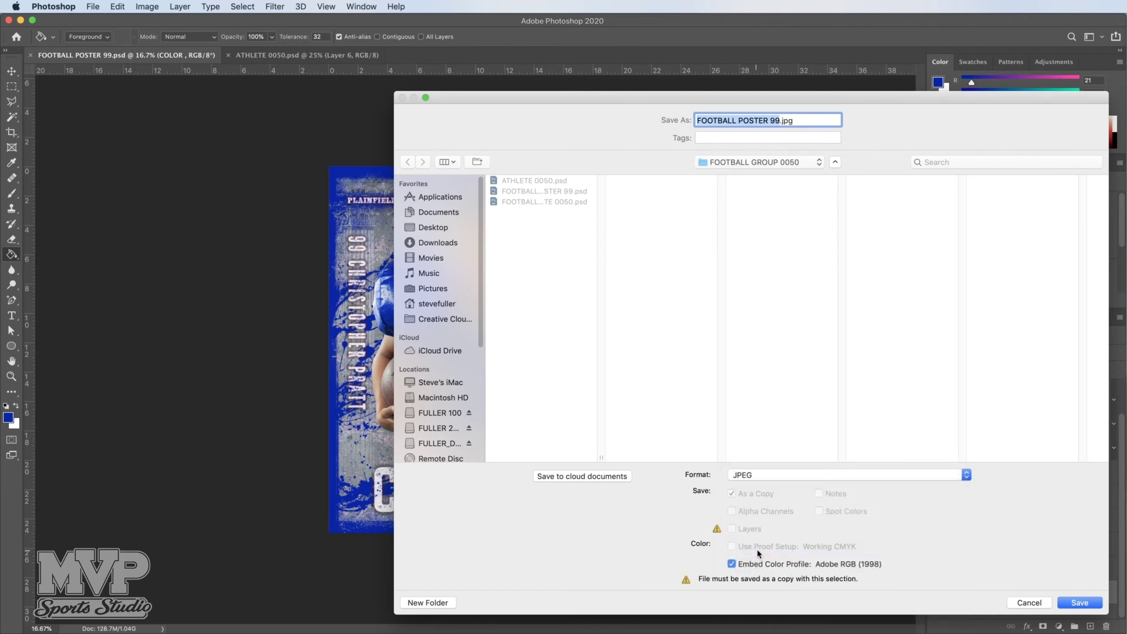
{"action": "left_click", "coordinate": [1071, 603]}
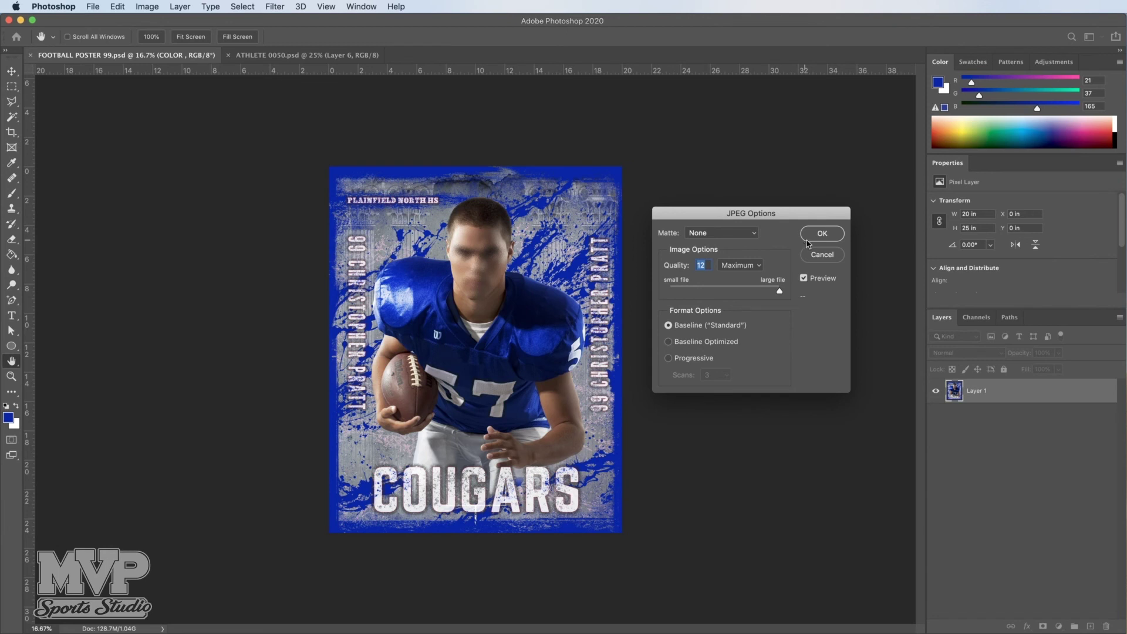
{"action": "left_click", "coordinate": [823, 236]}
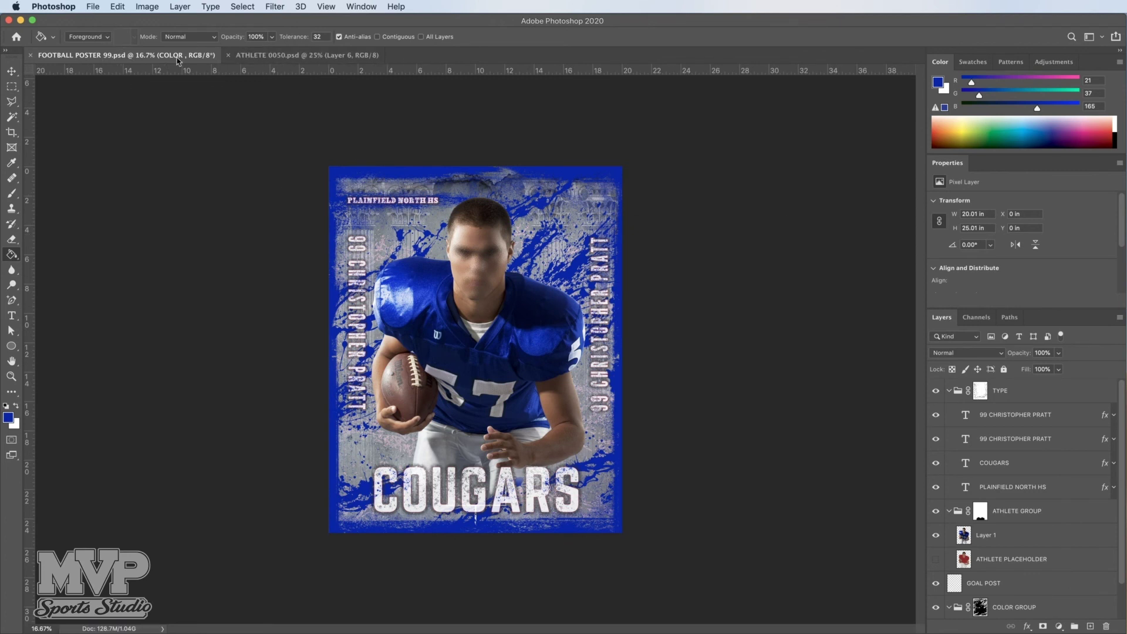
Step: Open FOOTBALL POSTER 99.jpg from the FOOTBALL GROUP 0050 folder
{"action": "left_click", "coordinate": [89, 8]}
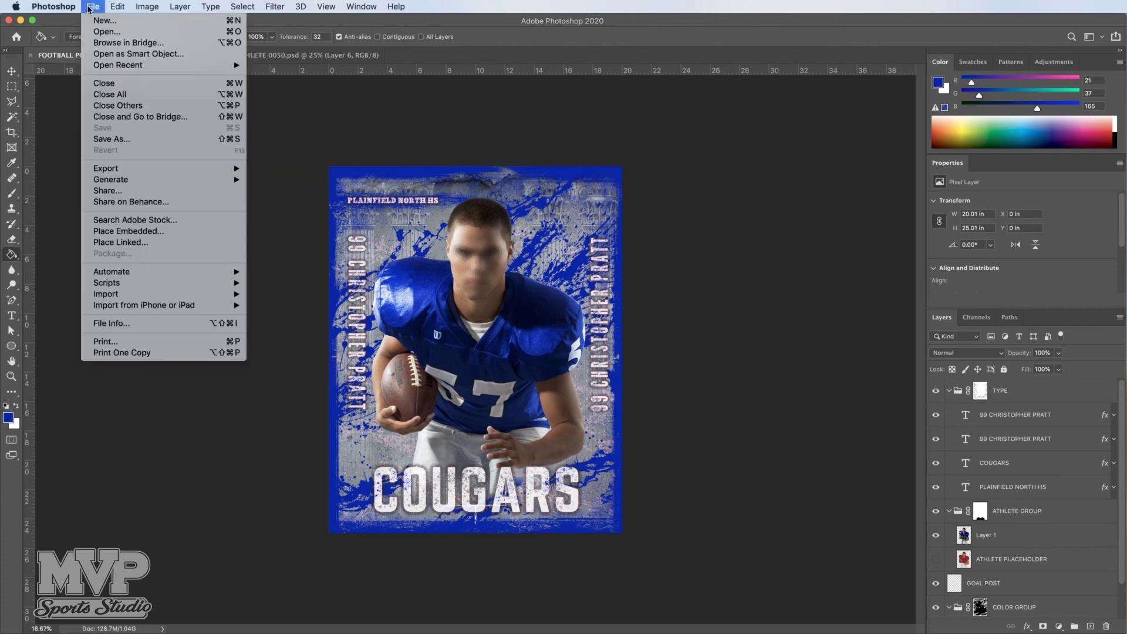
{"action": "left_click", "coordinate": [97, 32]}
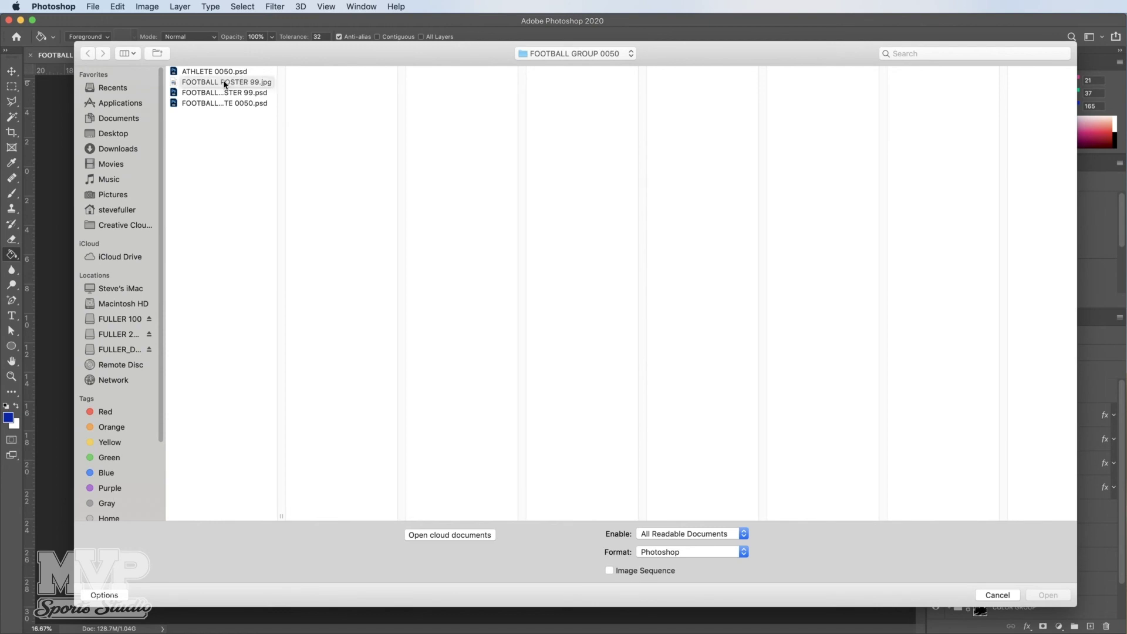
{"action": "left_click", "coordinate": [225, 84]}
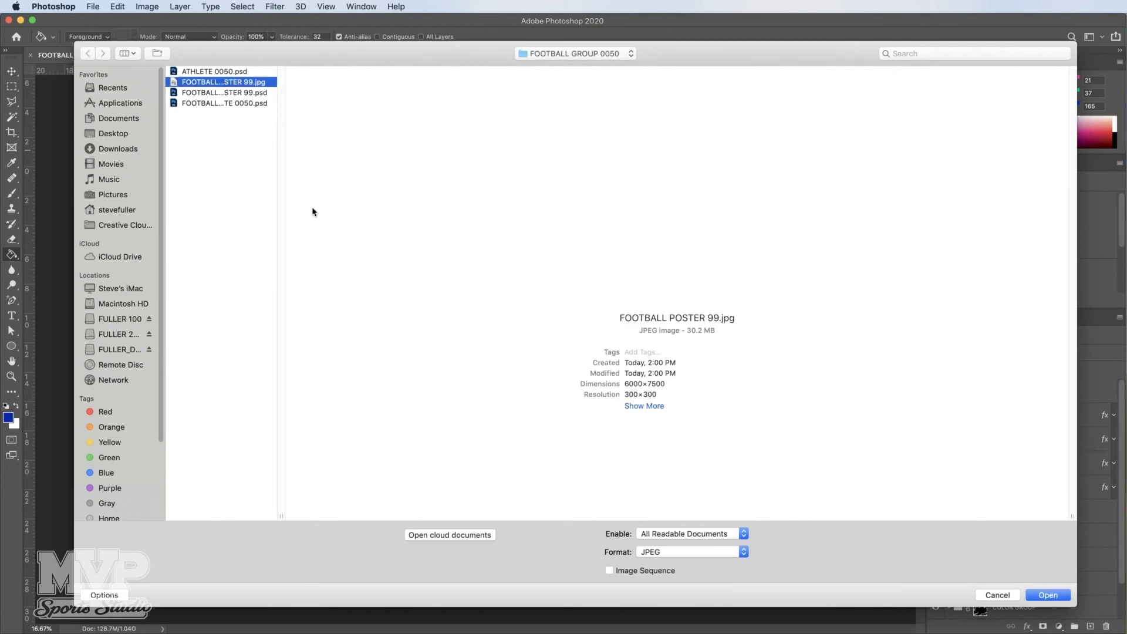
{"action": "left_click", "coordinate": [1050, 600]}
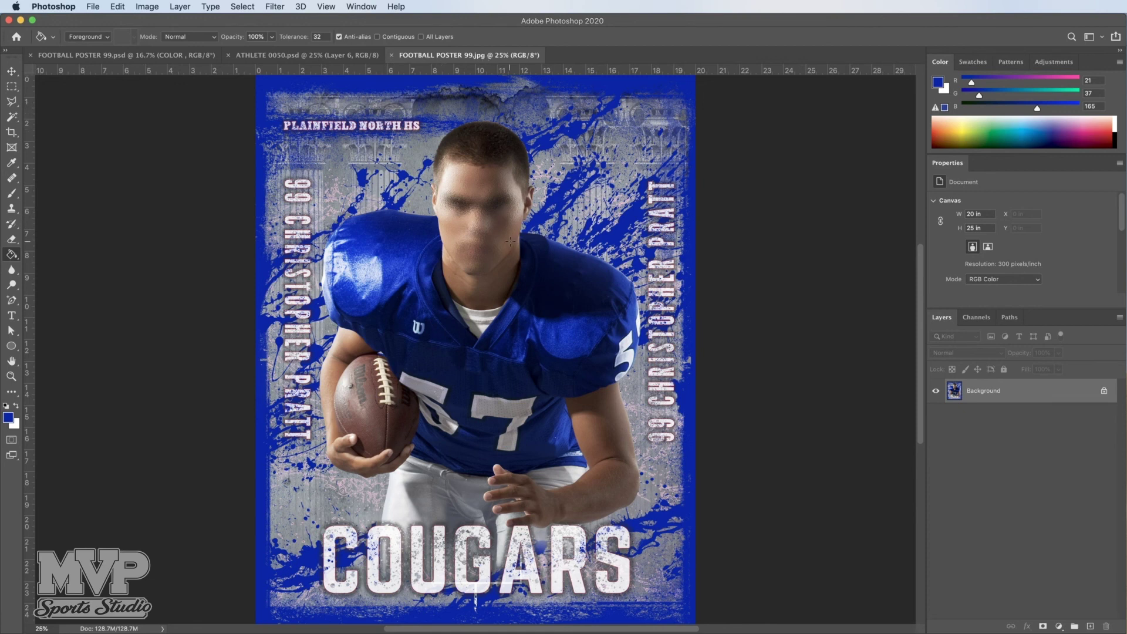
{"action": "left_click", "coordinate": [146, 7]}
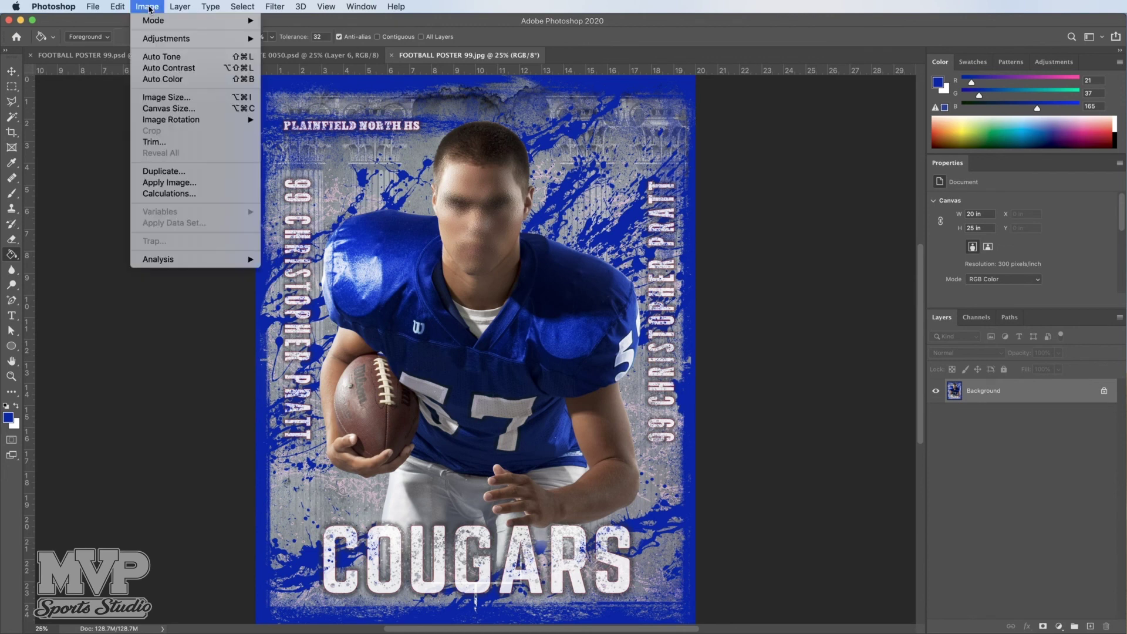
{"action": "left_click", "coordinate": [161, 99]}
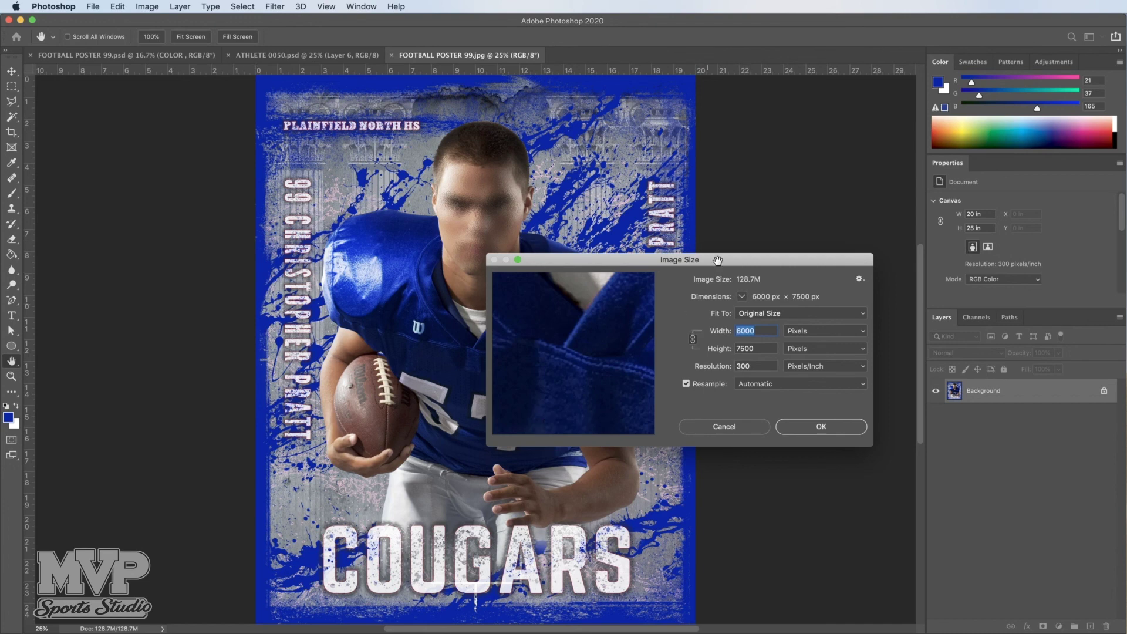
{"action": "left_click_drag", "start_coordinate": [717, 259], "coordinate": [708, 201]}
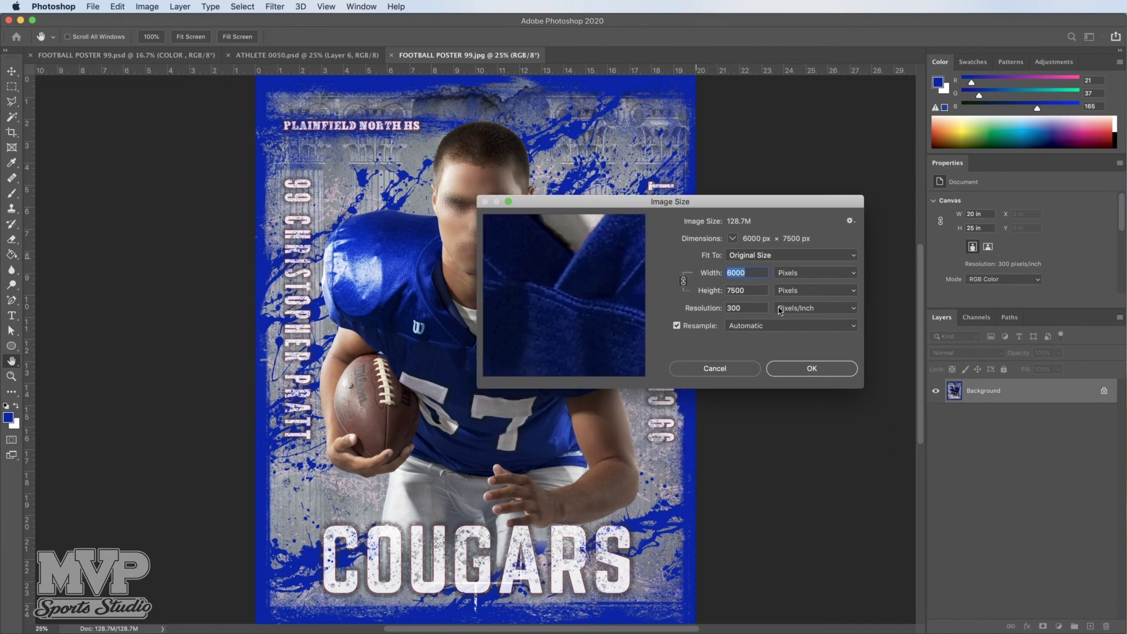
{"action": "left_click", "coordinate": [802, 276]}
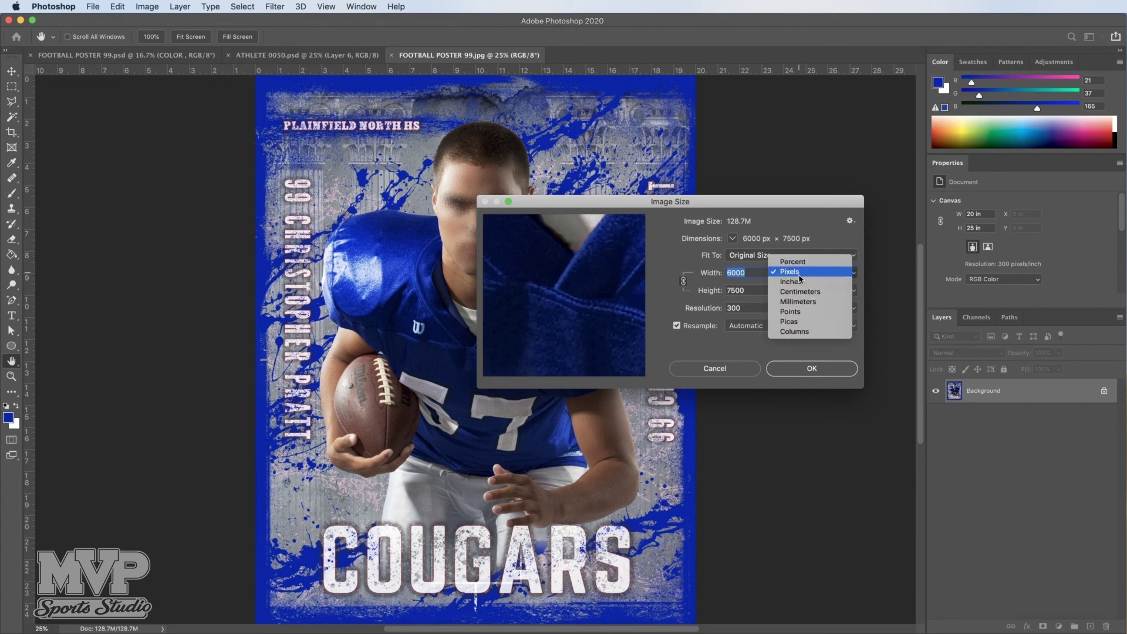
{"action": "left_click", "coordinate": [799, 282]}
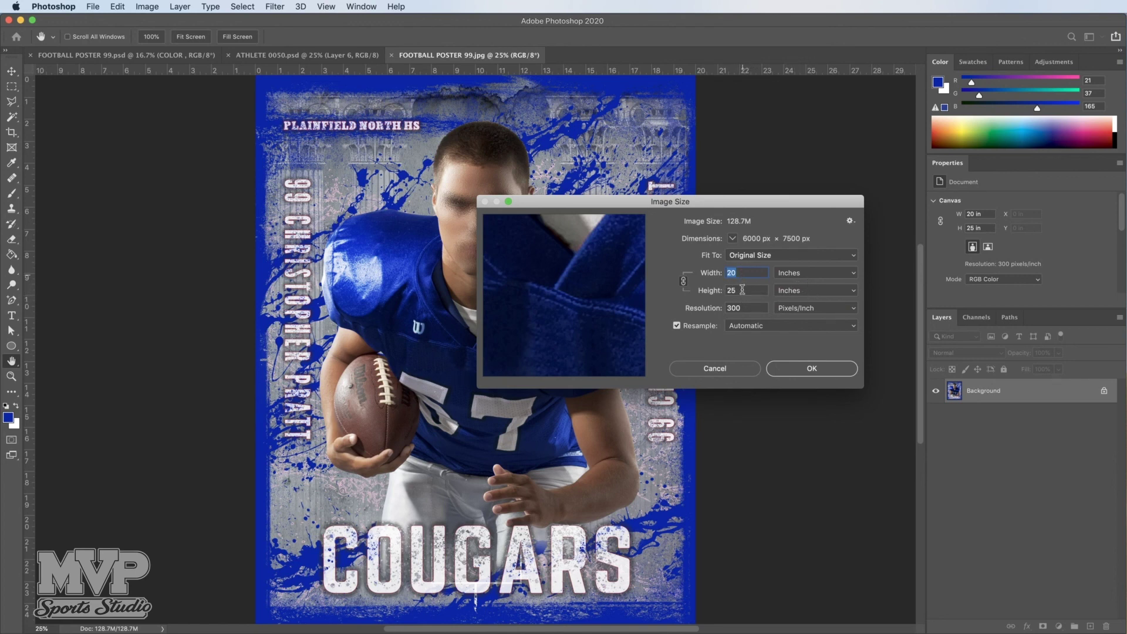
{"action": "left_click", "coordinate": [741, 290]}
{"action": "type", "text": "20"}
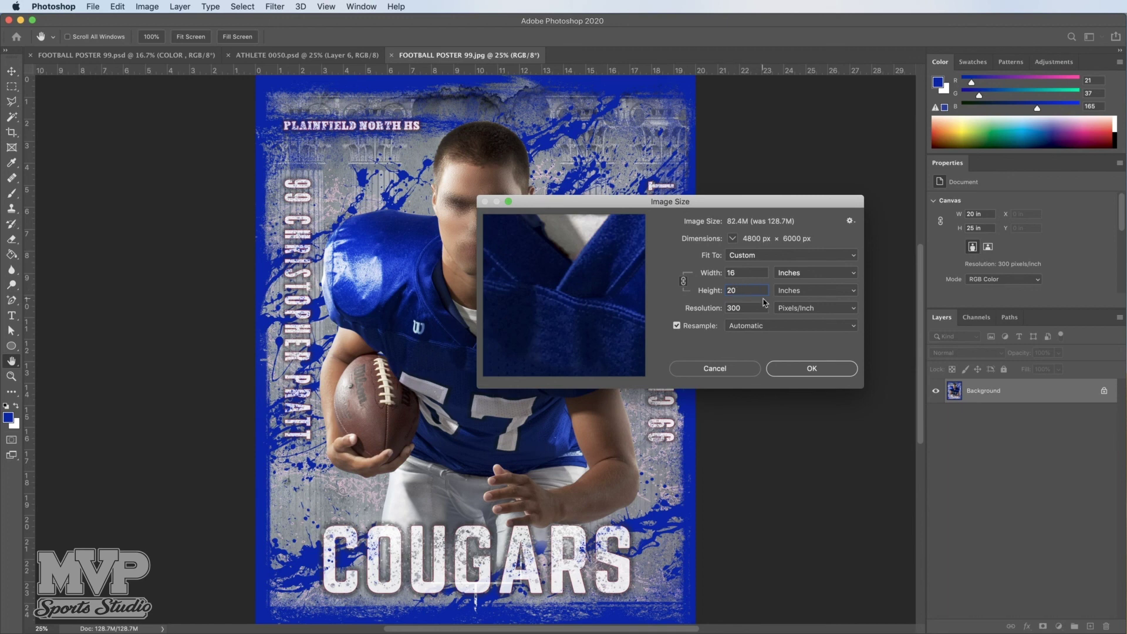
{"action": "left_click", "coordinate": [704, 290]}
{"action": "type", "text": "10"}
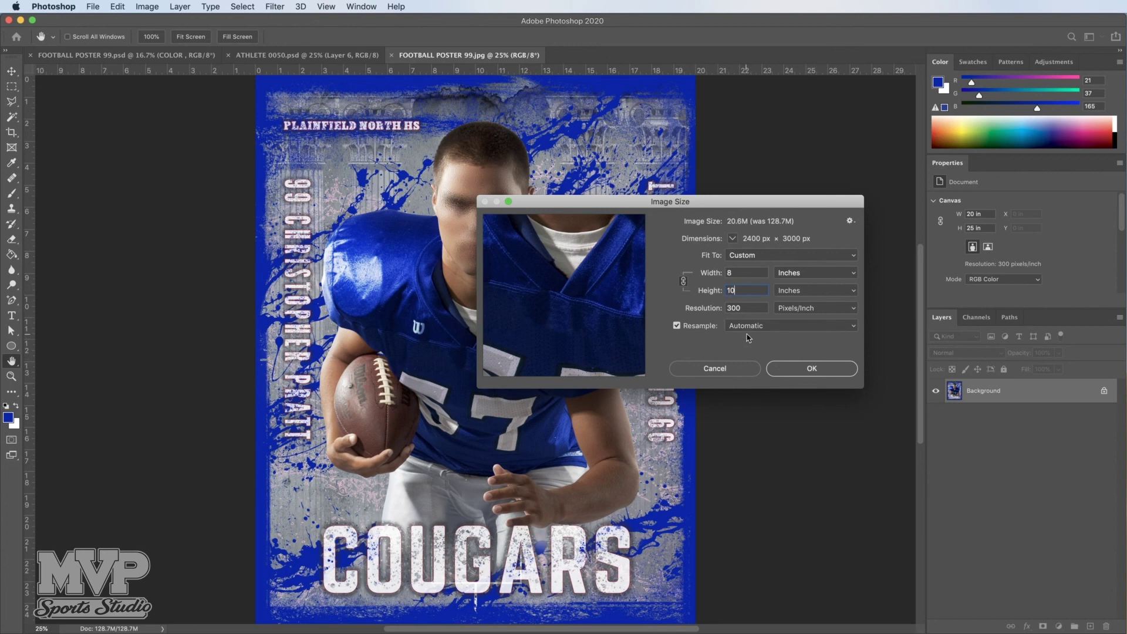
{"action": "left_click_drag", "start_coordinate": [741, 290], "coordinate": [721, 291]}
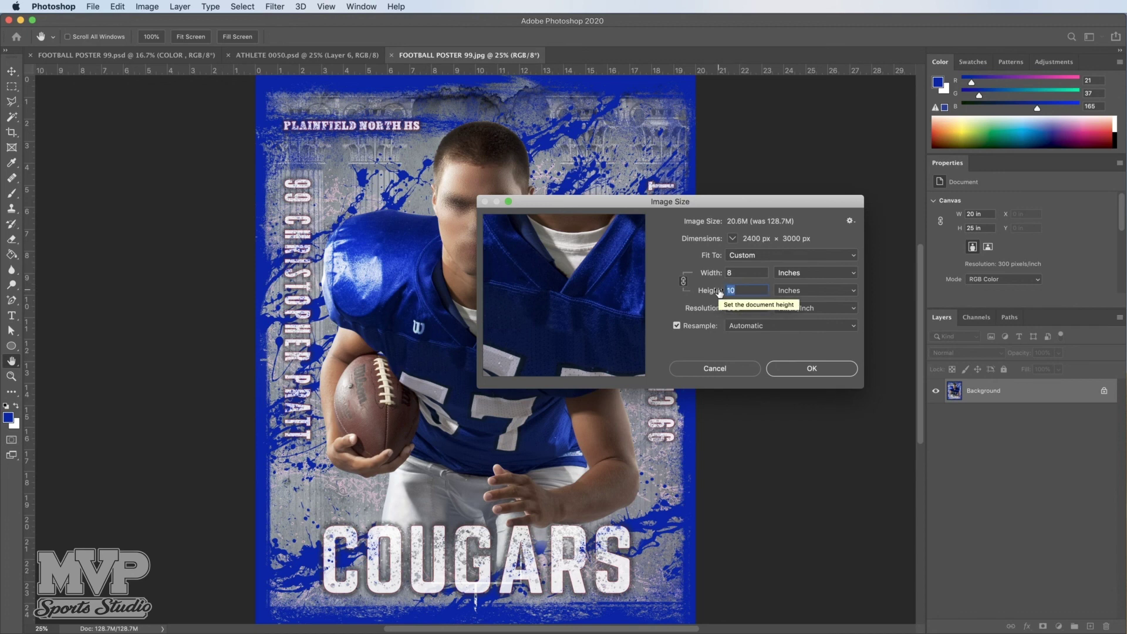
{"action": "type", "text": "2"}
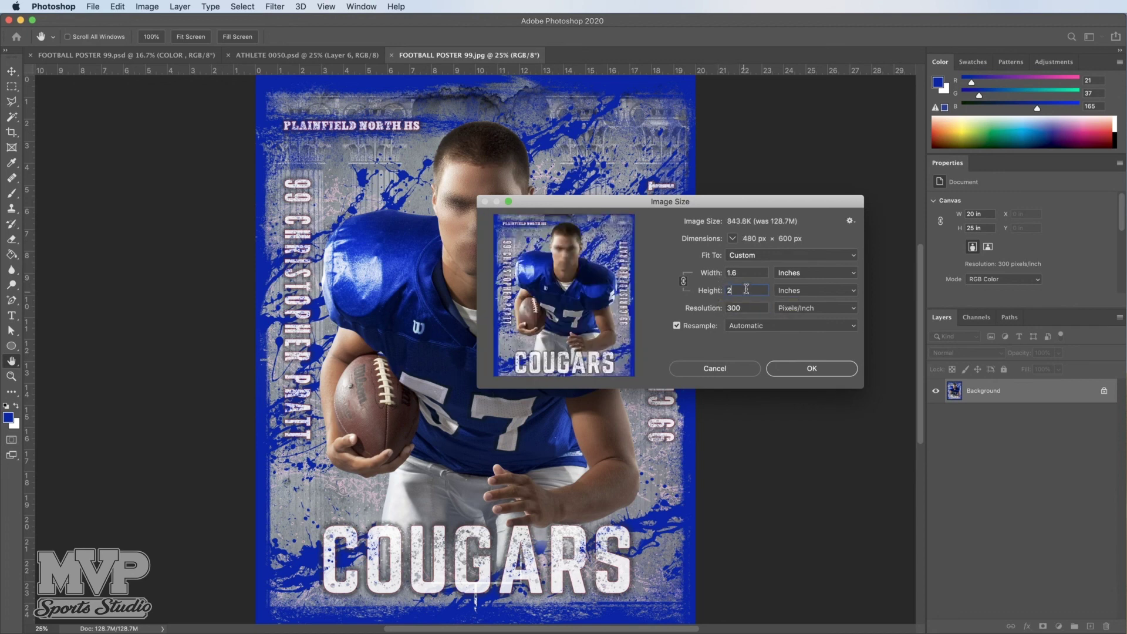
{"action": "type", "text": ".5"}
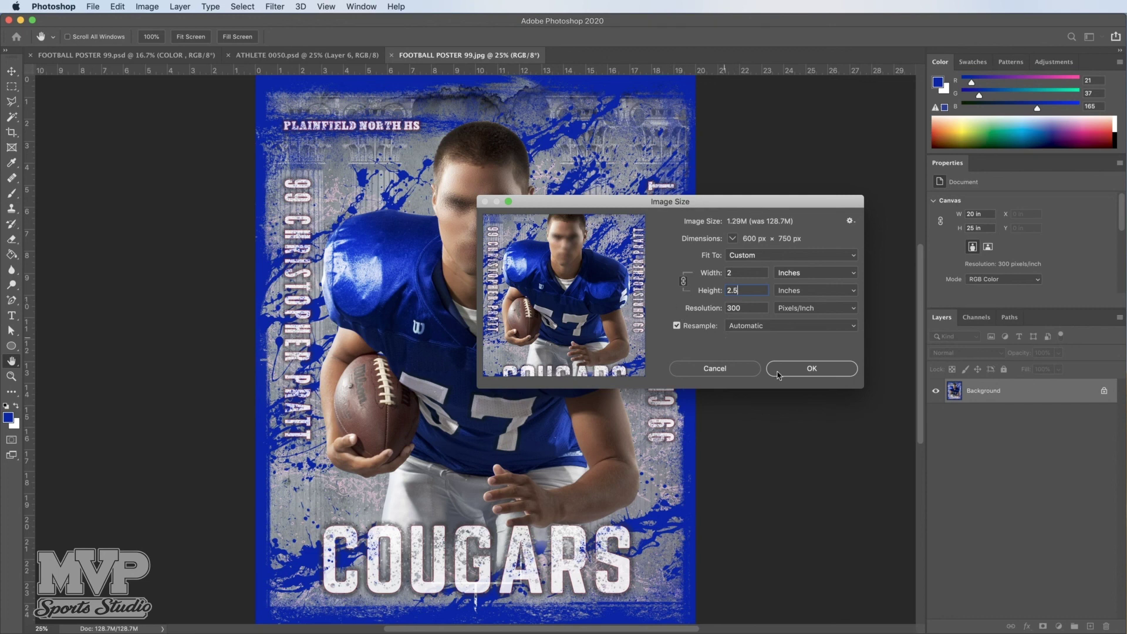
{"action": "left_click", "coordinate": [715, 369]}
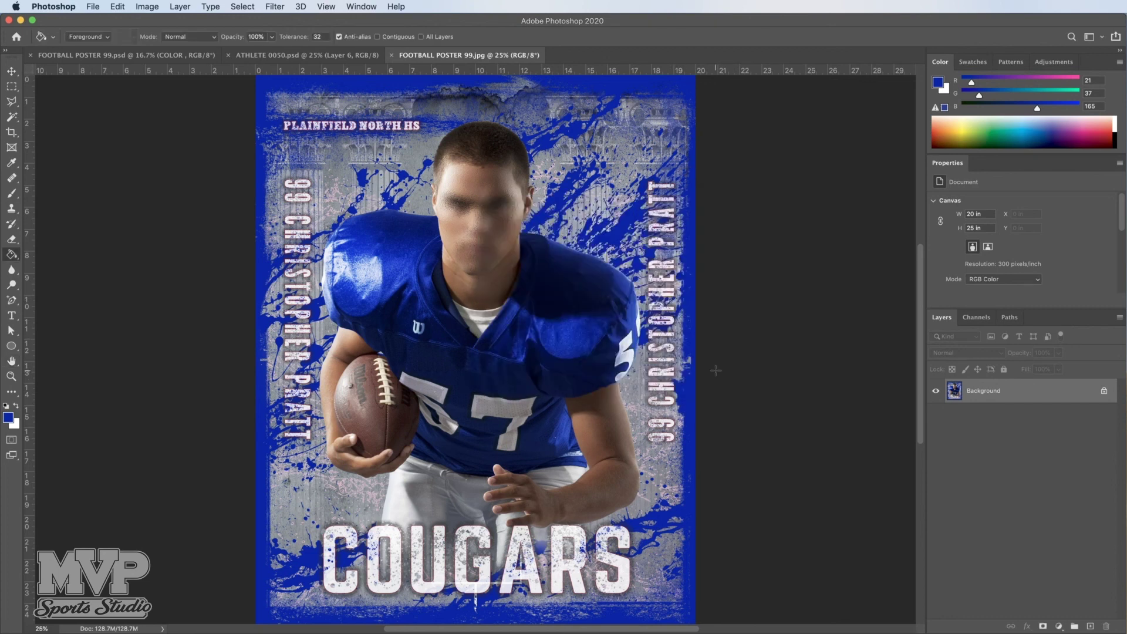